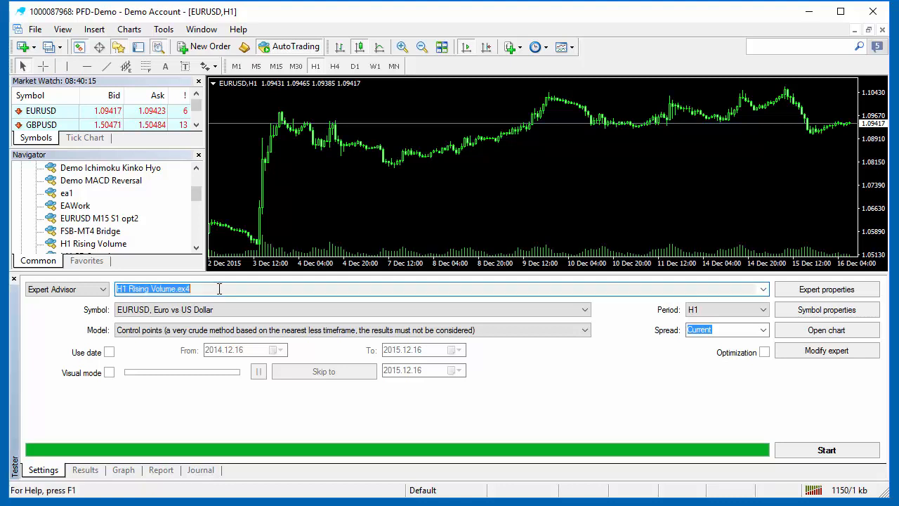
# - Run a strategy test of H1 Rising Volume.ex4 on EURUSD H1 with the Control points model
pyautogui.click(180, 288)
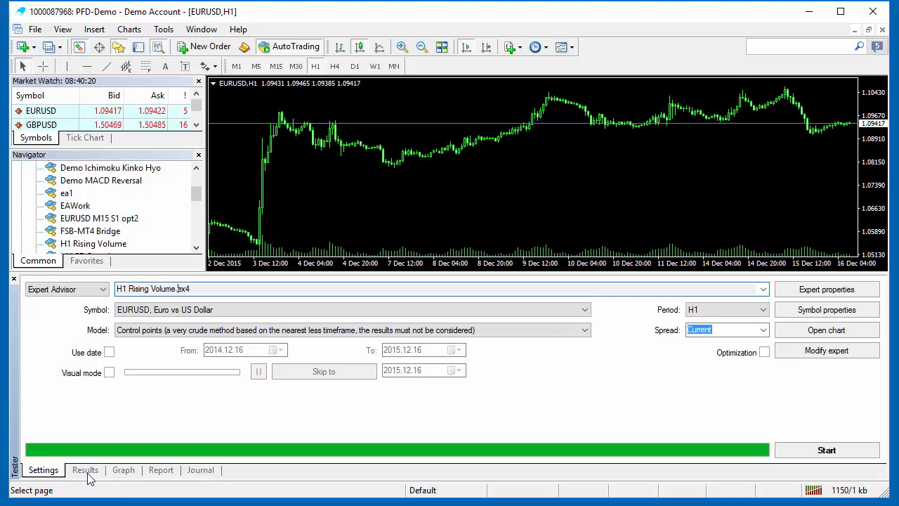
pyautogui.click(822, 453)
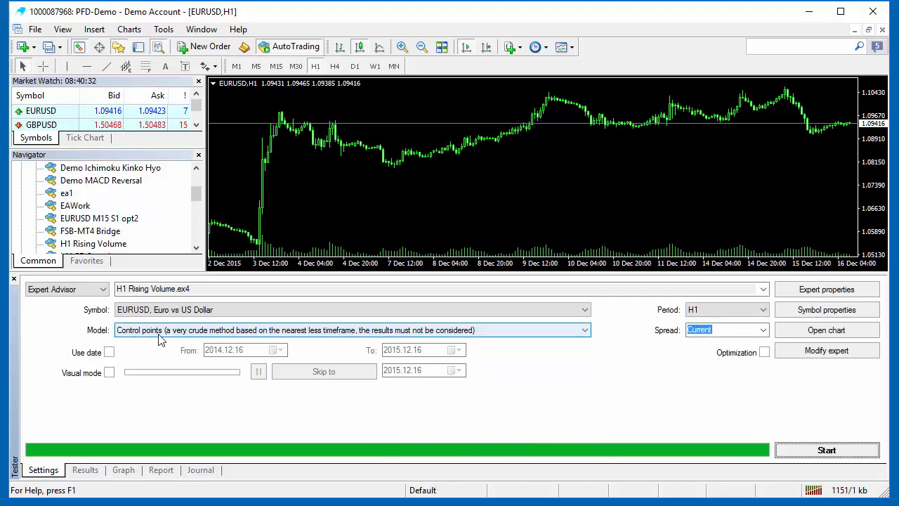
# - Review the available tester modelling methods and keep Control points selected
pyautogui.click(343, 330)
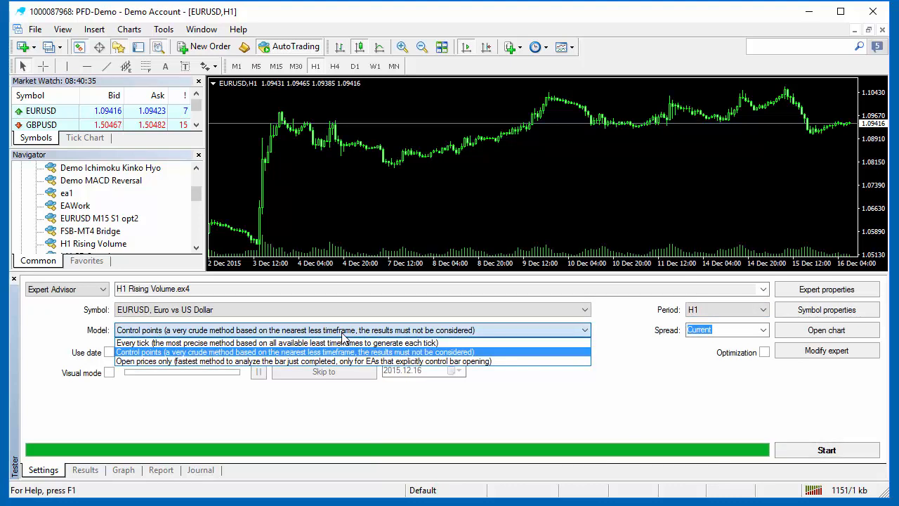
pyautogui.click(342, 333)
pyautogui.click(342, 333)
pyautogui.click(344, 334)
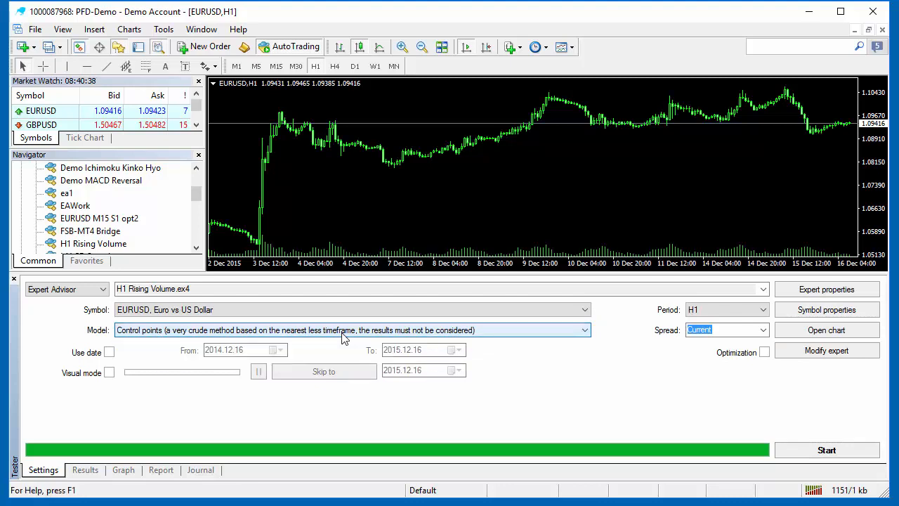
pyautogui.click(342, 333)
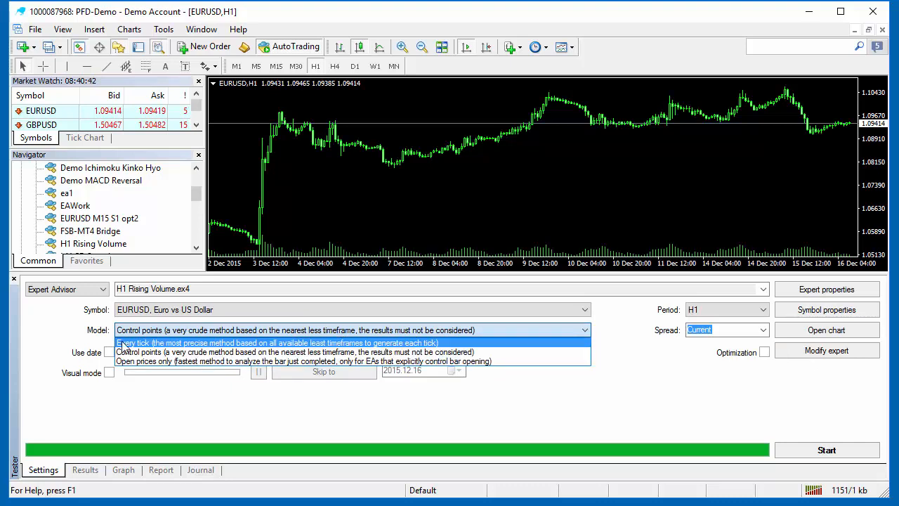
pyautogui.click(168, 353)
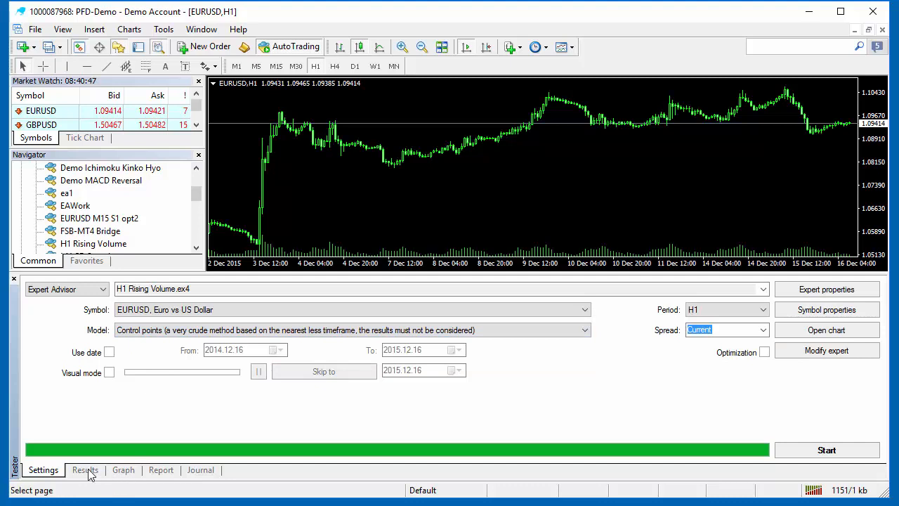
# - Compare the Control points balance graph with the balance chart in the saved Every tick Strategy Tester report
pyautogui.click(123, 471)
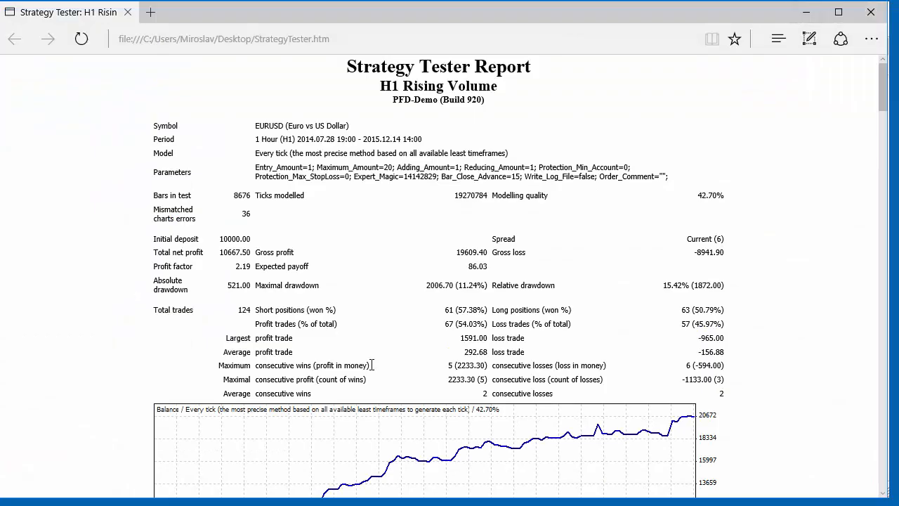
pyautogui.scroll(-3, 372, 362)
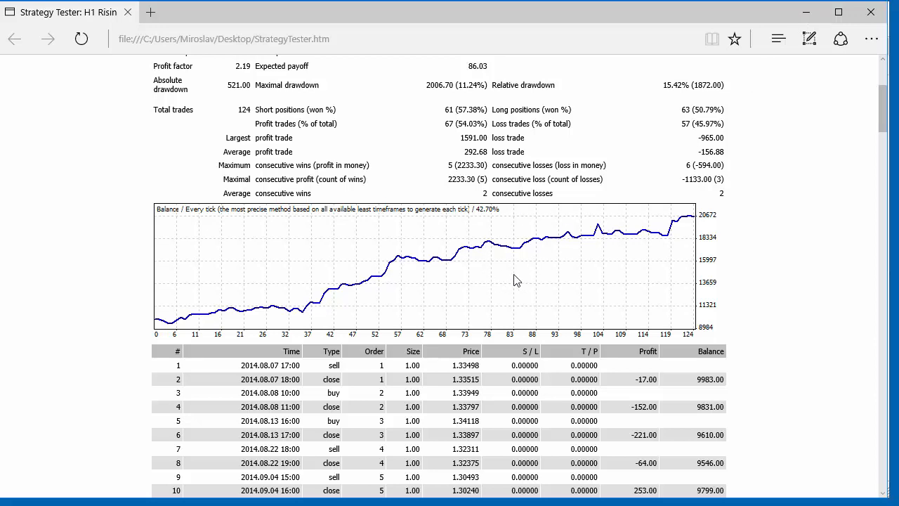
pyautogui.click(805, 12)
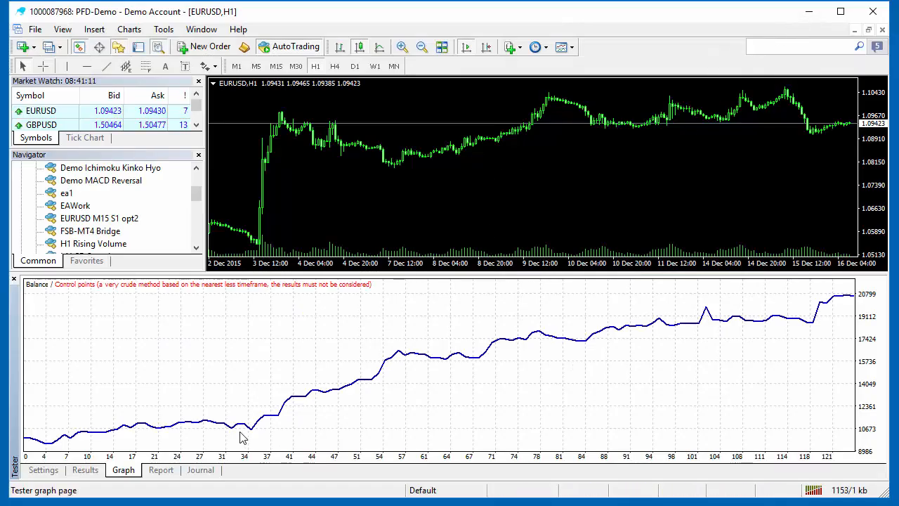
# - Set the tester symbol to GBPUSD, Great Britain Pound vs US Dollar and run the test
pyautogui.click(40, 474)
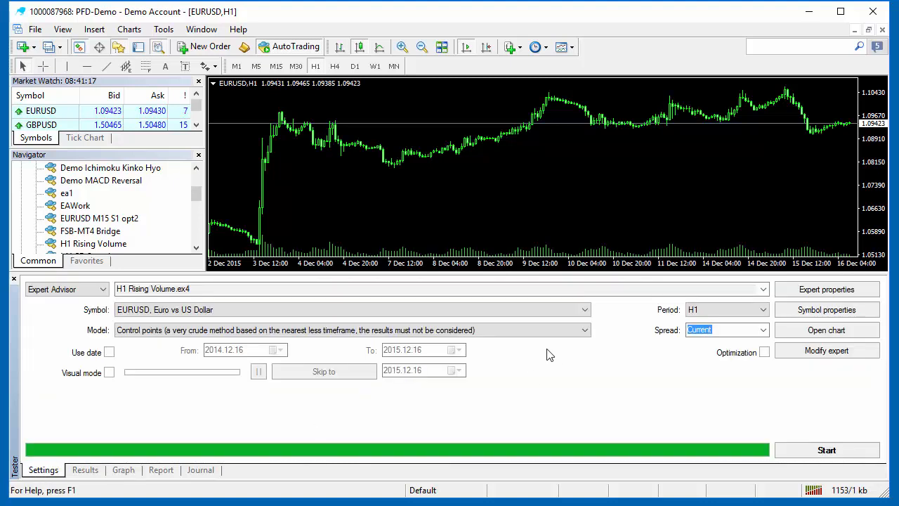
pyautogui.click(253, 313)
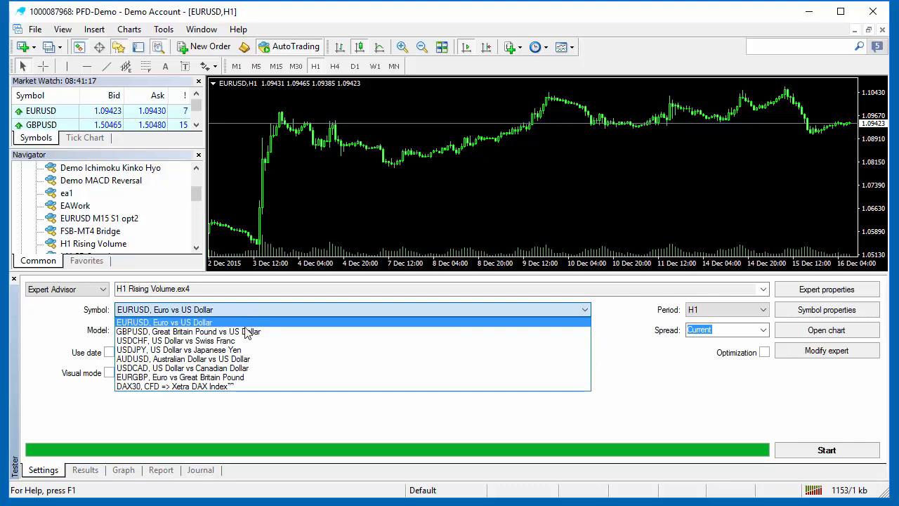
pyautogui.click(245, 334)
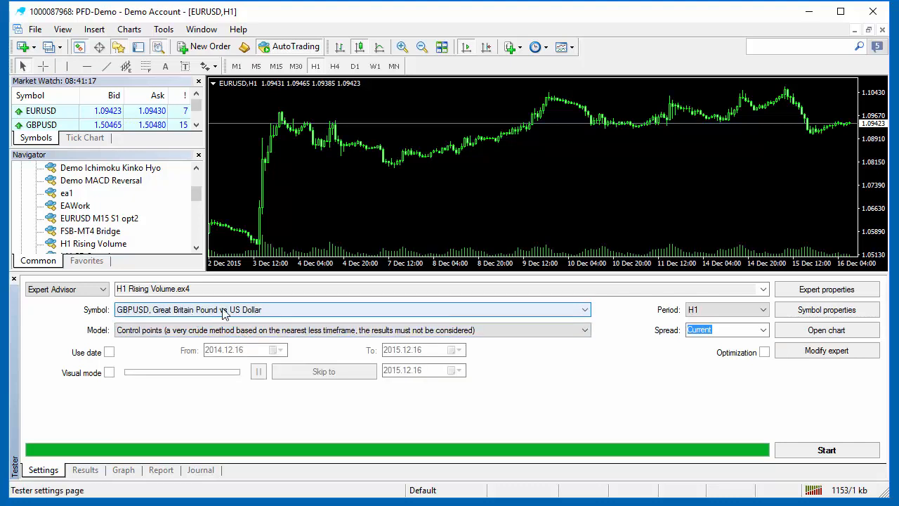
pyautogui.click(810, 453)
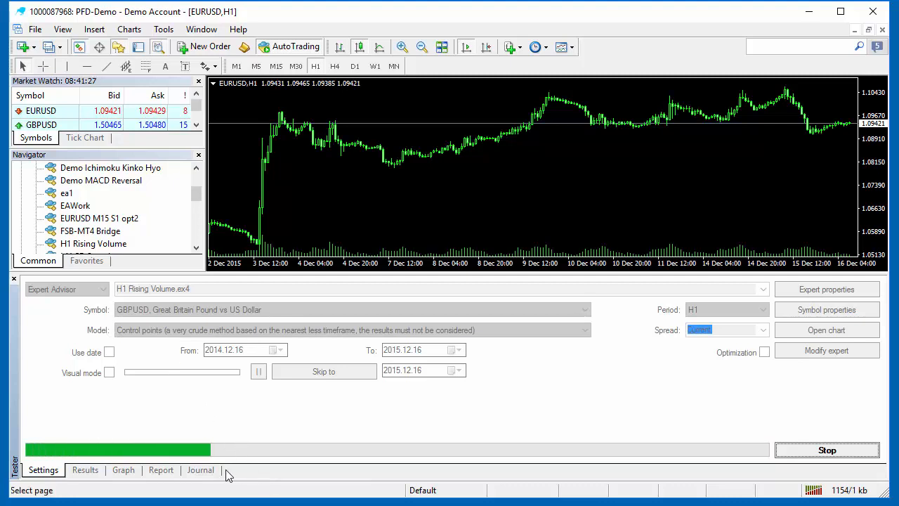
# - Examine the GBPUSD test's balance graph, report and journal
pyautogui.click(124, 470)
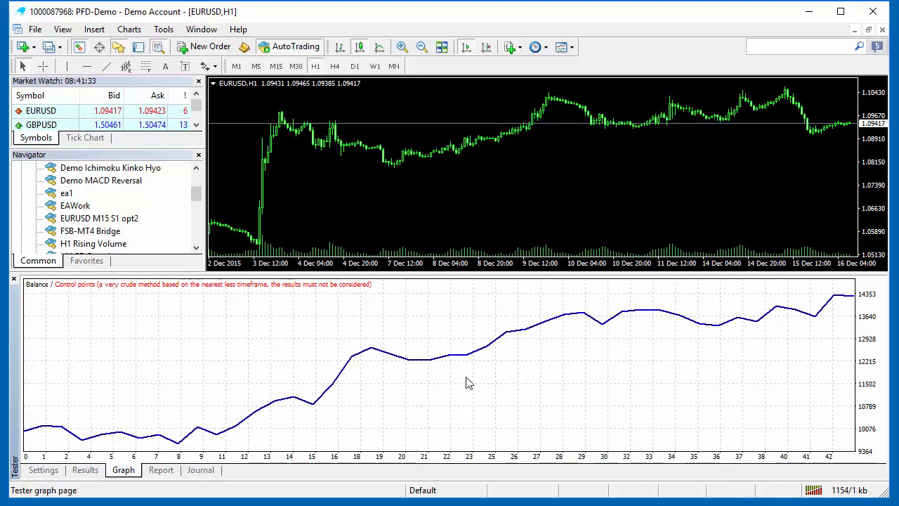
pyautogui.click(168, 473)
pyautogui.click(200, 472)
# - Return to the tester settings and reduce the height of the tester pane
pyautogui.click(40, 472)
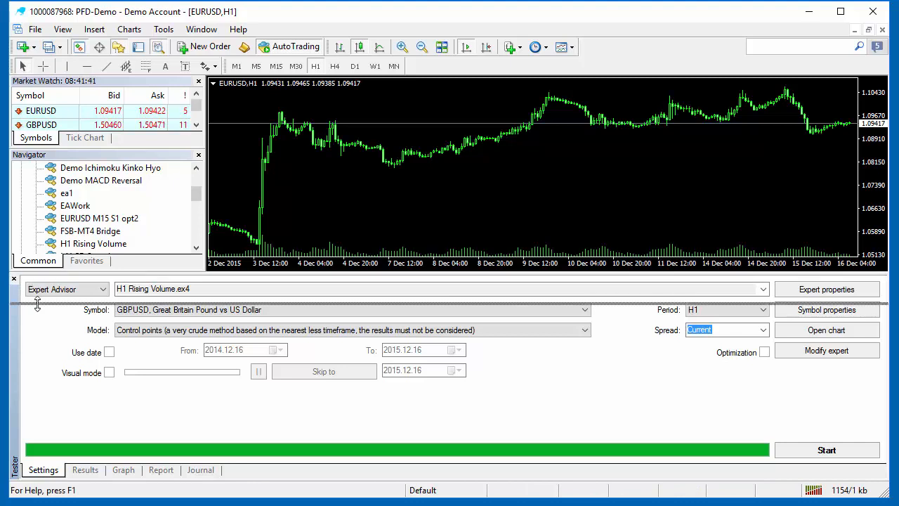
pyautogui.moveTo(37, 273); pyautogui.dragTo(41, 307)
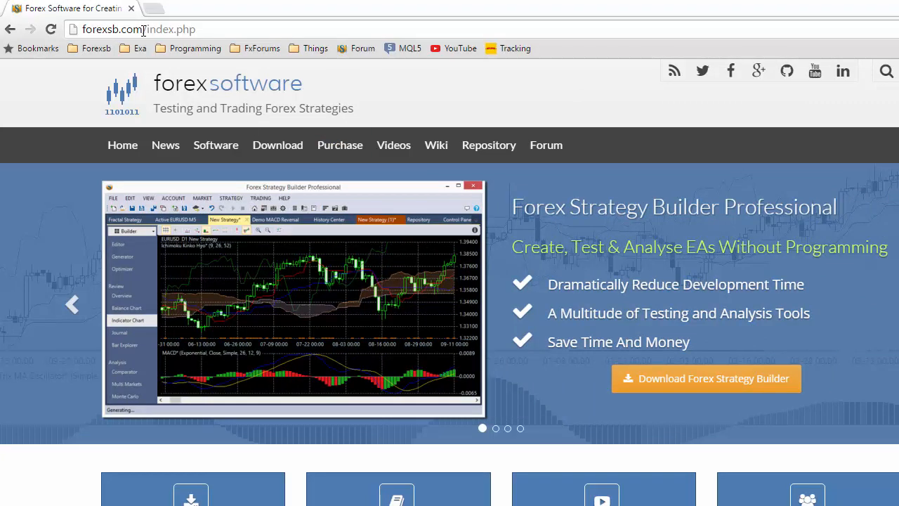
# - Switch to the browser and look through the Forex Strategy Builder Professional download page on forexsb.com
pyautogui.moveTo(143, 31); pyautogui.dragTo(79, 31)
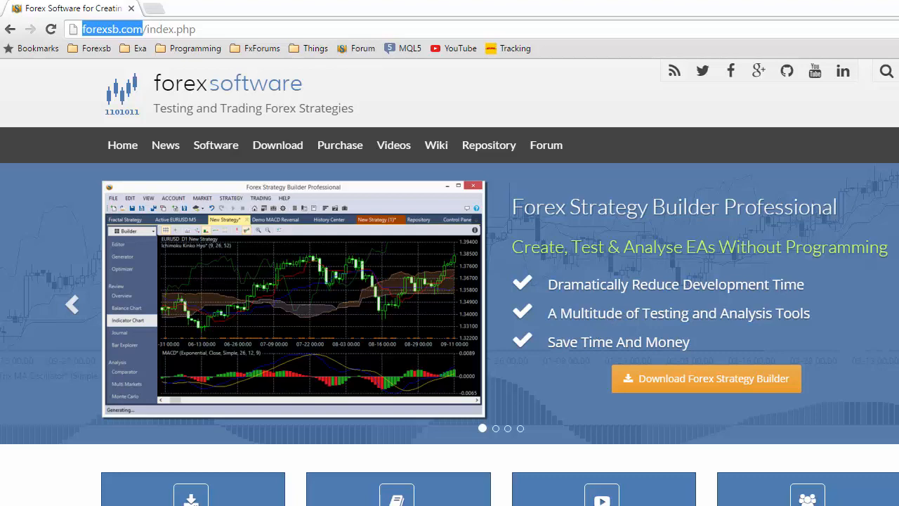
pyautogui.click(278, 145)
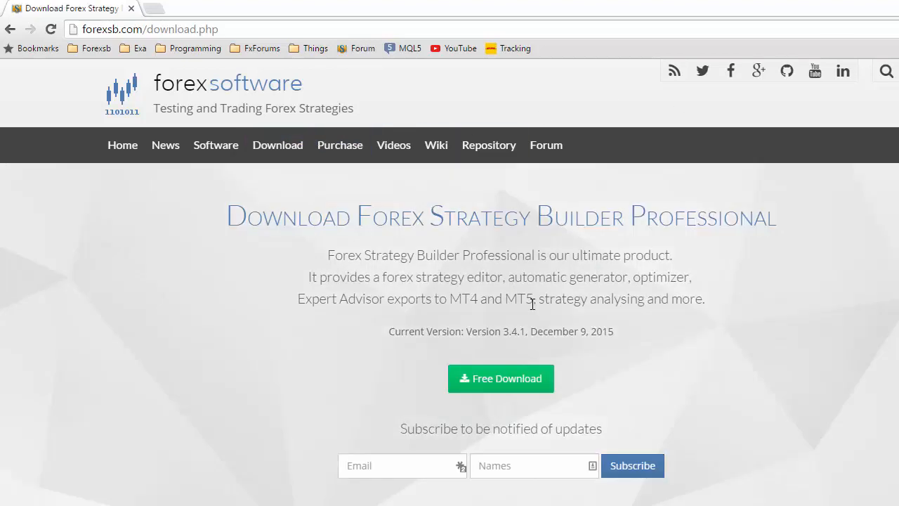
pyautogui.scroll(-2, 449, 295)
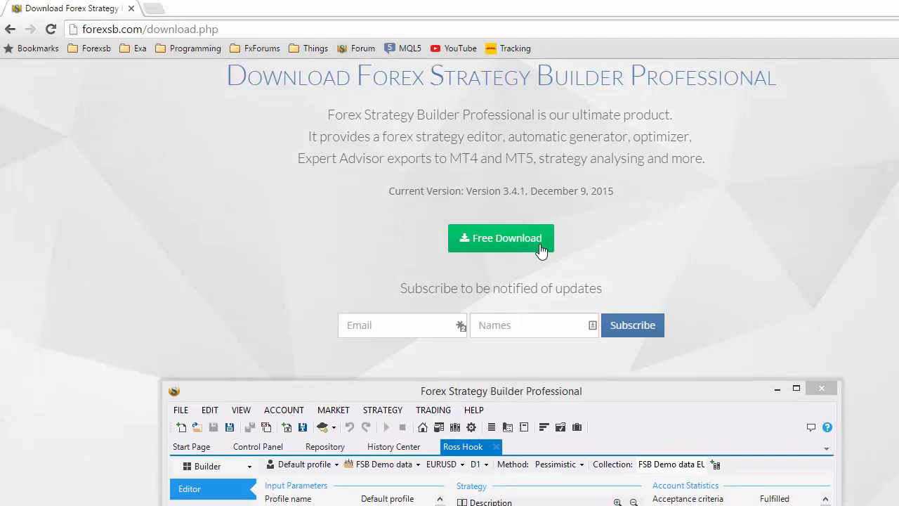
pyautogui.scroll(-4, 541, 249)
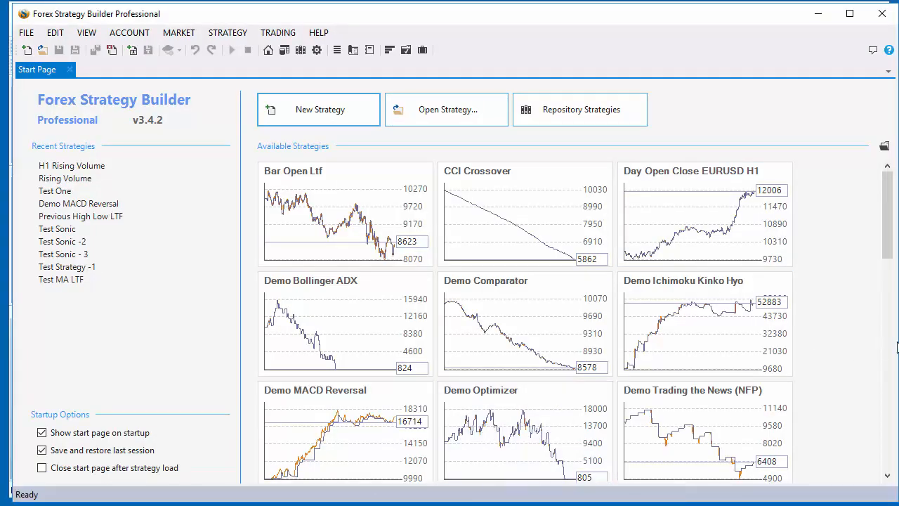
# - Switch to Forex Strategy Builder Professional, narrow its window slightly and show the online repository's indicators
pyautogui.moveTo(894, 341); pyautogui.dragTo(881, 357)
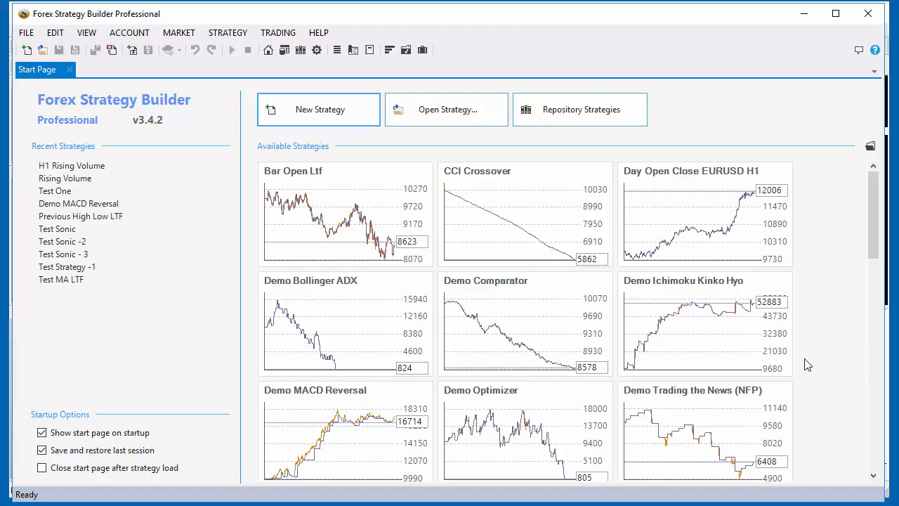
pyautogui.moveTo(601, 302)
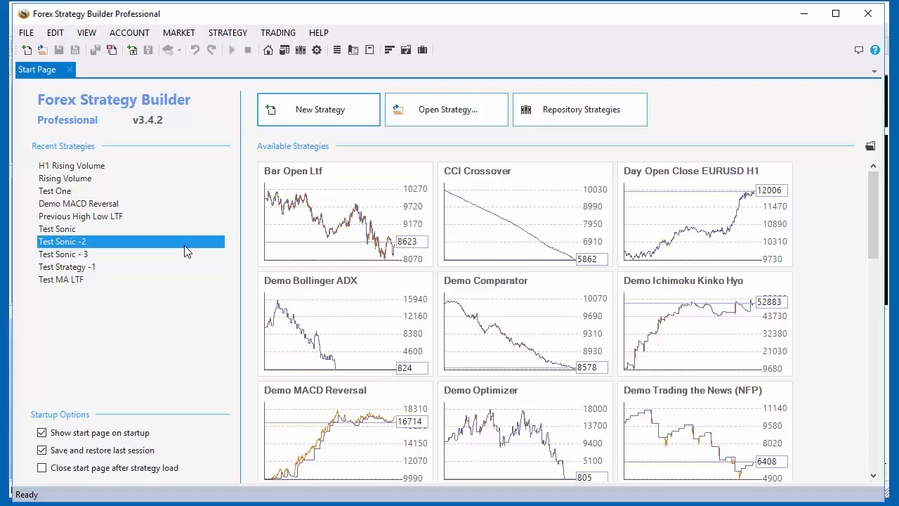
pyautogui.click(301, 51)
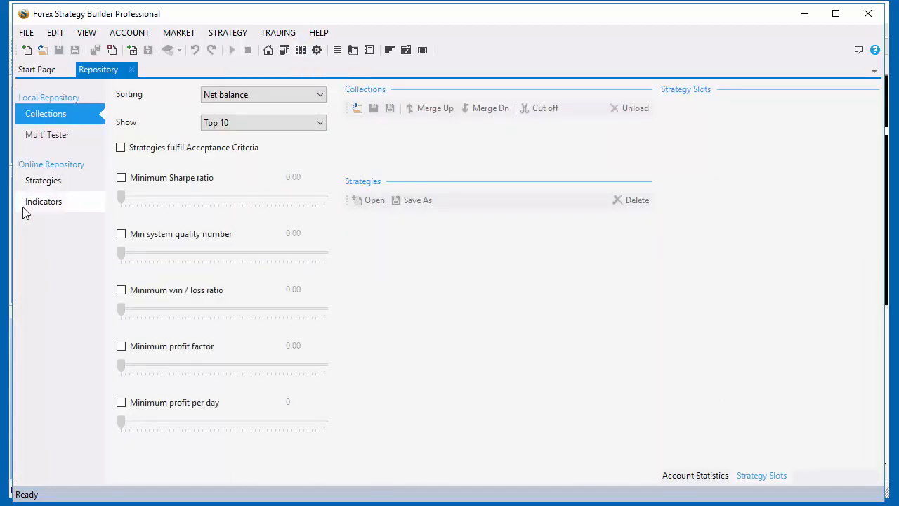
pyautogui.click(44, 204)
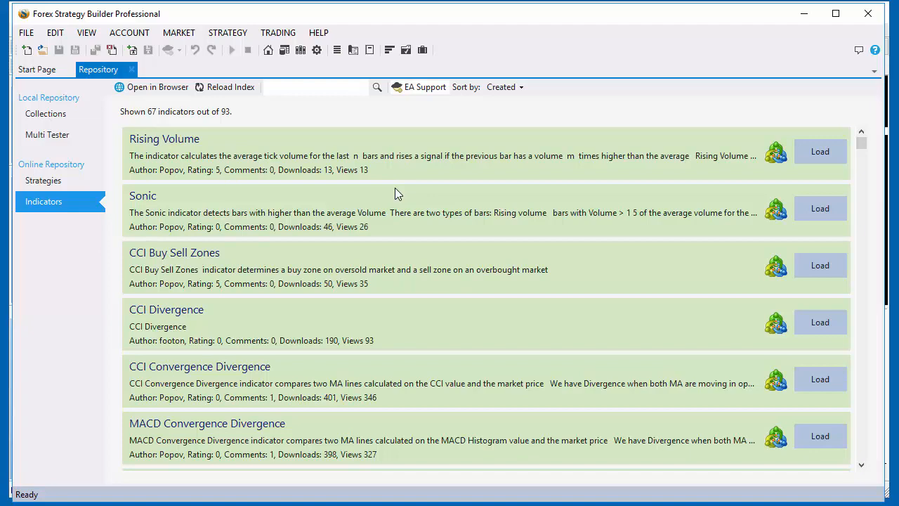
# - Review the trading conditions in the Short setup picture, then return to the indicator repository in Forex Strategy Builder Professional
pyautogui.click(804, 13)
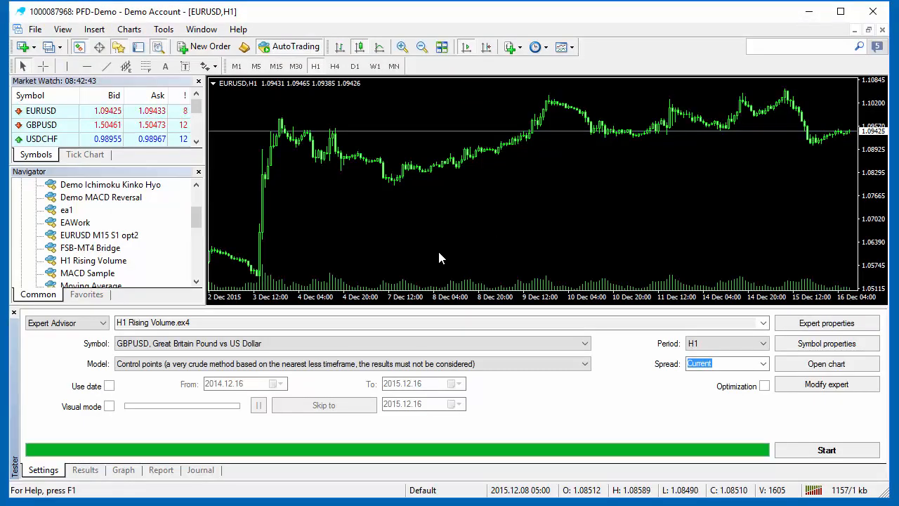
pyautogui.hotkey('alt', 'Tab')
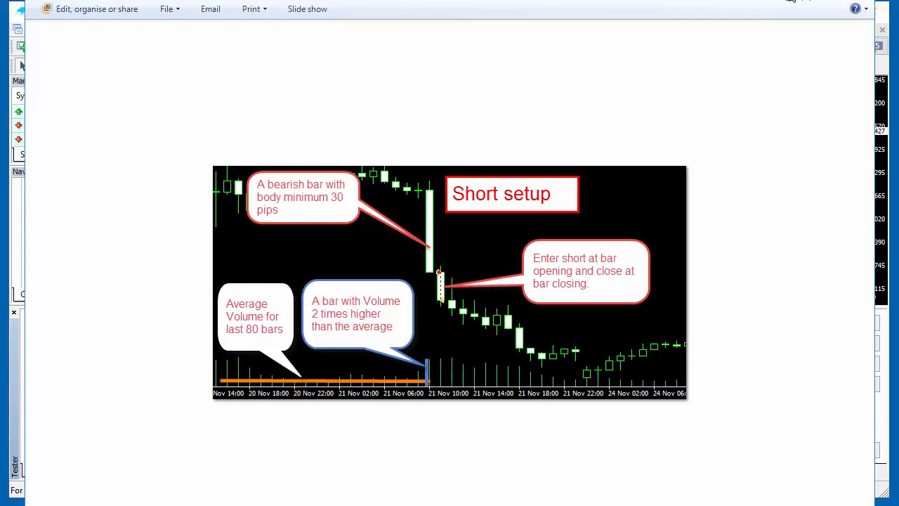
pyautogui.click(789, 0)
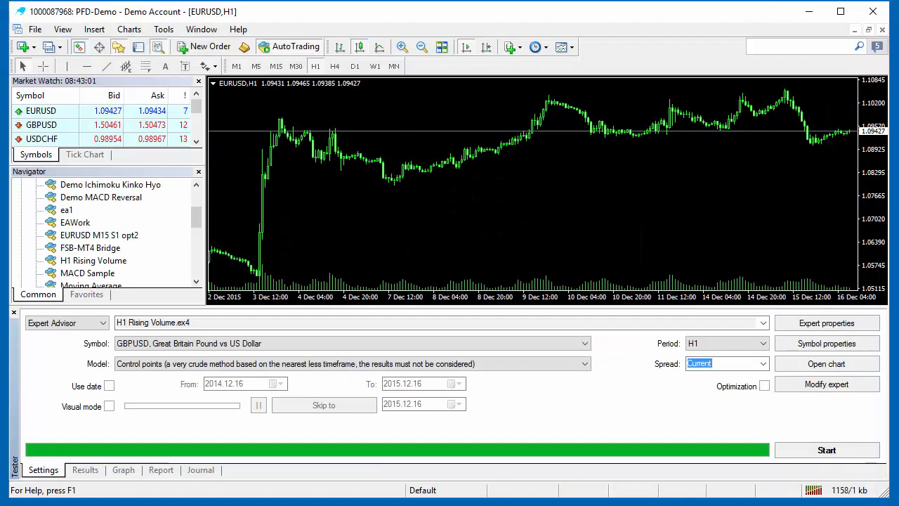
pyautogui.click(408, 505)
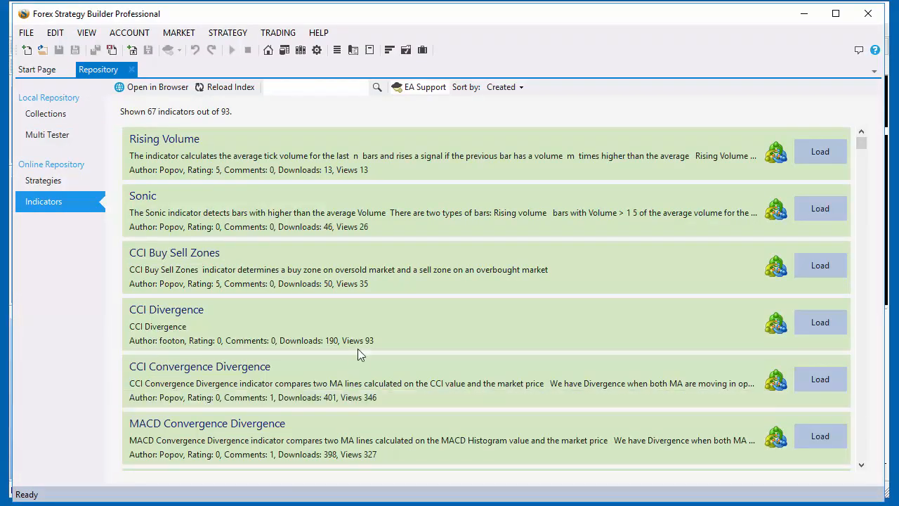
# - Search the online indicators for Candle Color and load the Candle Color indicator
pyautogui.click(335, 91)
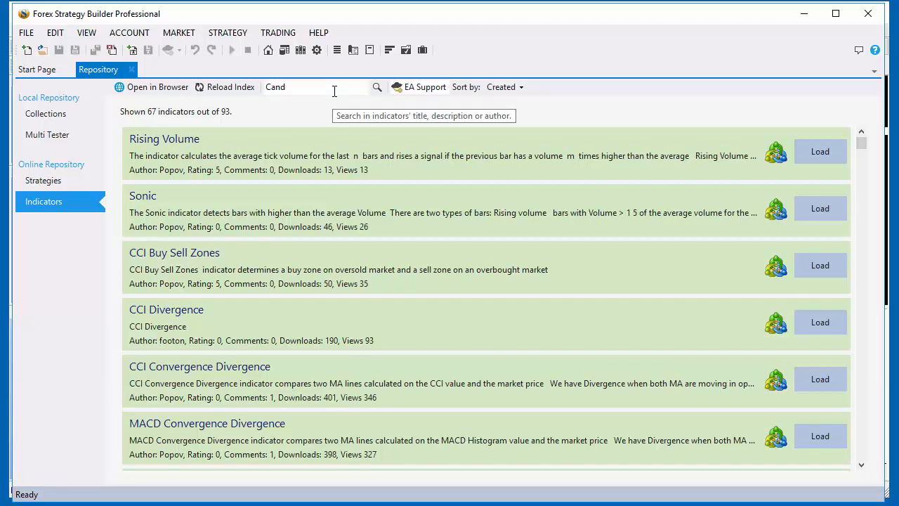
pyautogui.write('Candle Color')
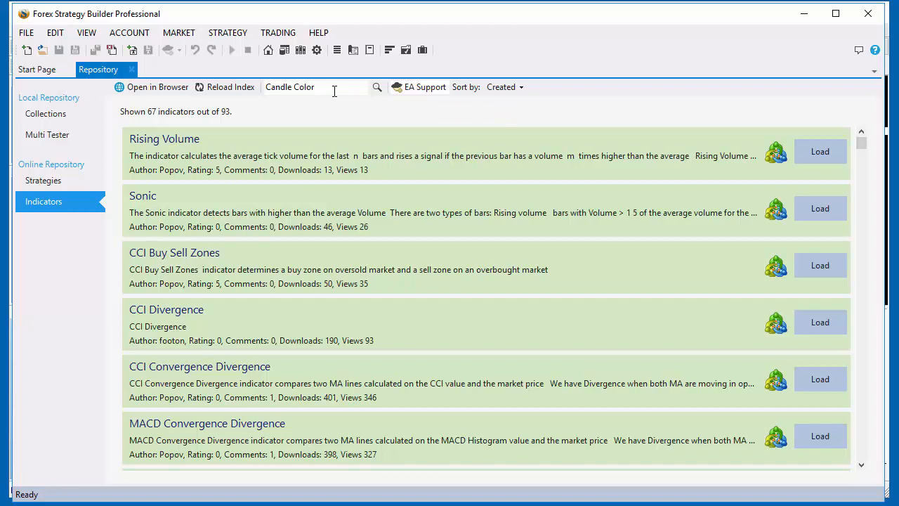
pyautogui.press('Return')
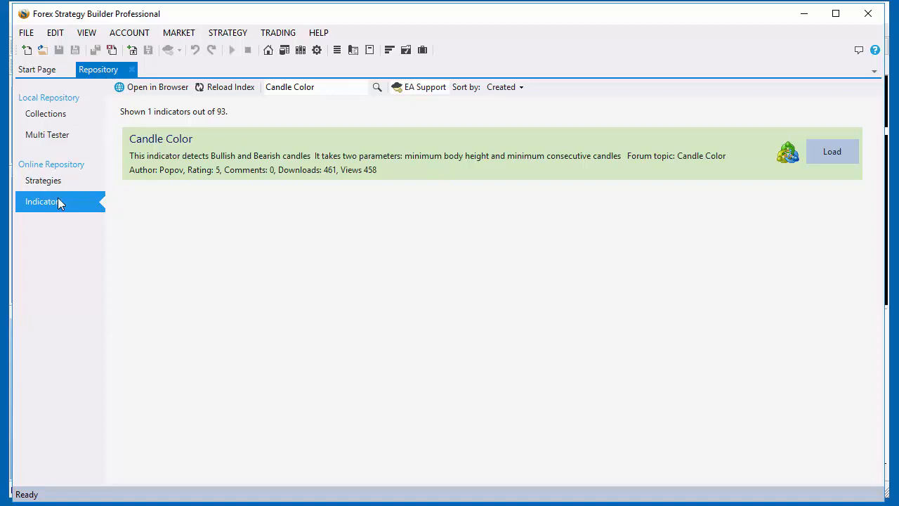
pyautogui.click(828, 156)
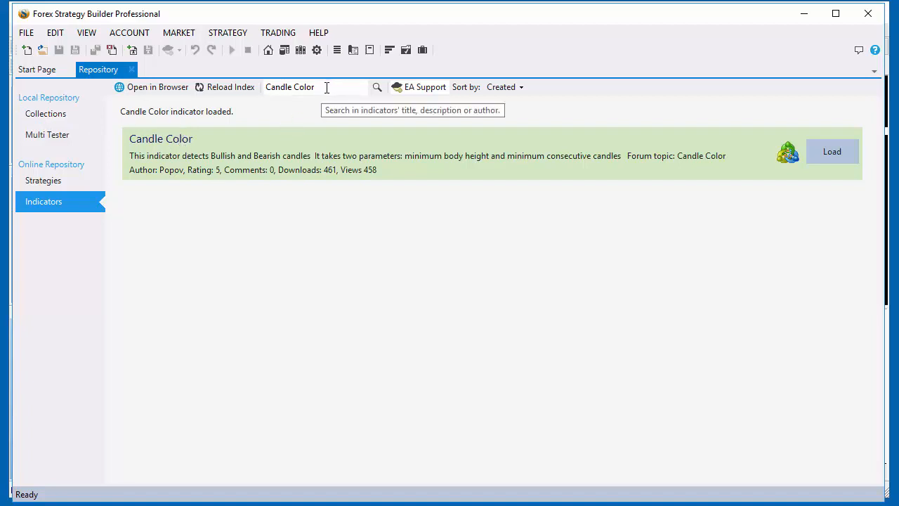
# - Search the online indicators for Volume and load the Rising Volume indicator
pyautogui.moveTo(329, 87); pyautogui.dragTo(247, 92)
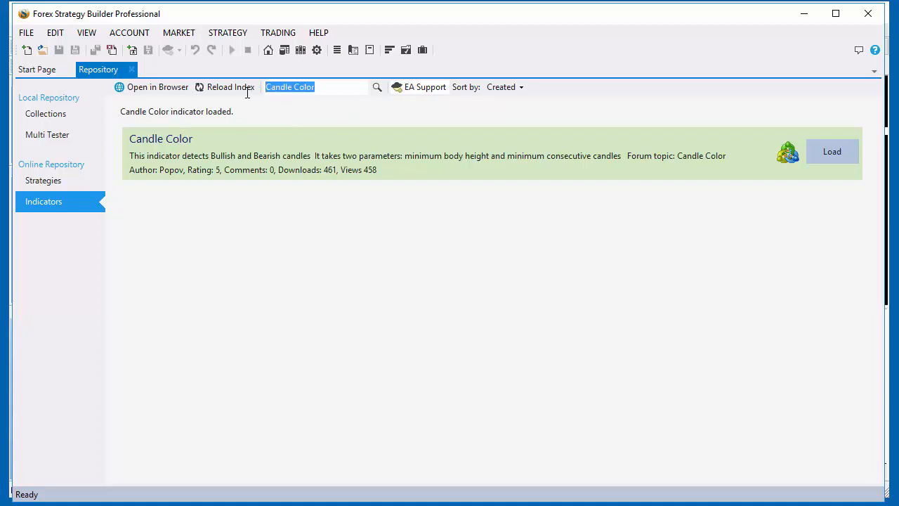
pyautogui.write('Volume')
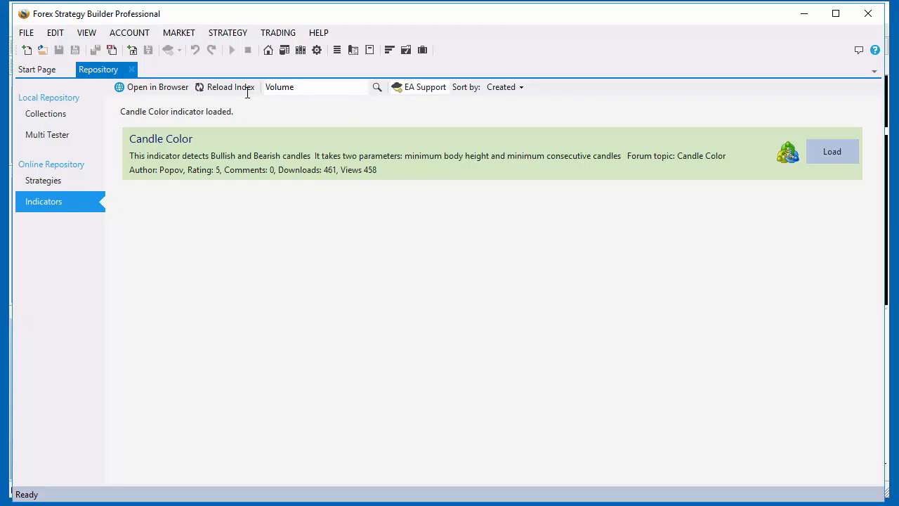
pyautogui.press('Return')
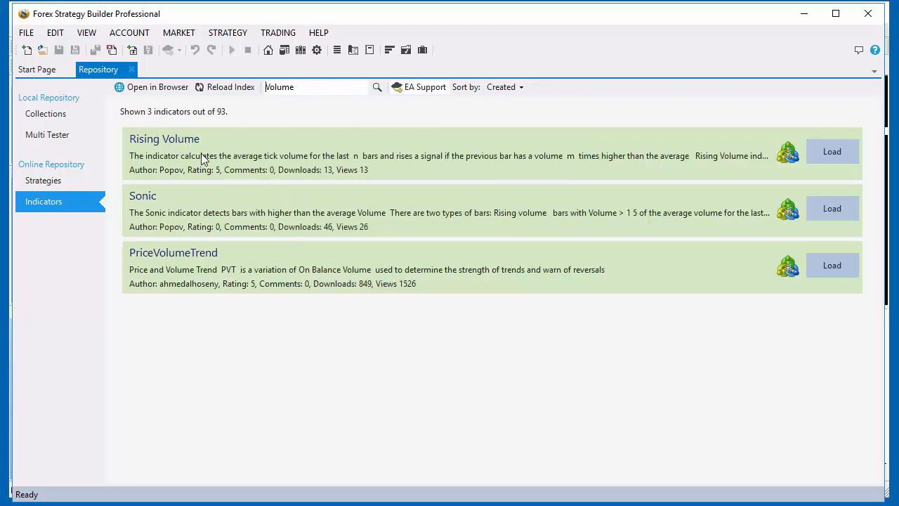
pyautogui.click(825, 154)
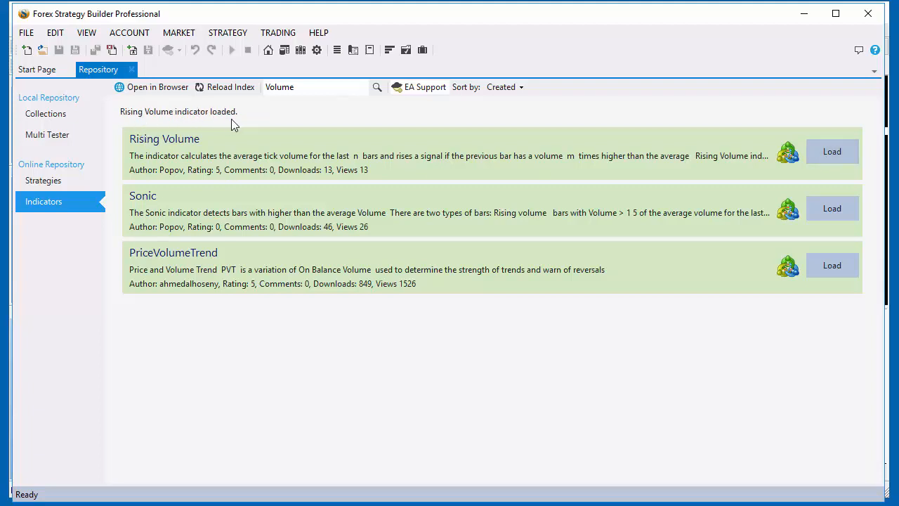
# - Create a new strategy and set its data source to FSB Demo data
pyautogui.click(26, 50)
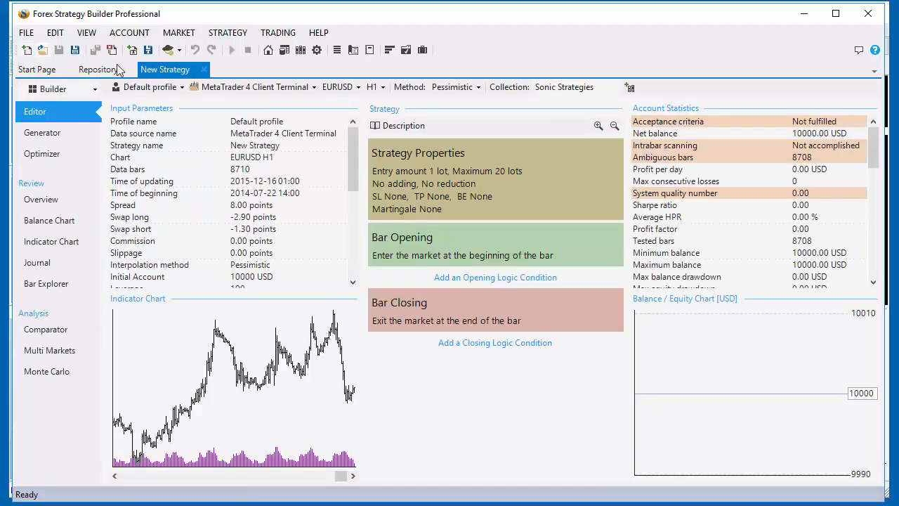
pyautogui.click(246, 87)
pyautogui.click(251, 105)
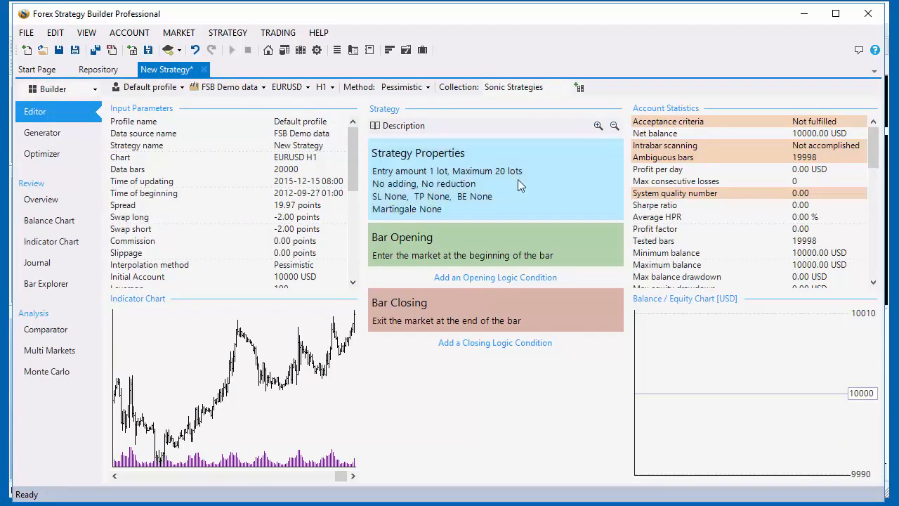
# - Review the Strategy Properties, the Bar Opening entry point and the Bar Closing exit point without changing them
pyautogui.click(431, 184)
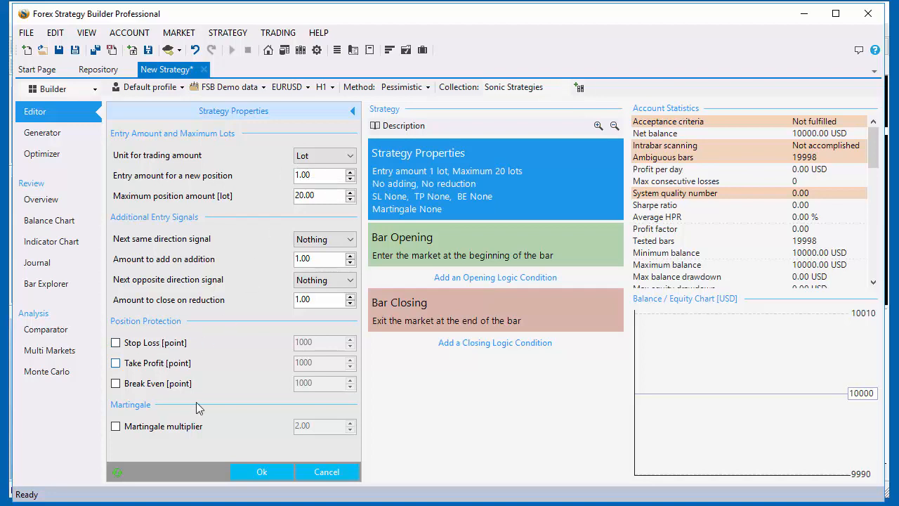
pyautogui.click(353, 474)
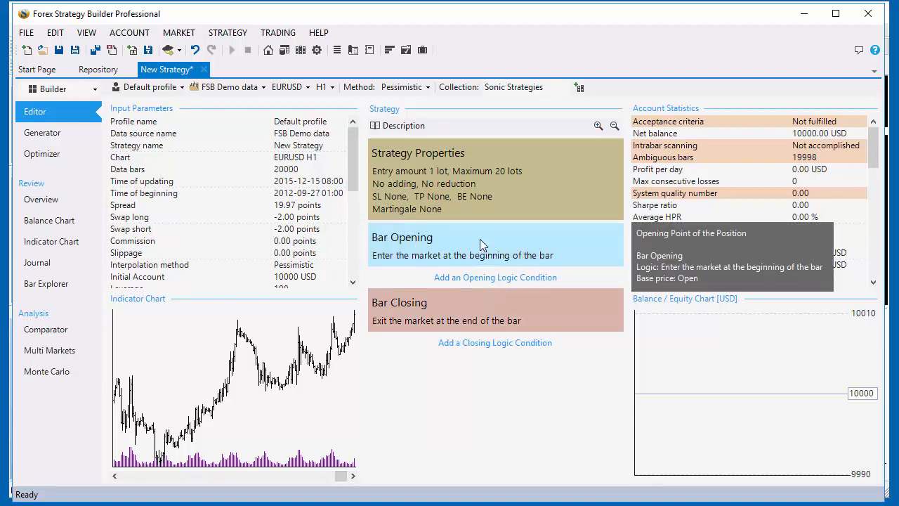
pyautogui.click(432, 249)
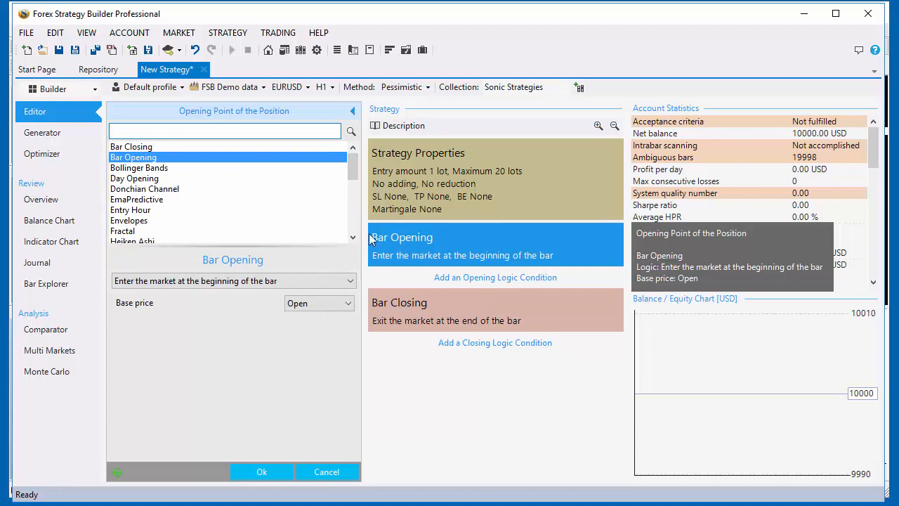
pyautogui.moveTo(351, 162)
pyautogui.mouseDown()
pyautogui.moveTo(353, 173)
pyautogui.moveTo(355, 149)
pyautogui.mouseUp()
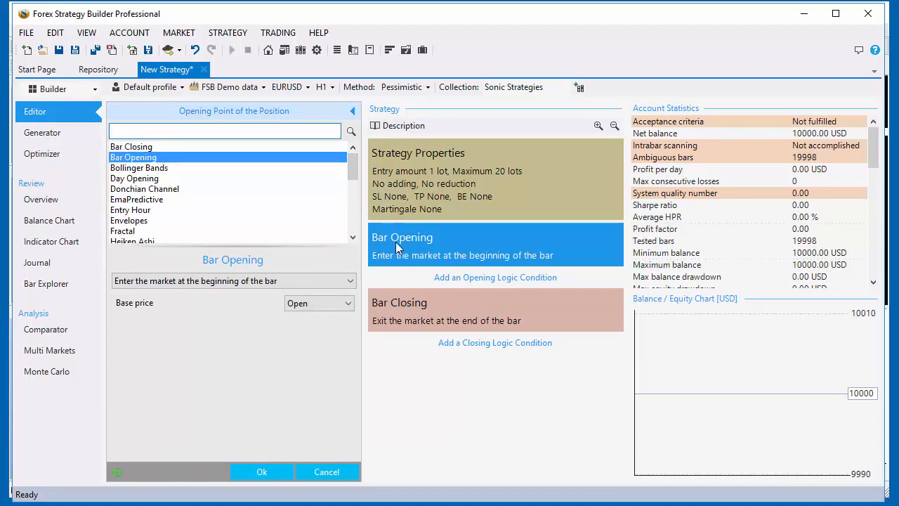
pyautogui.click(353, 111)
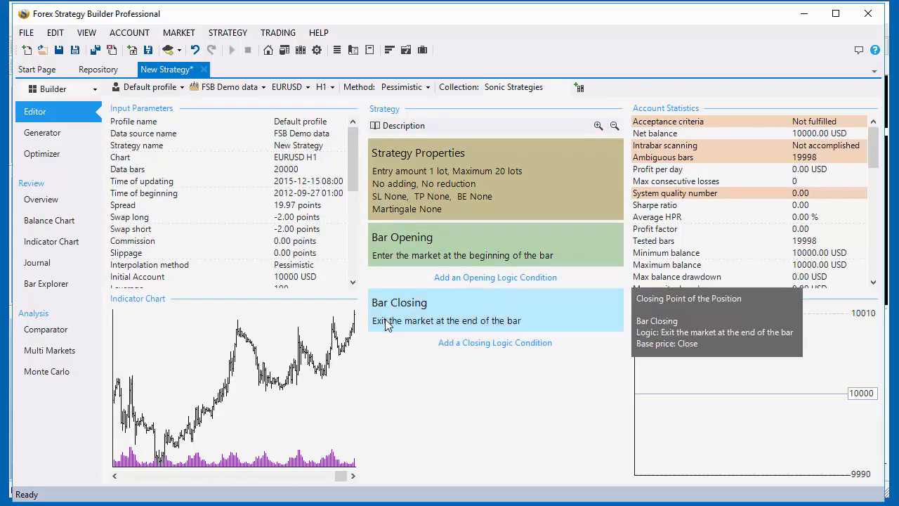
pyautogui.click(393, 320)
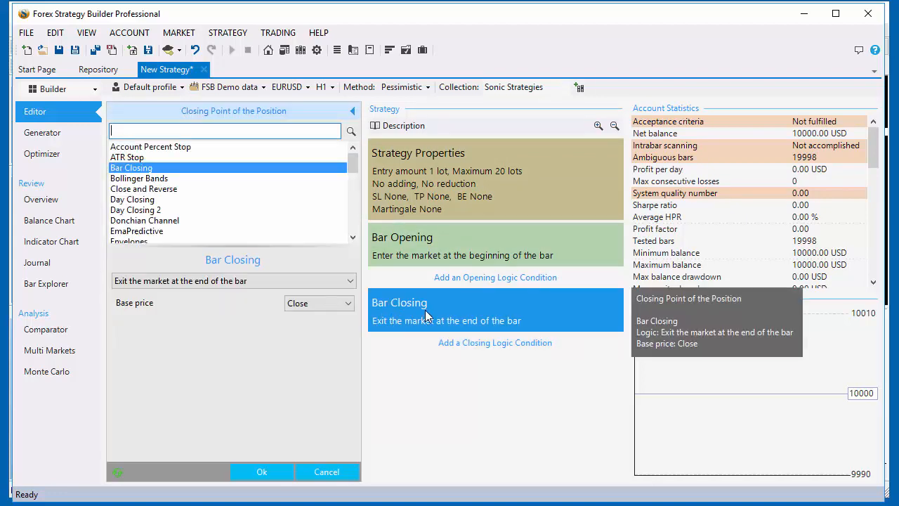
pyautogui.click(353, 111)
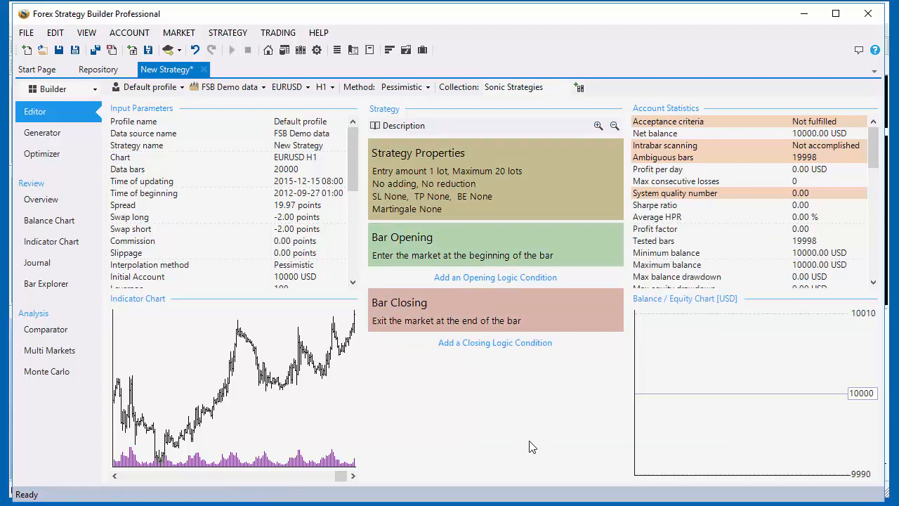
# - Add a Candle Color opening logic condition using Bullish Candle formed with a minimum body height of 30 pips
pyautogui.click(475, 277)
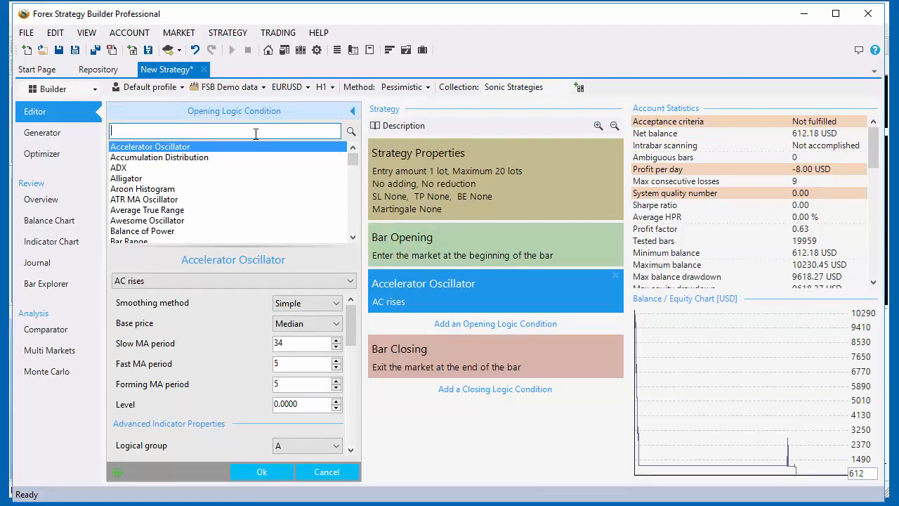
pyautogui.write('can')
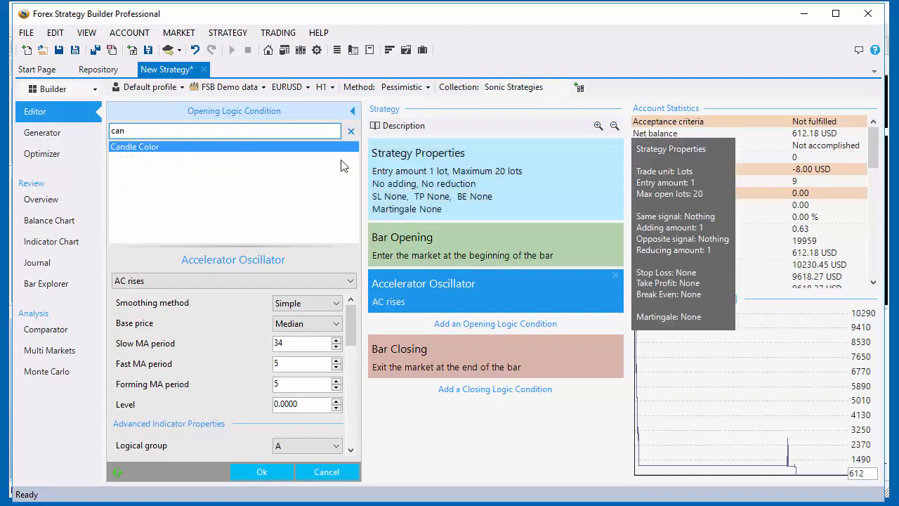
pyautogui.click(172, 146)
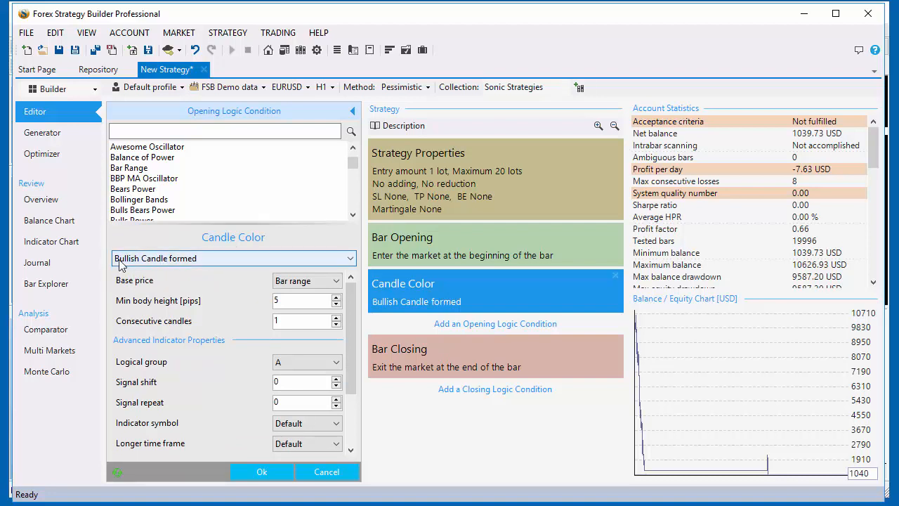
pyautogui.click(156, 260)
pyautogui.click(155, 260)
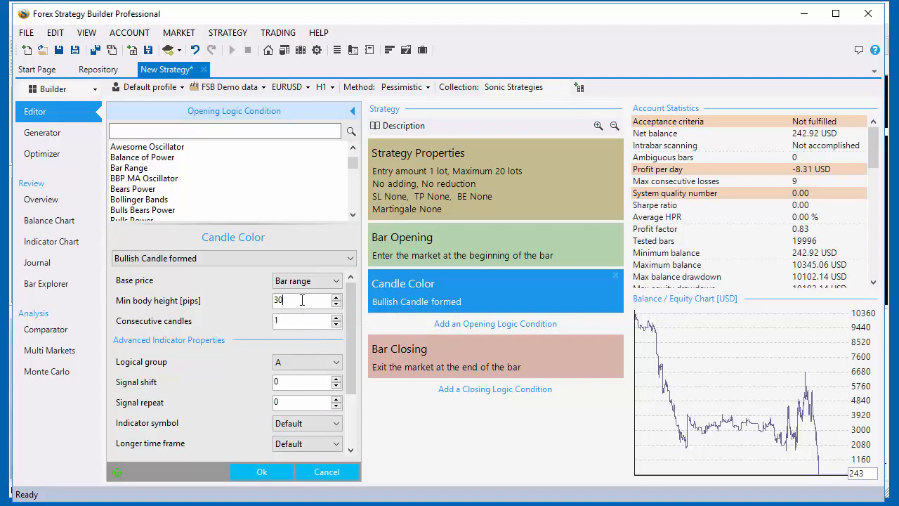
pyautogui.scroll(-1, 302, 300)
pyautogui.scroll(1, 302, 300)
pyautogui.click(261, 472)
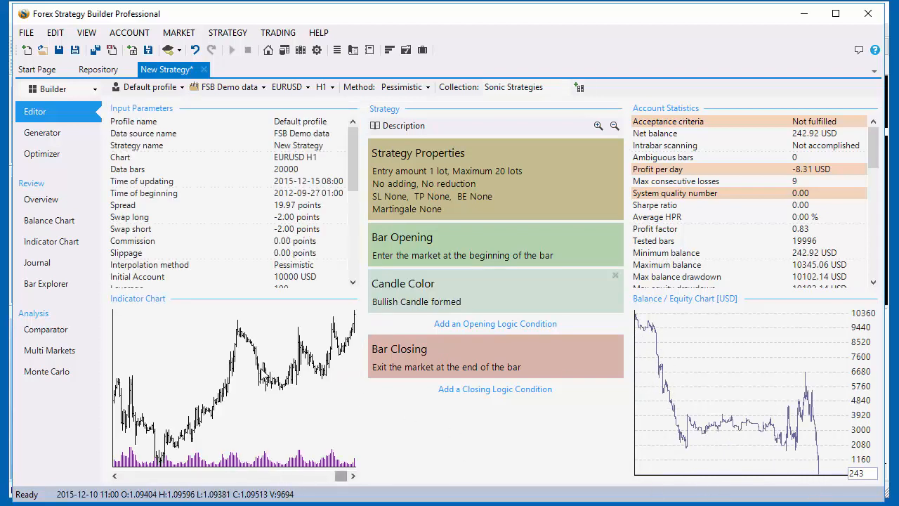
# - Examine the strategy's entries and exits on earlier bars of the full indicator chart
pyautogui.click(262, 364)
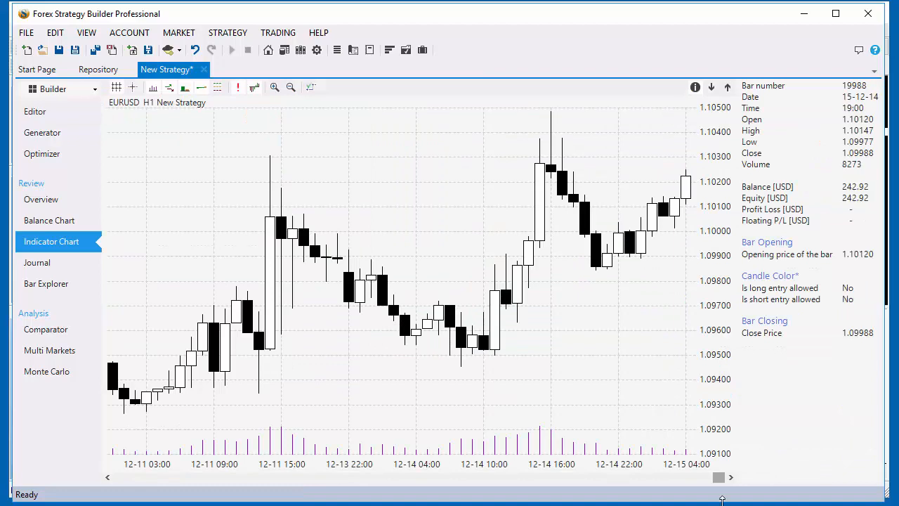
pyautogui.moveTo(715, 482); pyautogui.dragTo(562, 477)
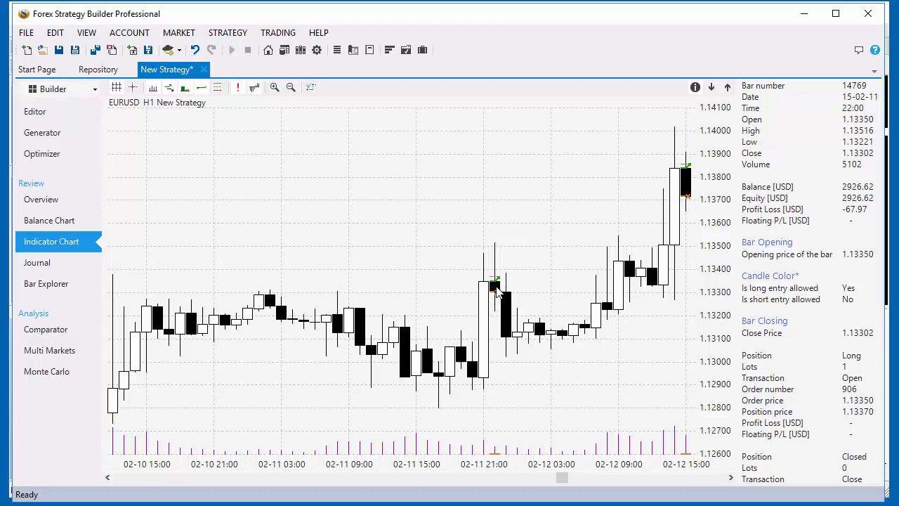
pyautogui.scroll(6, 499, 301)
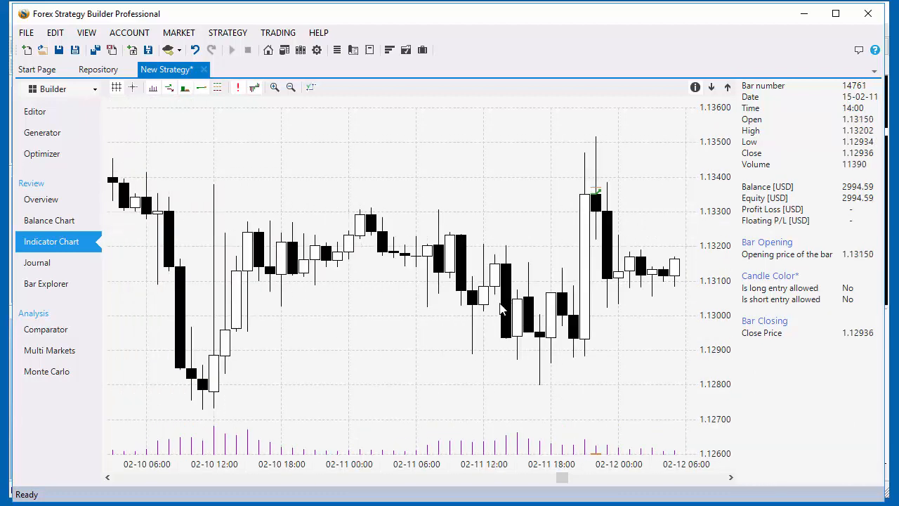
pyautogui.scroll(6, 500, 311)
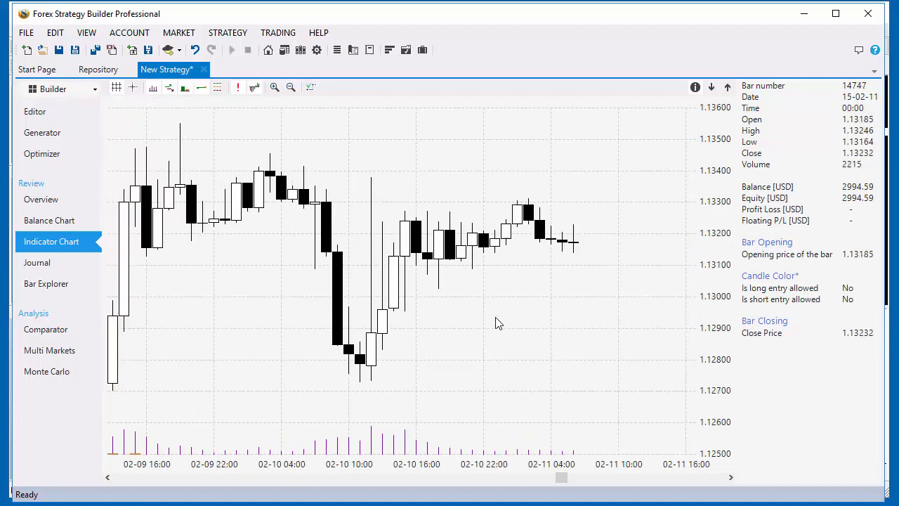
pyautogui.scroll(3, 273, 377)
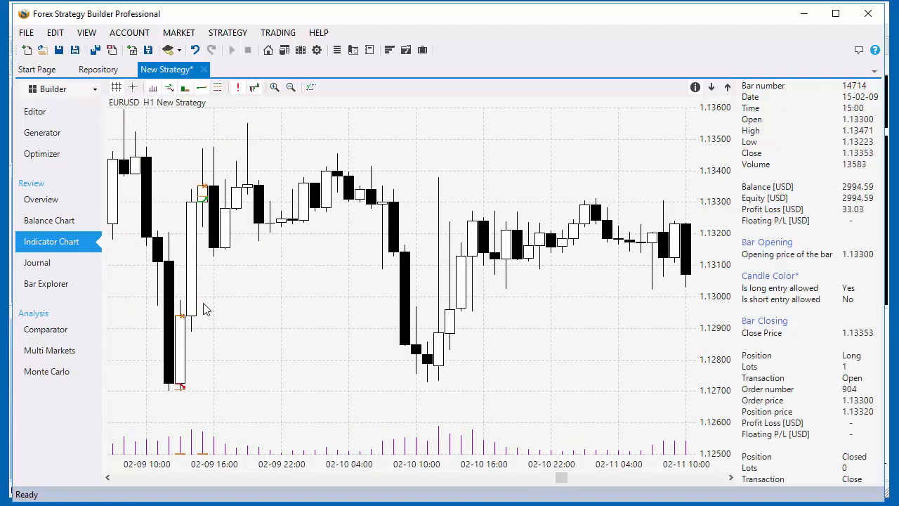
pyautogui.scroll(4, 200, 309)
pyautogui.scroll(1, 200, 310)
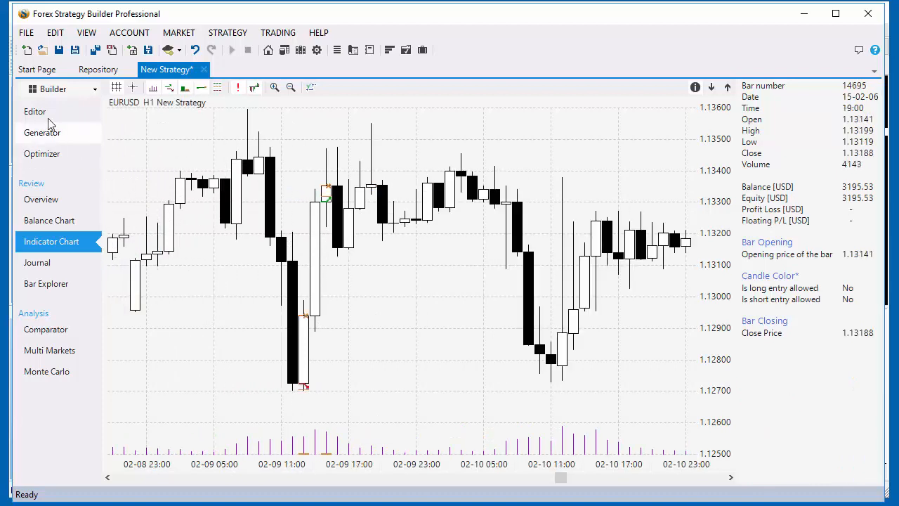
# - Add a Rising Volume opening logic condition in the strategy editor with volume period 30 and volume threshold 2.0
pyautogui.click(40, 112)
pyautogui.click(453, 324)
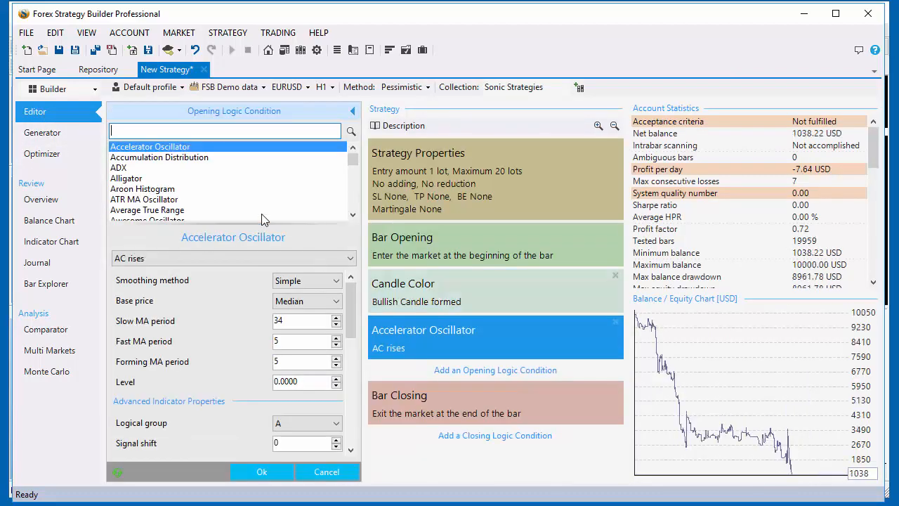
pyautogui.write('ris')
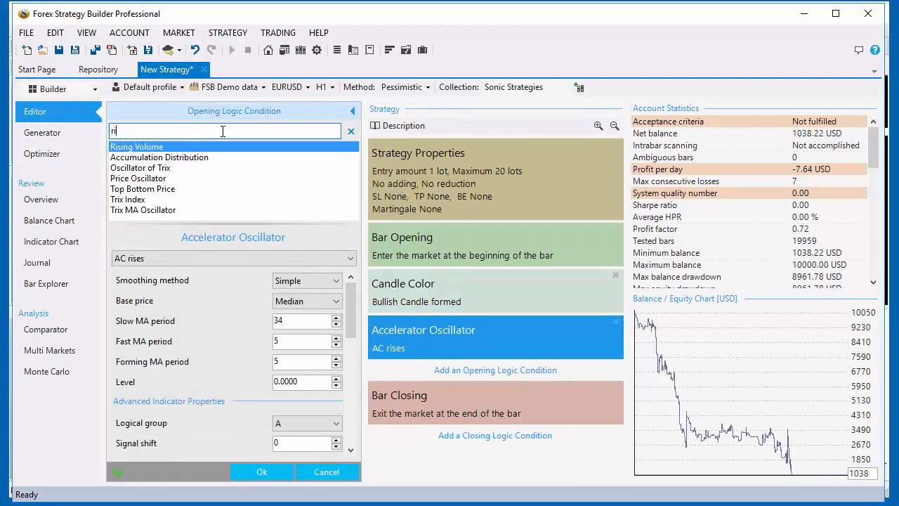
pyautogui.click(230, 147)
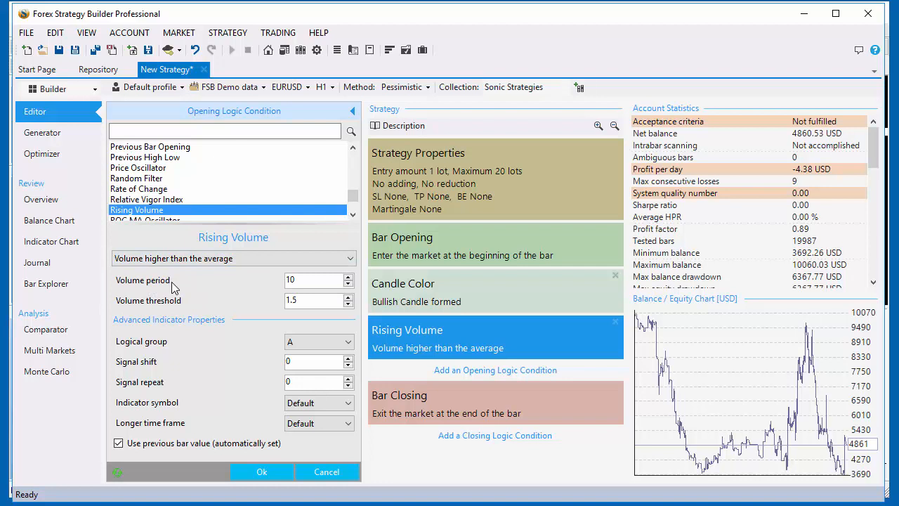
pyautogui.moveTo(319, 281); pyautogui.dragTo(246, 283)
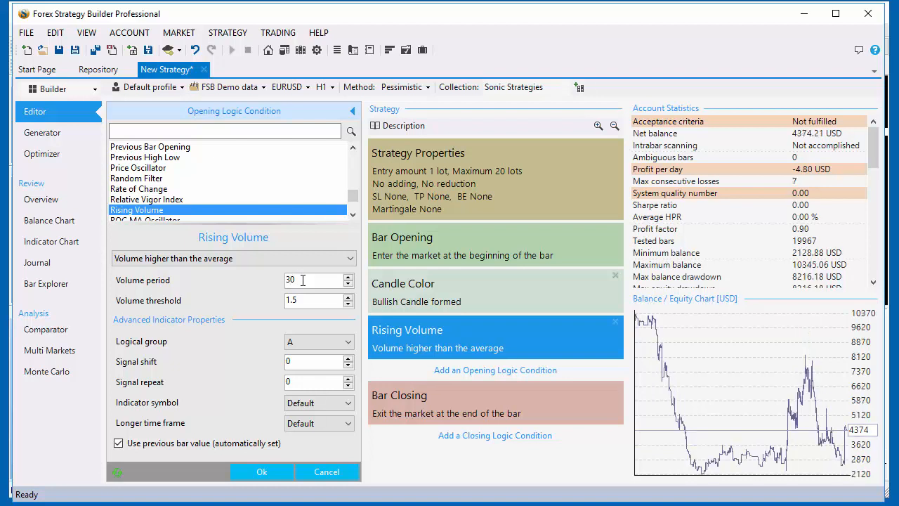
pyautogui.press('Tab')
pyautogui.write('2.0')
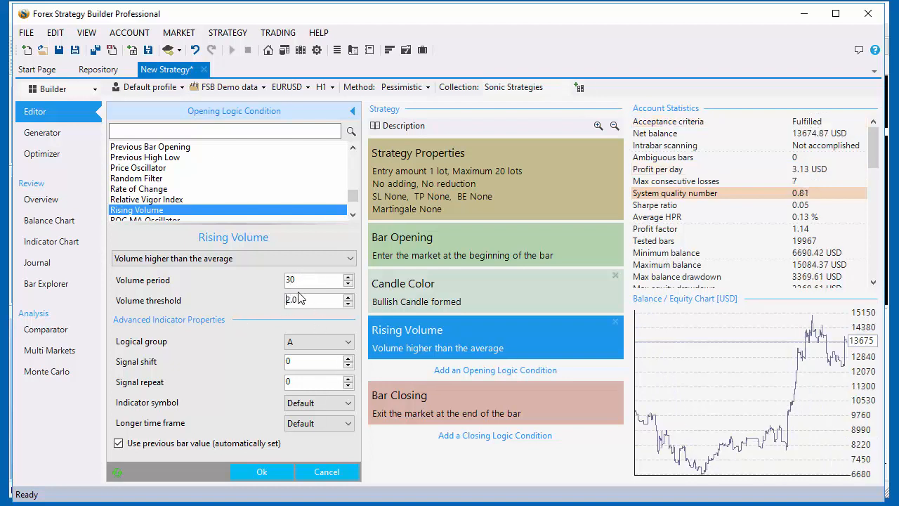
pyautogui.hotkey('shift', 'Tab')
pyautogui.click(261, 471)
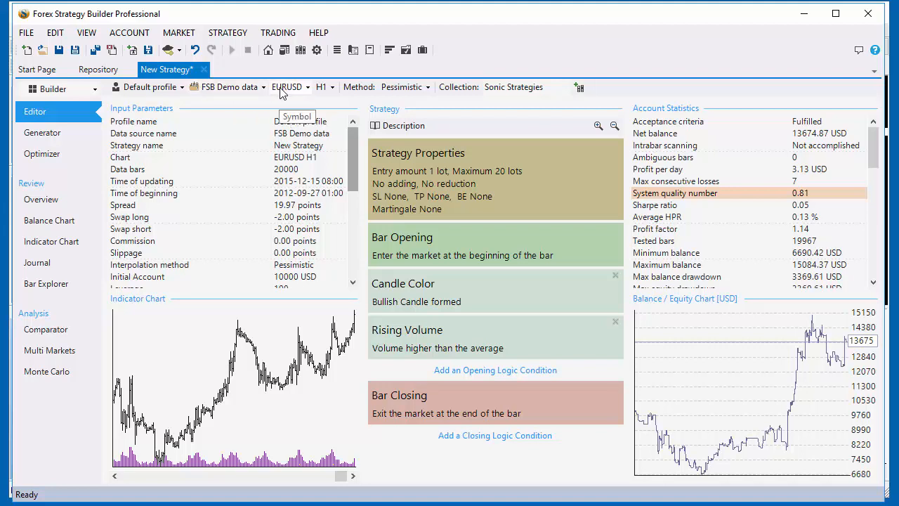
# - Download fresh history for EURUSD, USDCHF, GBPUSD and USDJPY into the FSB Demo data source in the History Center
pyautogui.click(284, 50)
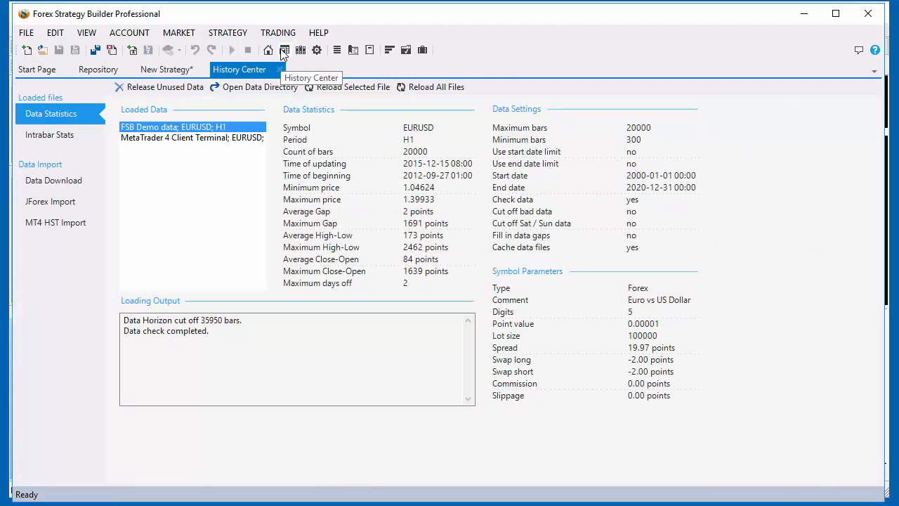
pyautogui.click(53, 182)
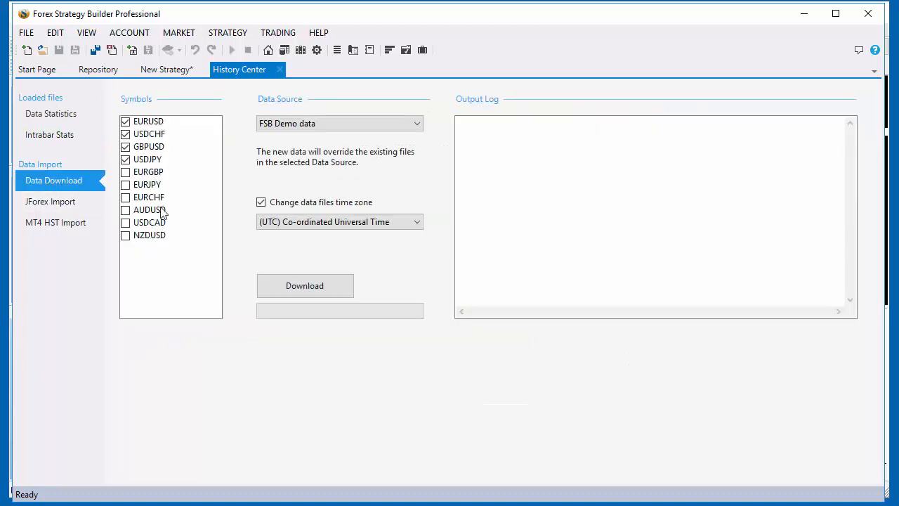
pyautogui.click(289, 285)
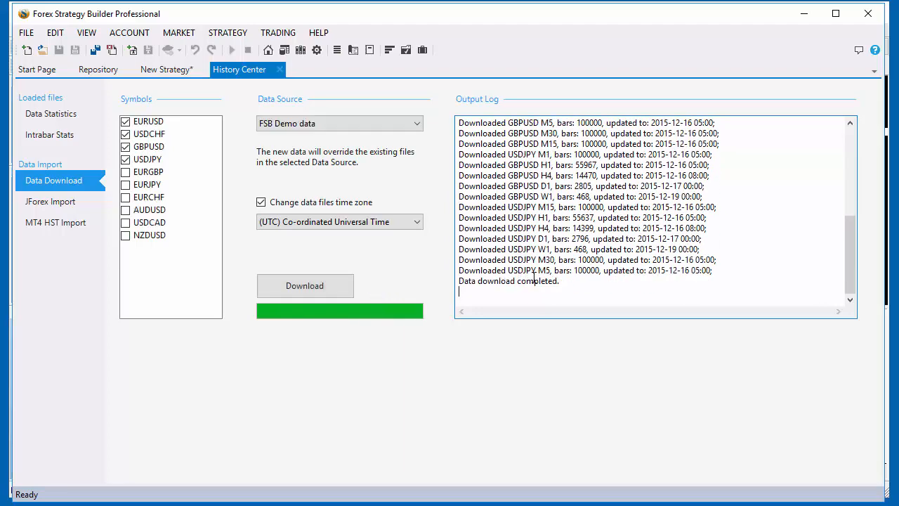
# - Return to the new strategy and set the Rising Volume condition's volume period to 80
pyautogui.click(166, 69)
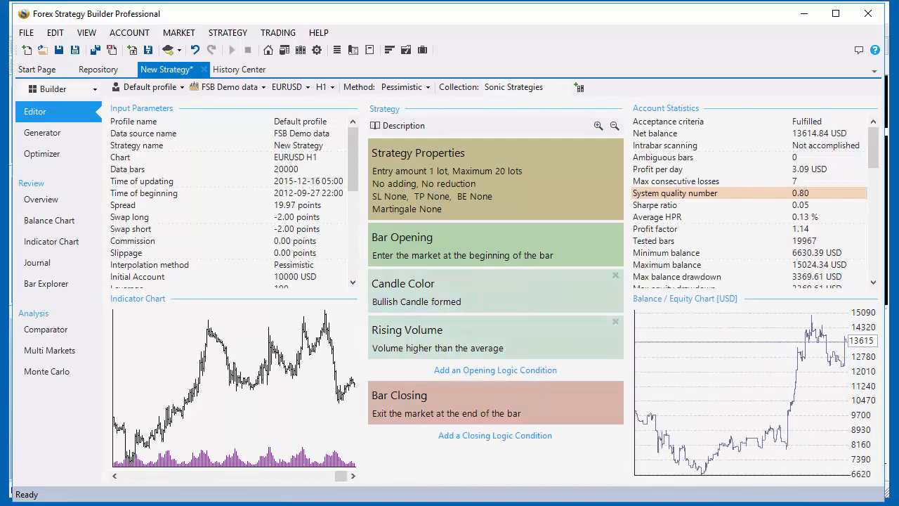
pyautogui.click(444, 336)
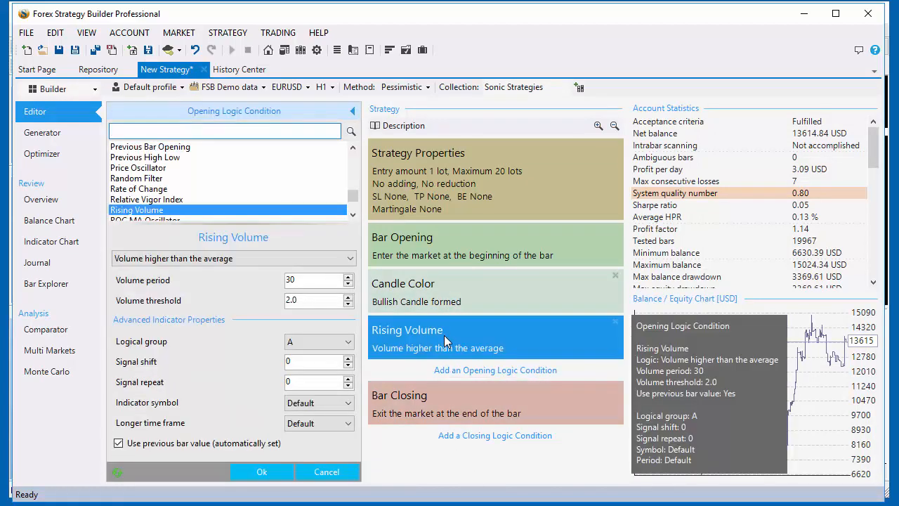
pyautogui.moveTo(303, 281); pyautogui.dragTo(281, 282)
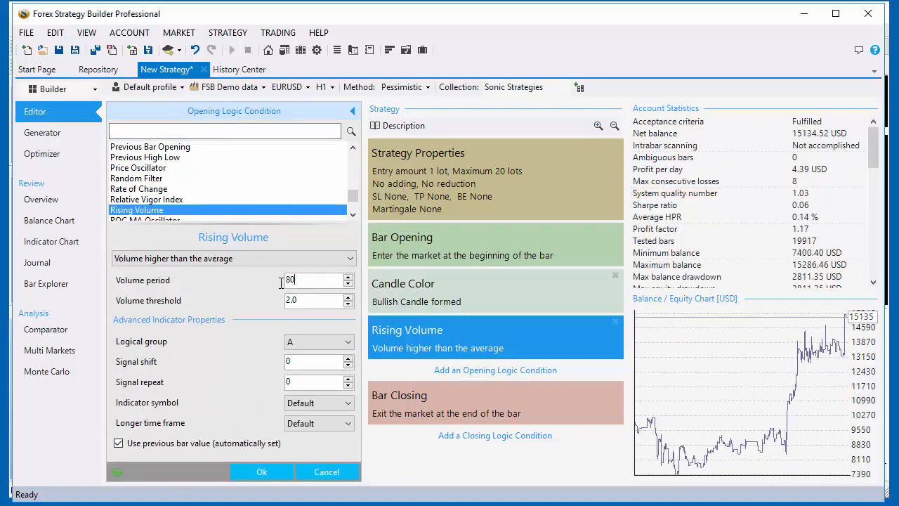
pyautogui.click(262, 472)
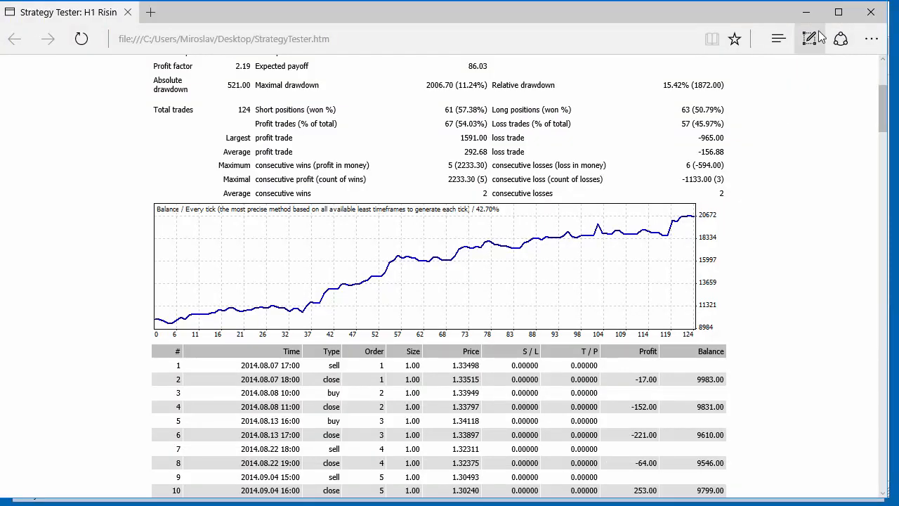
# - Put away the Strategy Tester report and switch the strategy's data source to MetaTrader 4 Client Terminal
pyautogui.click(808, 14)
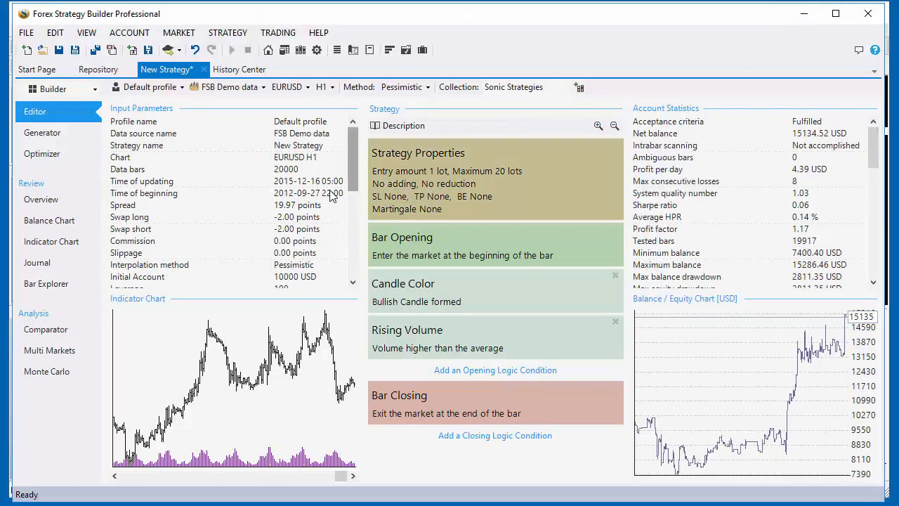
pyautogui.click(226, 92)
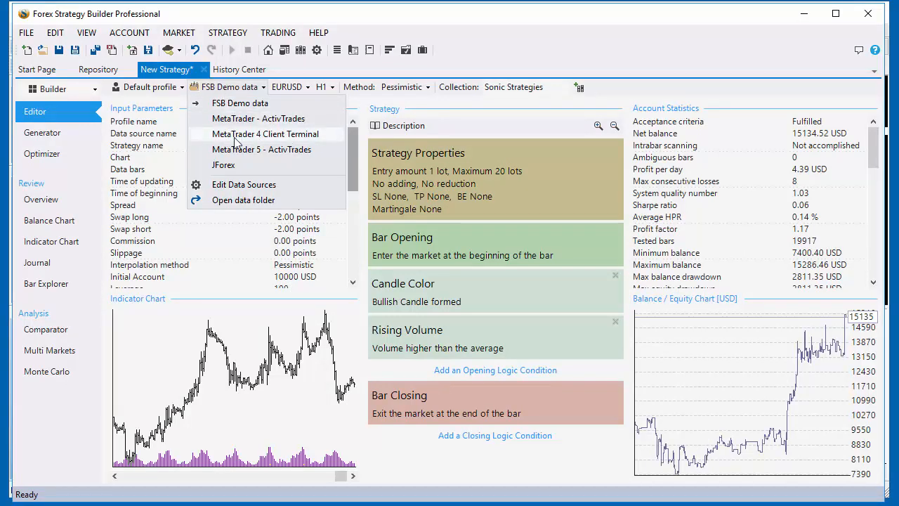
pyautogui.click(226, 92)
pyautogui.click(226, 92)
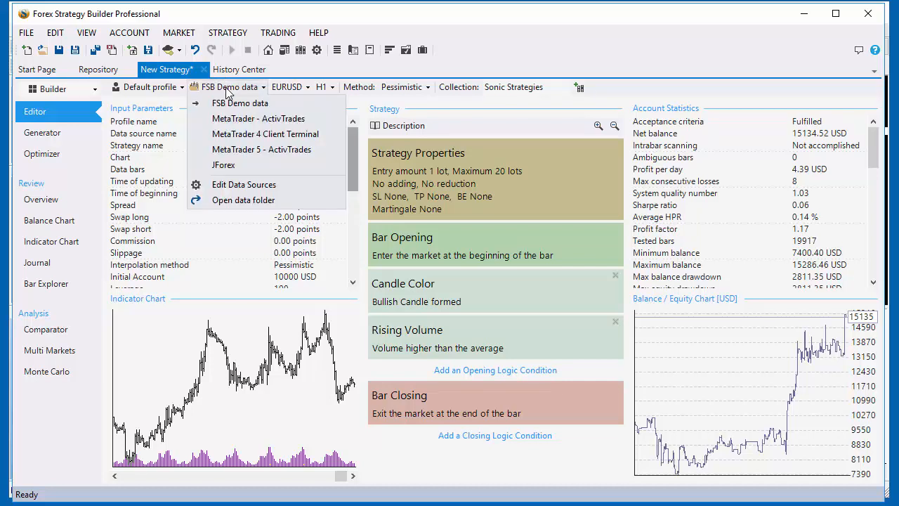
pyautogui.click(231, 137)
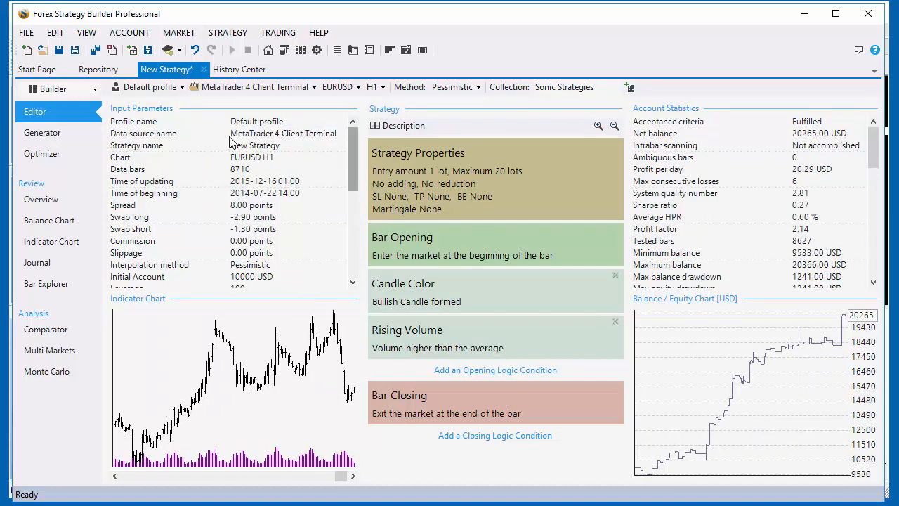
# - Add a data source named FSCM, copying symbols and settings from FSB Demo data and creating its data directory
pyautogui.click(227, 90)
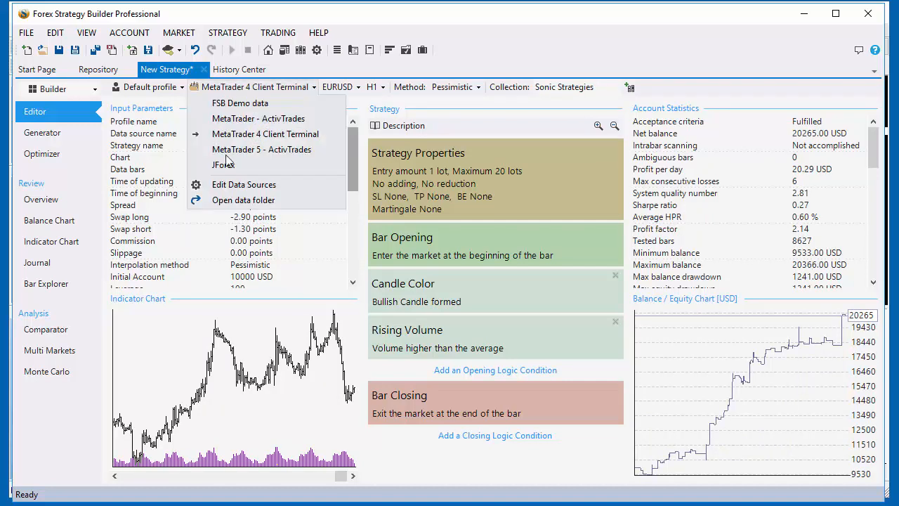
pyautogui.click(234, 184)
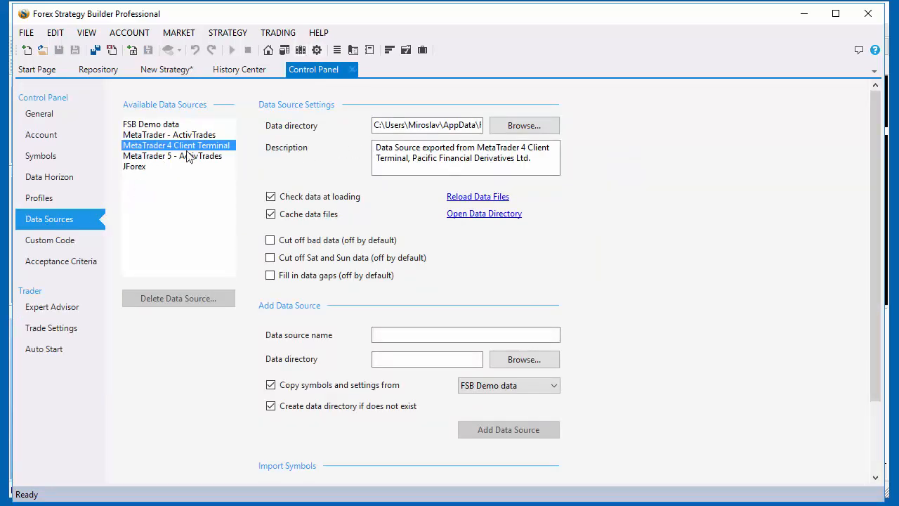
pyautogui.click(397, 336)
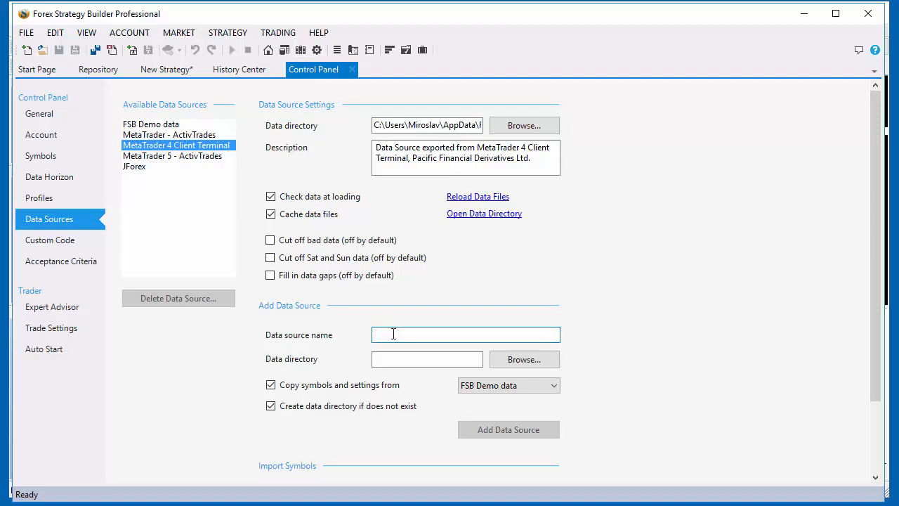
pyautogui.write('FSCM')
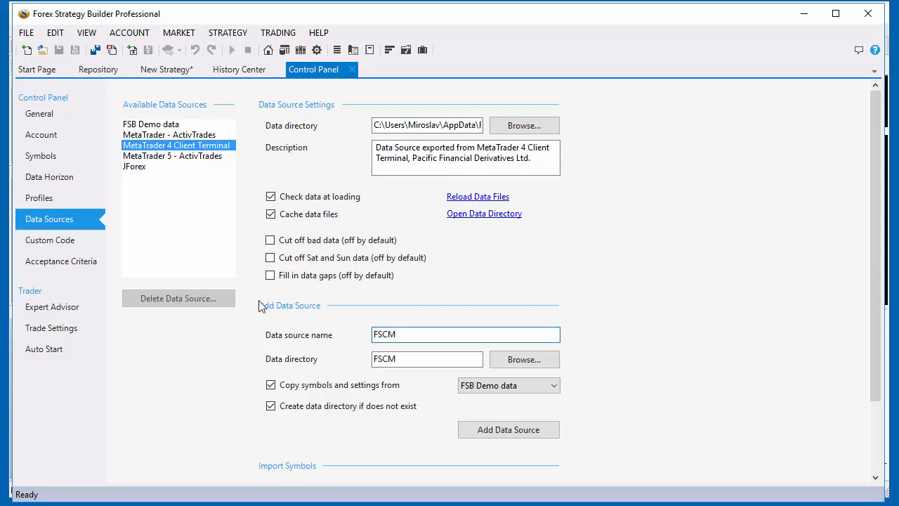
pyautogui.click(489, 432)
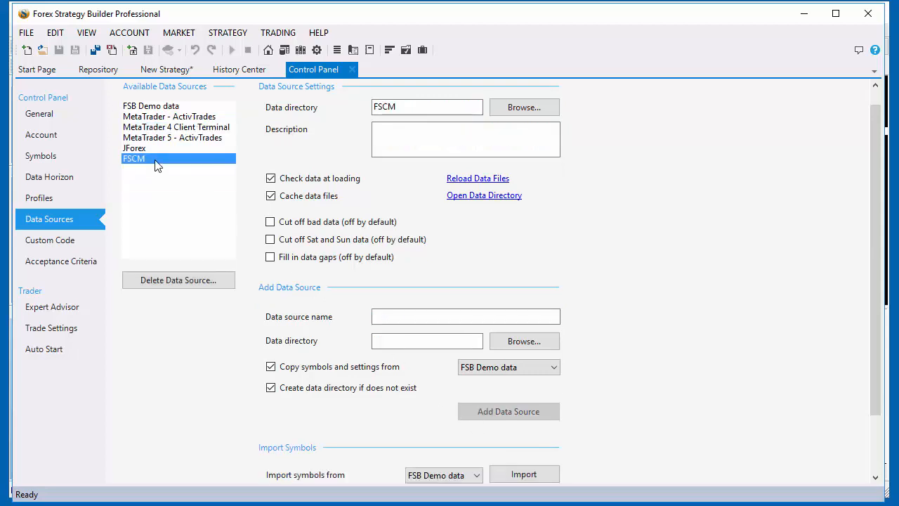
# - Return to the new strategy from the settings and reselect MetaTrader 4 Client Terminal as its data source
pyautogui.click(54, 115)
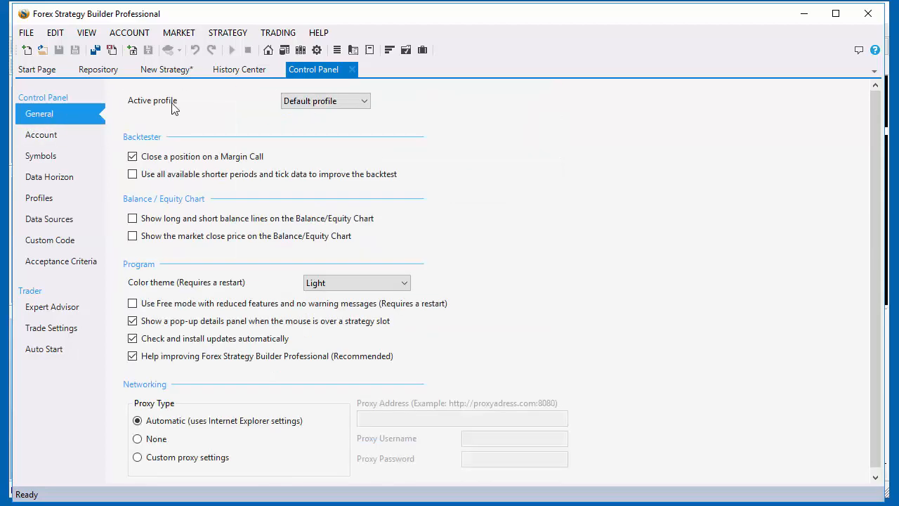
pyautogui.click(173, 72)
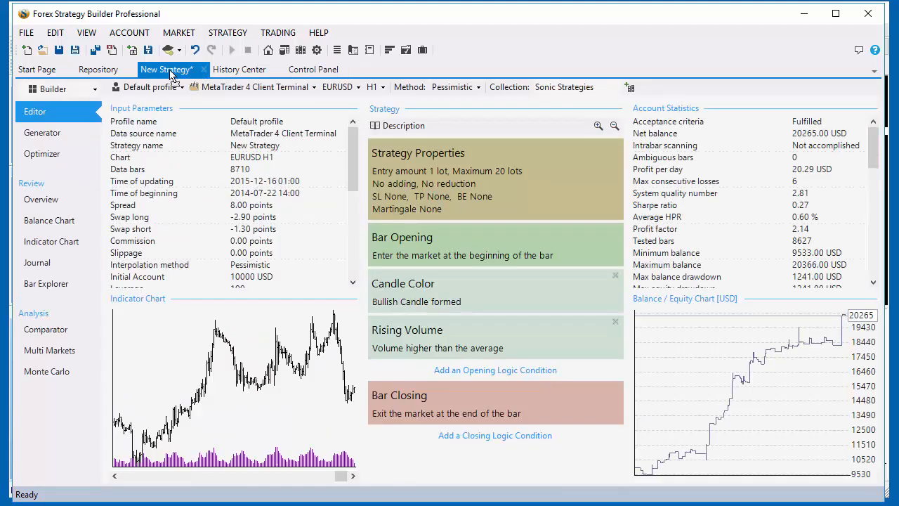
pyautogui.click(280, 90)
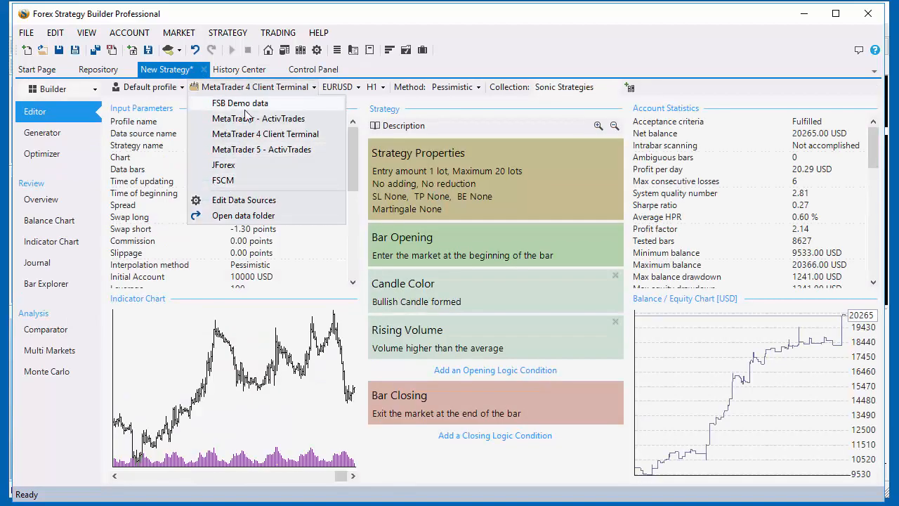
pyautogui.click(273, 135)
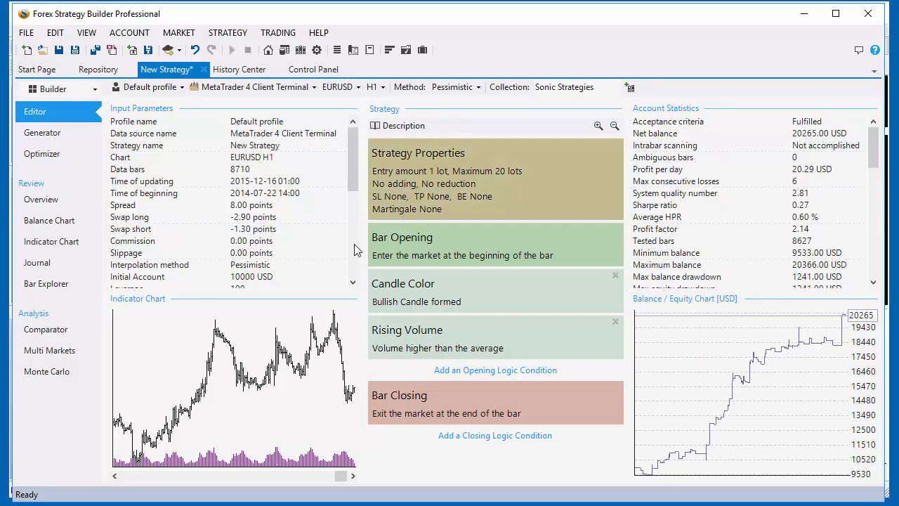
pyautogui.moveTo(385, 293)
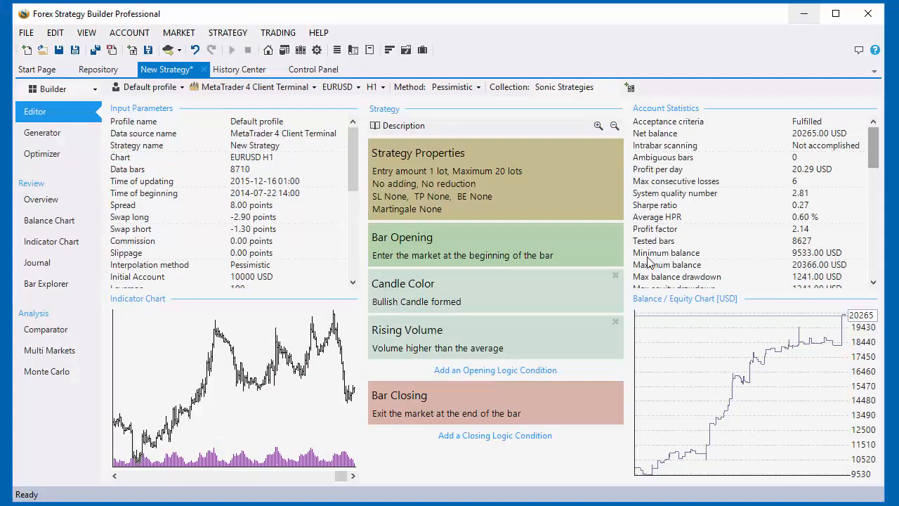
pyautogui.click(810, 11)
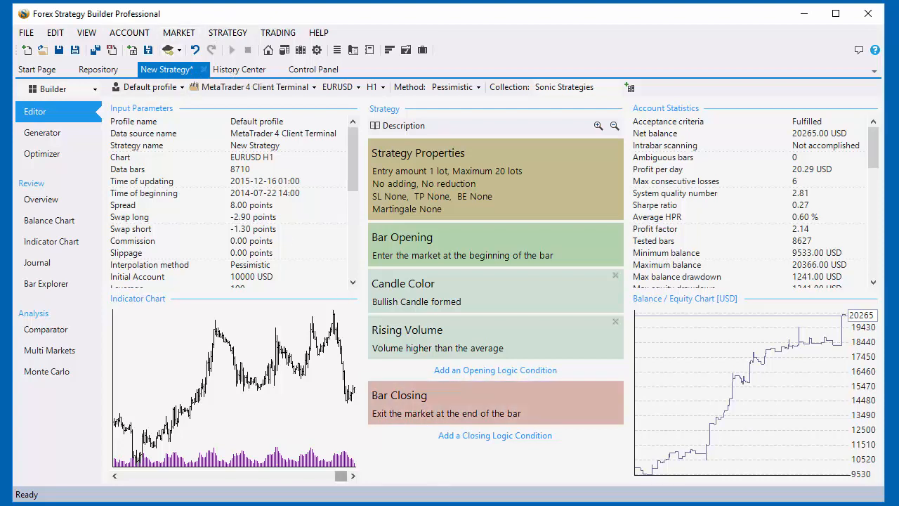
# - Save the strategy under the file name Rising Candle.xml in the Strategies folder
pyautogui.click(76, 55)
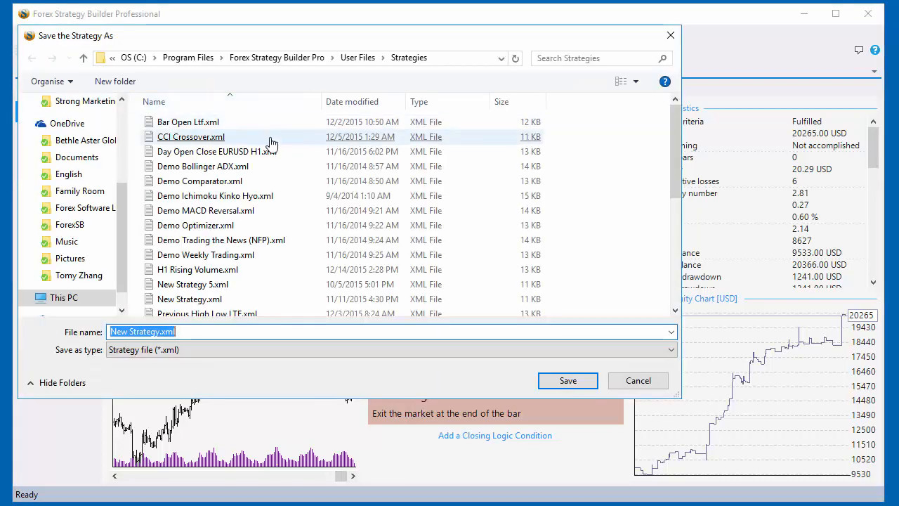
pyautogui.moveTo(160, 332); pyautogui.dragTo(92, 330)
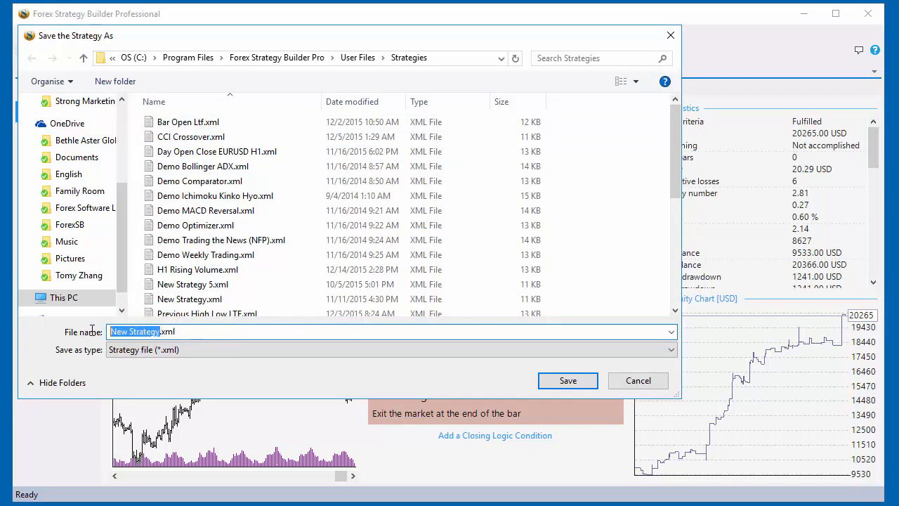
pyautogui.write('Rising ')
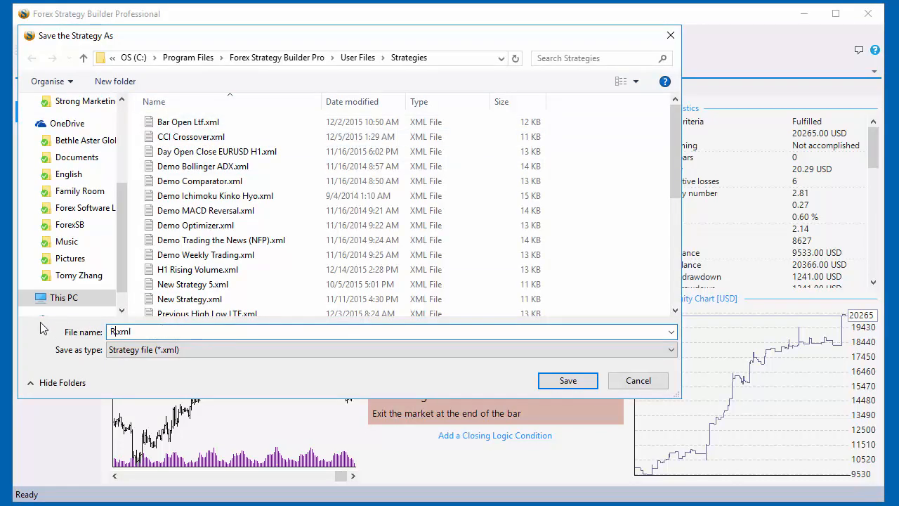
pyautogui.write('Candle')
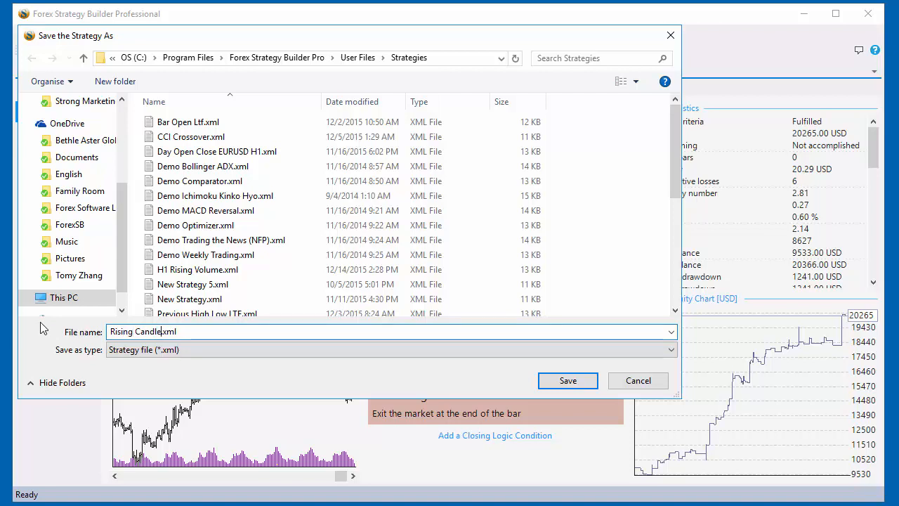
pyautogui.press('Return')
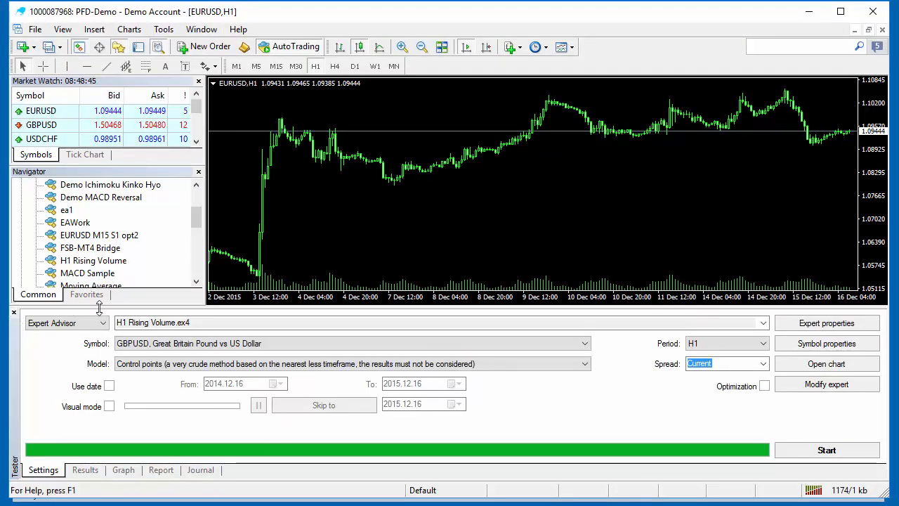
# - In MetaTrader 4, enlarge the Navigator area by shrinking the Tester and refresh the Expert Advisors list
pyautogui.moveTo(99, 307); pyautogui.dragTo(92, 385)
pyautogui.scroll(1, 92, 310)
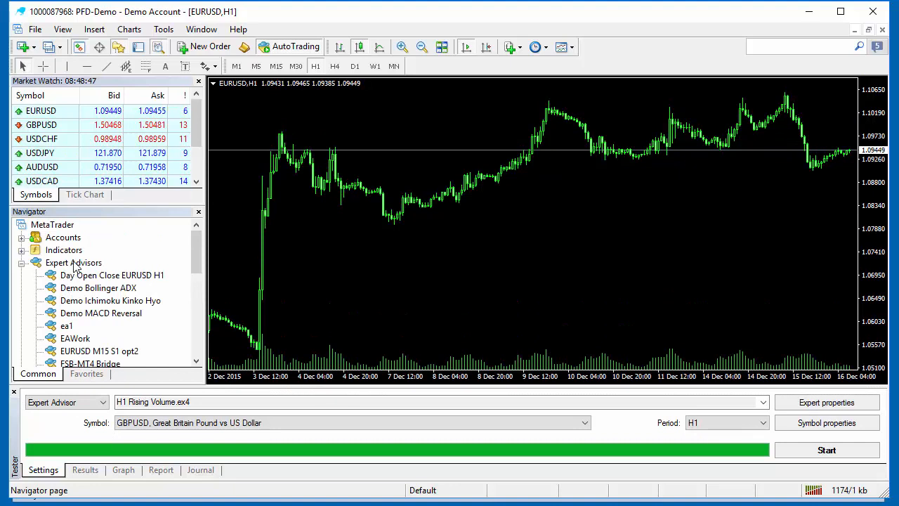
pyautogui.click(73, 262)
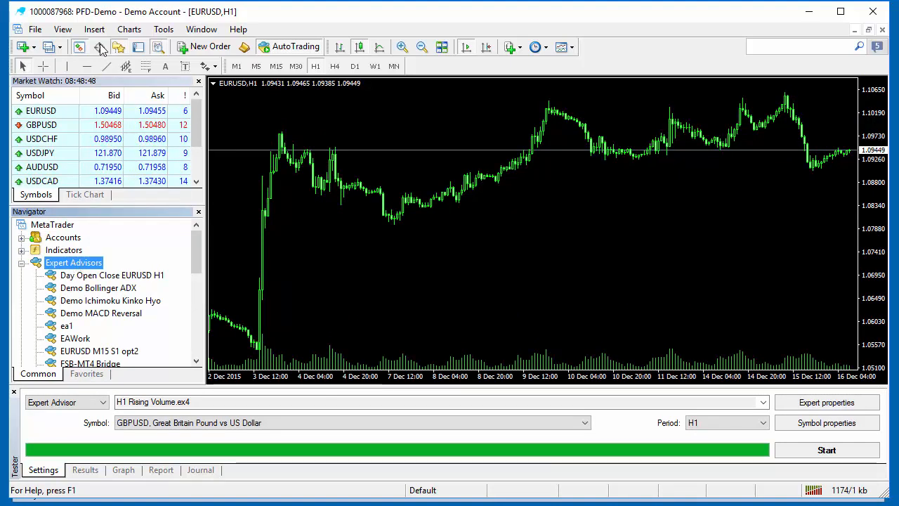
pyautogui.rightClick(80, 264)
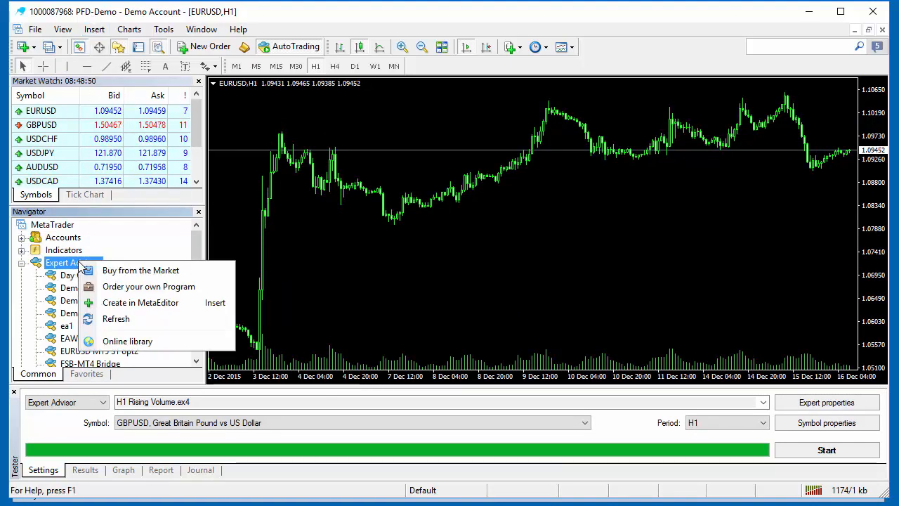
pyautogui.click(116, 319)
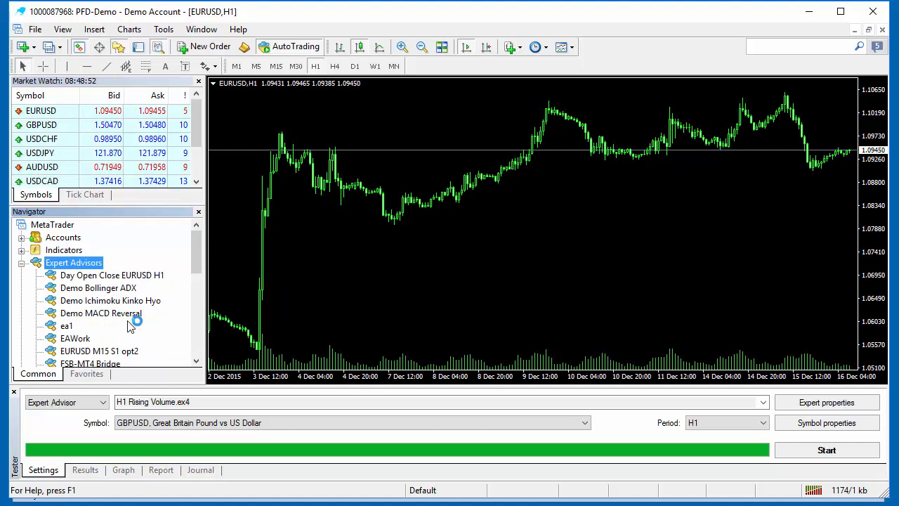
# - Find and select the Rising Candle expert advisor in the Navigator
pyautogui.scroll(-2, 131, 325)
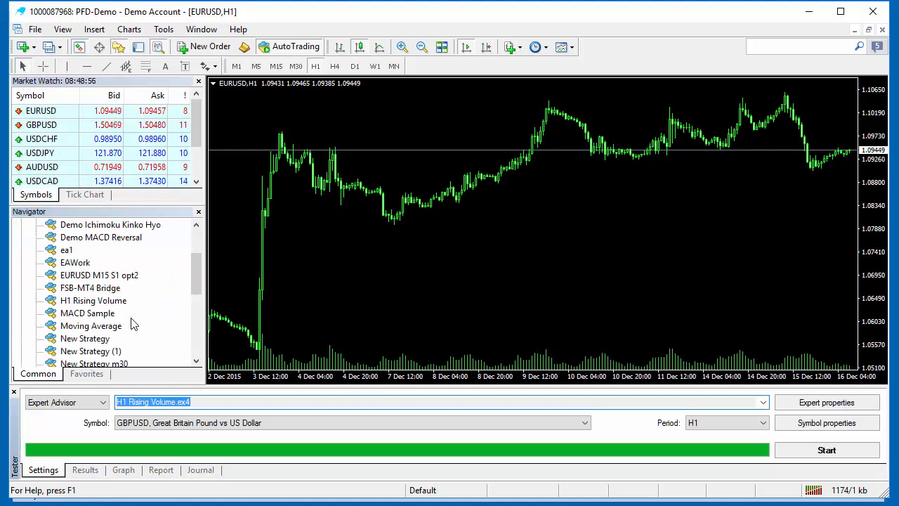
pyautogui.scroll(-1, 134, 325)
pyautogui.scroll(2, 134, 325)
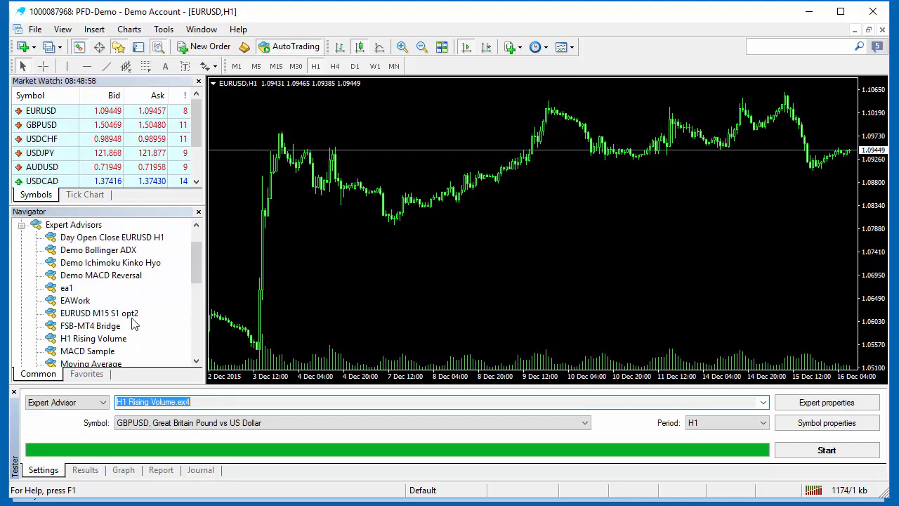
pyautogui.scroll(-6, 134, 324)
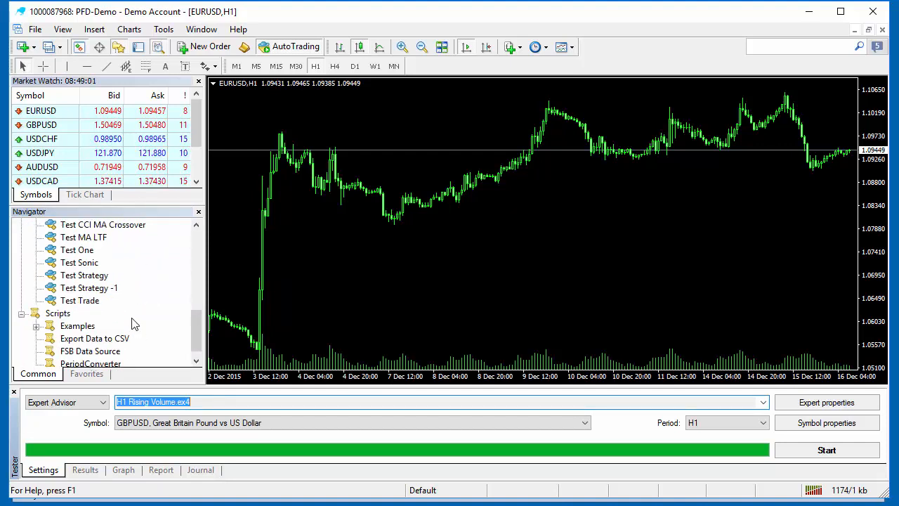
pyautogui.scroll(5, 133, 324)
pyautogui.scroll(2, 134, 325)
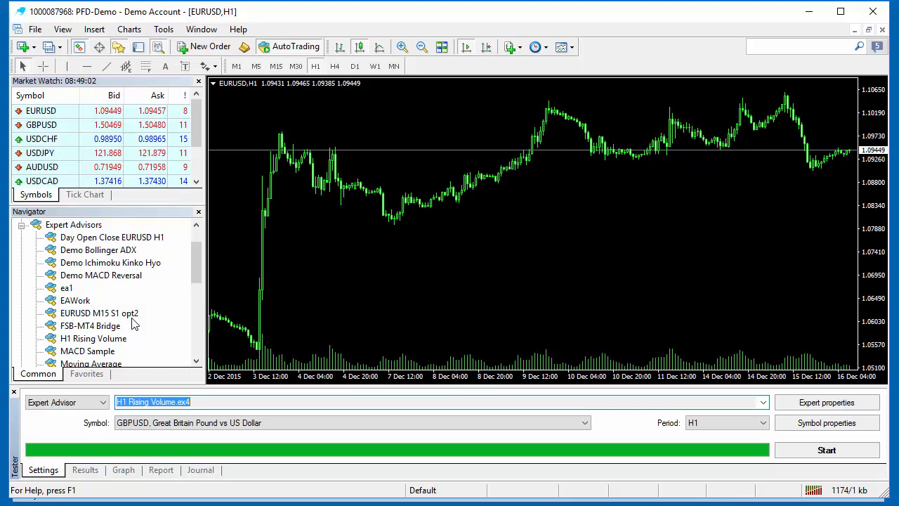
pyautogui.scroll(-4, 136, 324)
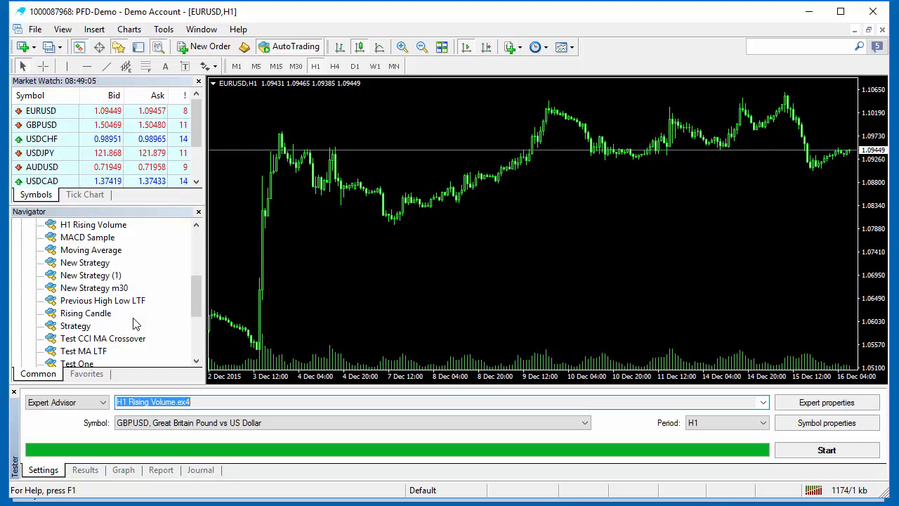
pyautogui.scroll(-1, 136, 324)
pyautogui.scroll(1, 134, 322)
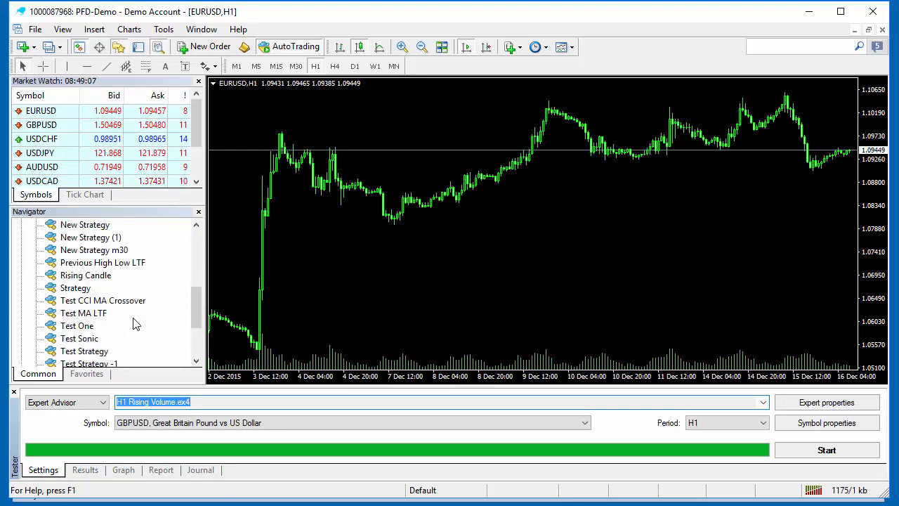
pyautogui.click(96, 278)
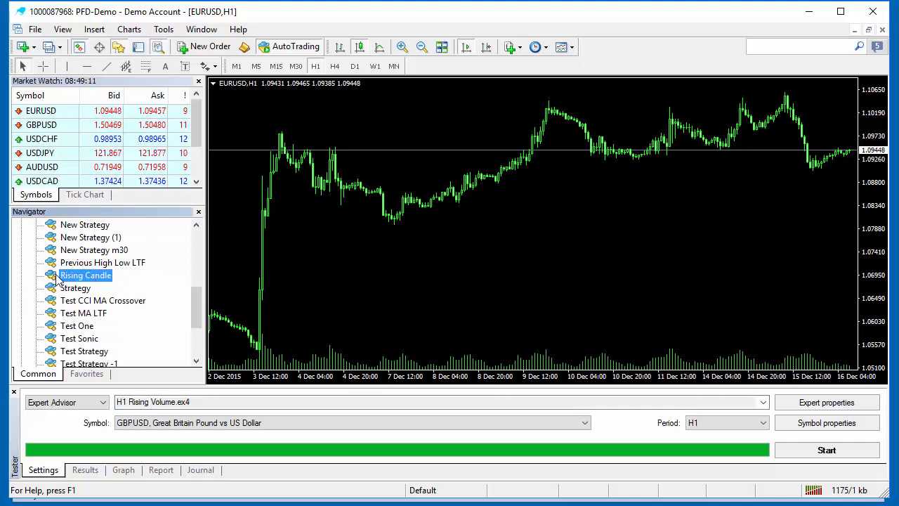
# - Drop the Rising Candle expert advisor onto the EURUSD H1 chart and review its common settings and input parameters
pyautogui.moveTo(57, 280); pyautogui.dragTo(669, 200)
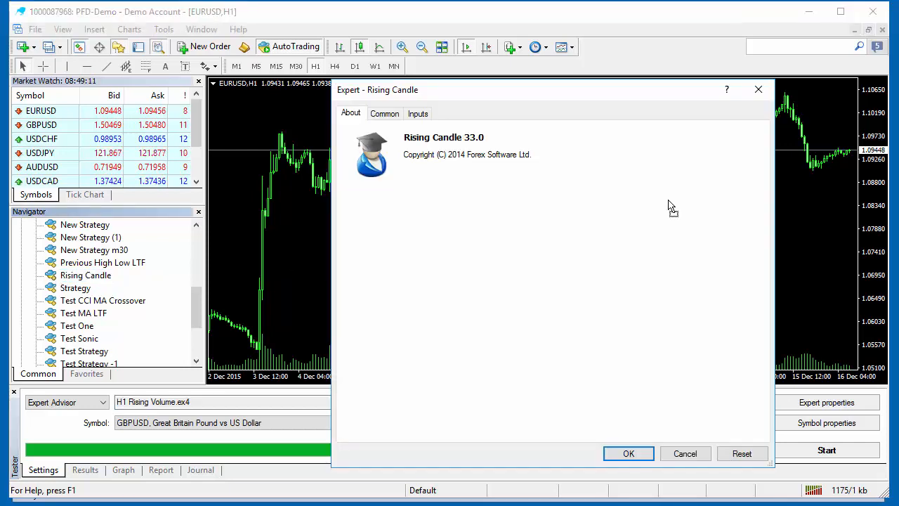
pyautogui.click(378, 117)
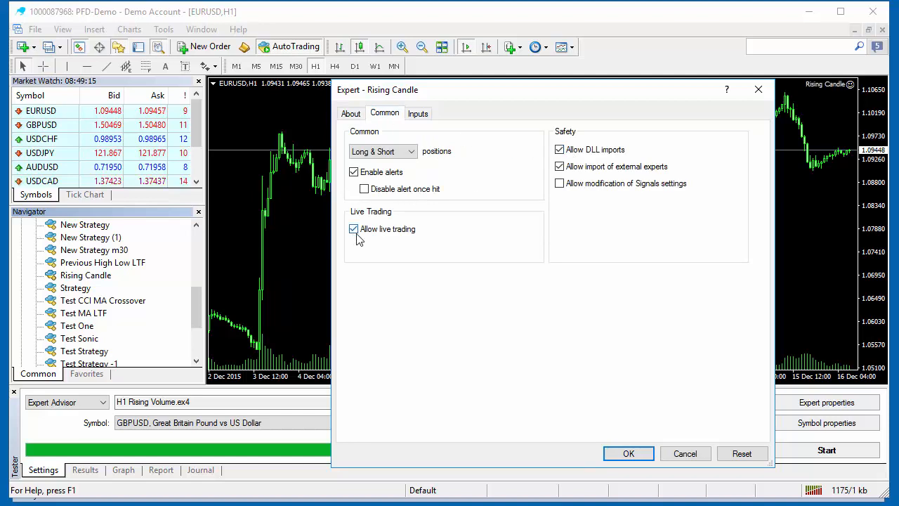
pyautogui.click(418, 114)
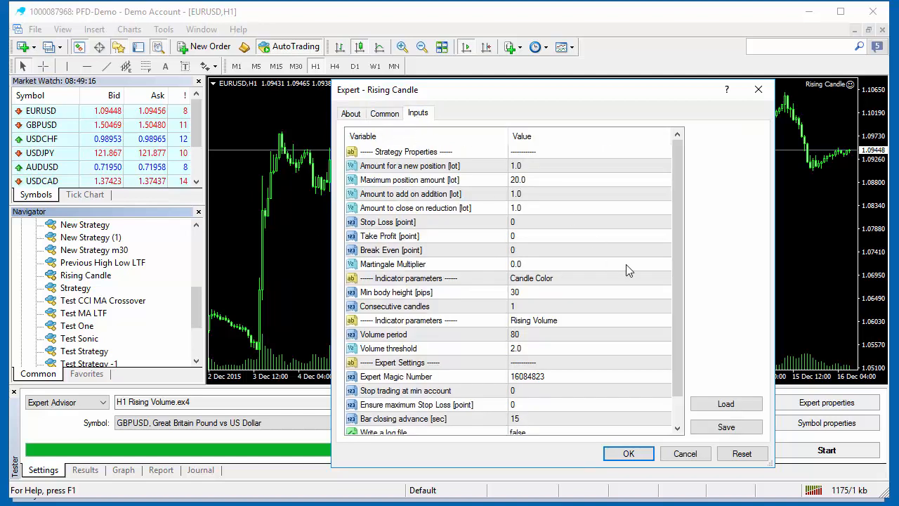
pyautogui.moveTo(609, 97); pyautogui.dragTo(602, 57)
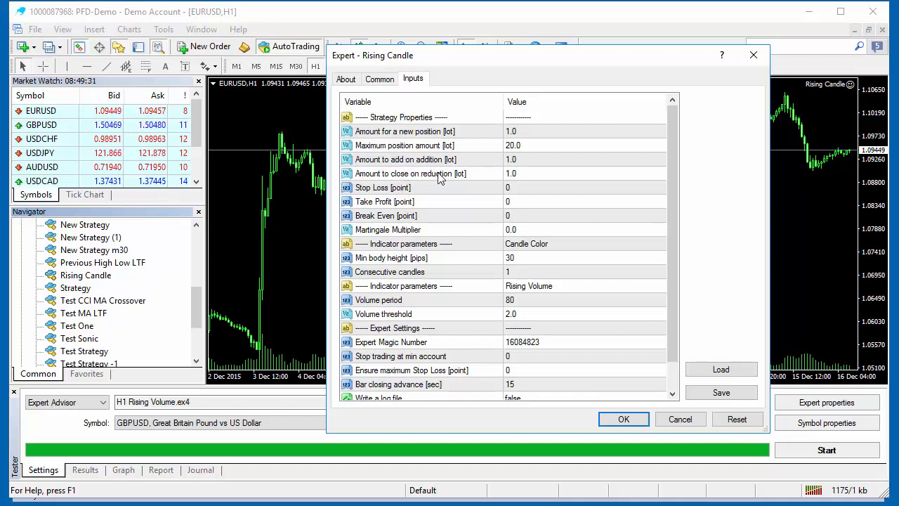
# - Try 0.01 lot as the amount for a new position, and restore it to 1 lot
pyautogui.doubleClick(520, 132)
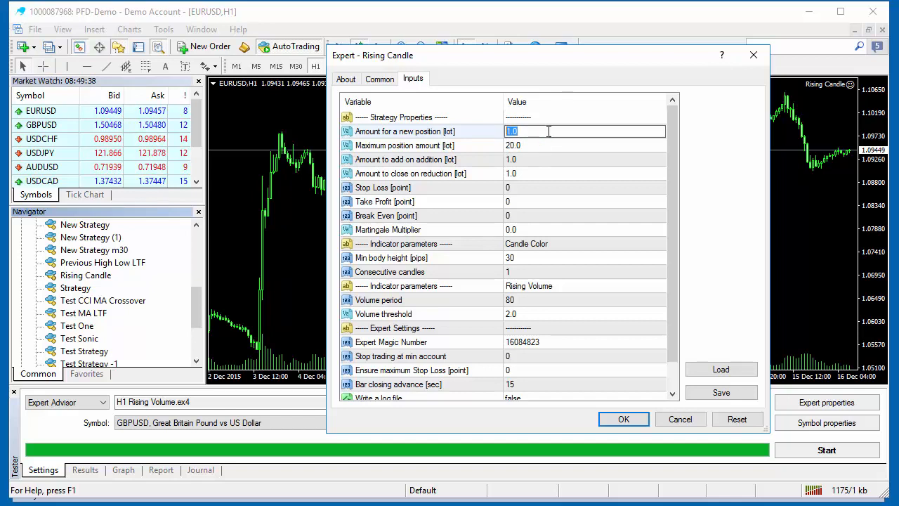
pyautogui.write('0.01')
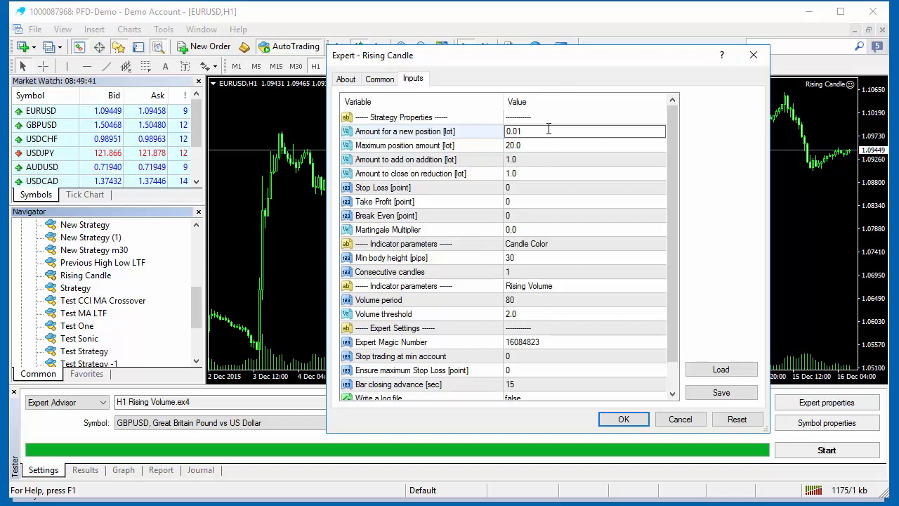
pyautogui.doubleClick(529, 131)
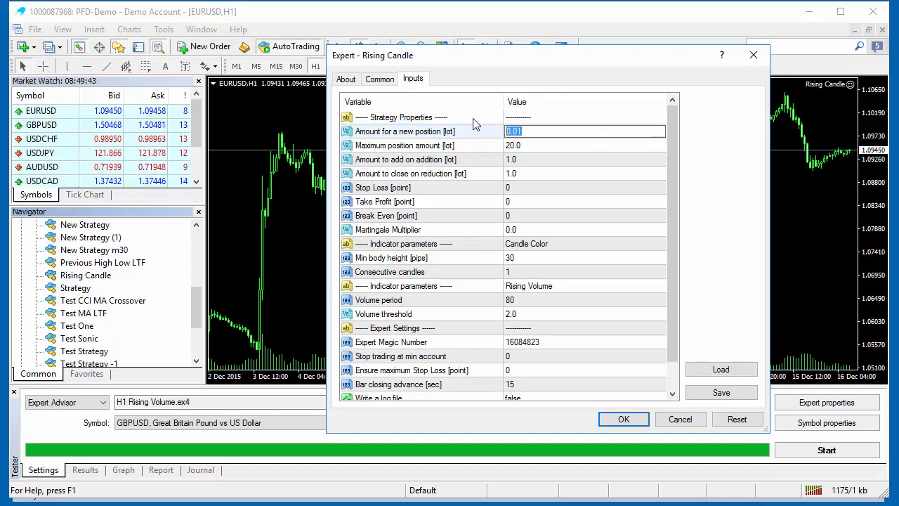
pyautogui.write('1')
pyautogui.press('Return')
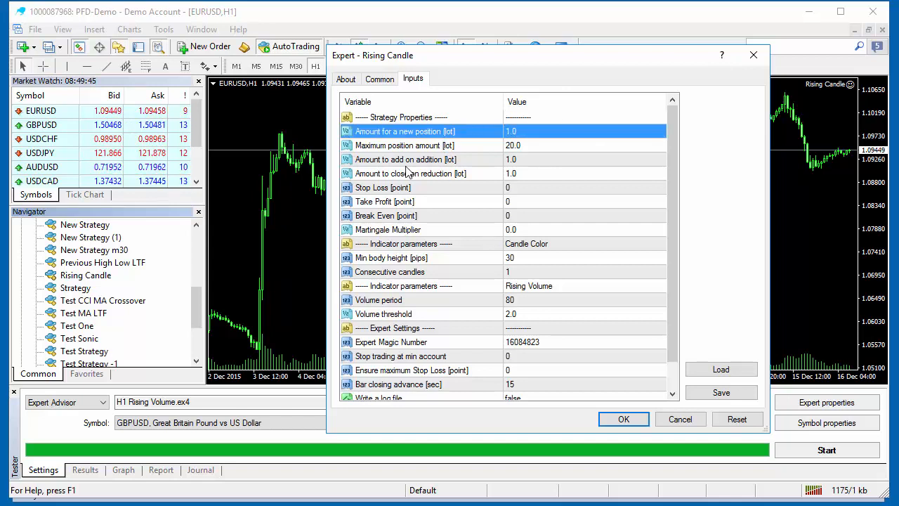
# - Examine the stop loss, Candle Color and Rising Volume parameters, and dismiss the expert's settings without attaching it
pyautogui.click(387, 192)
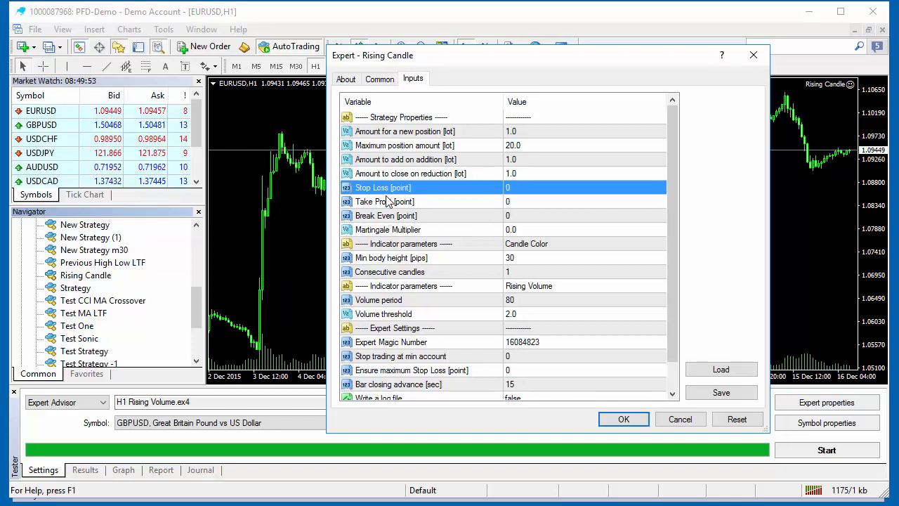
pyautogui.scroll(-1, 526, 224)
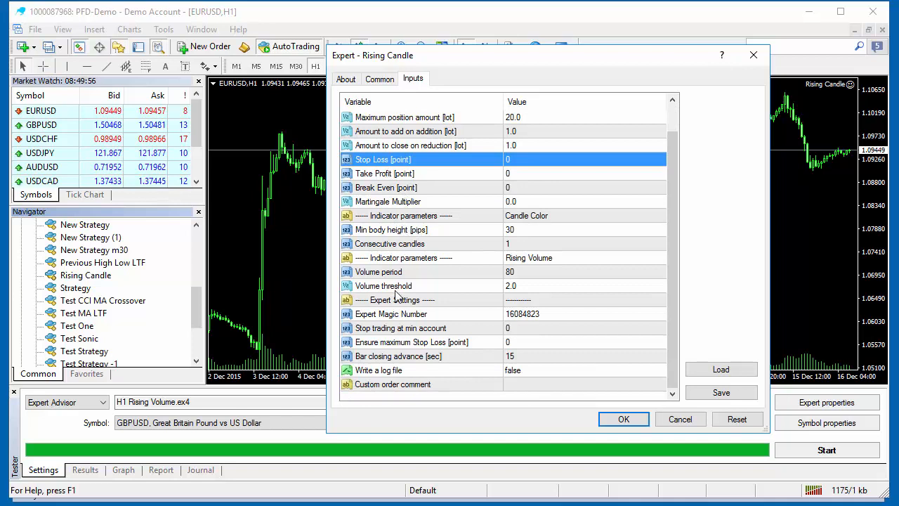
pyautogui.click(387, 230)
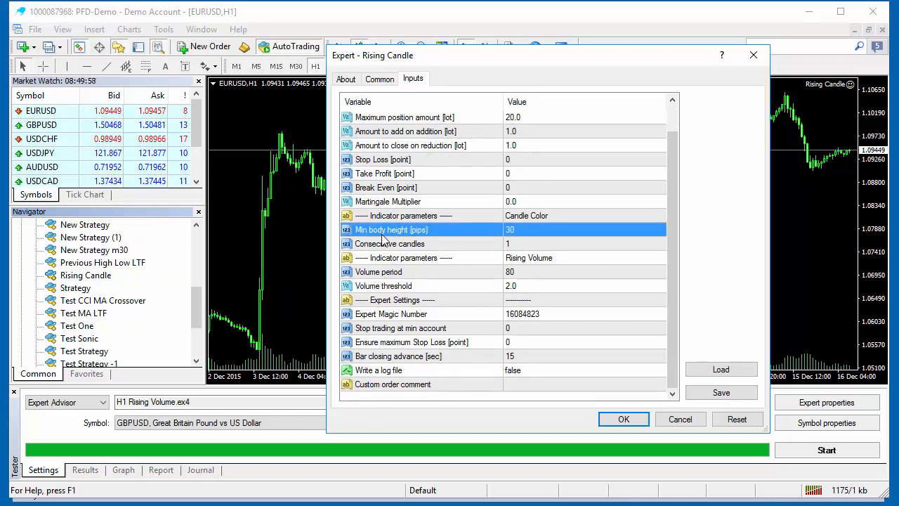
pyautogui.click(517, 230)
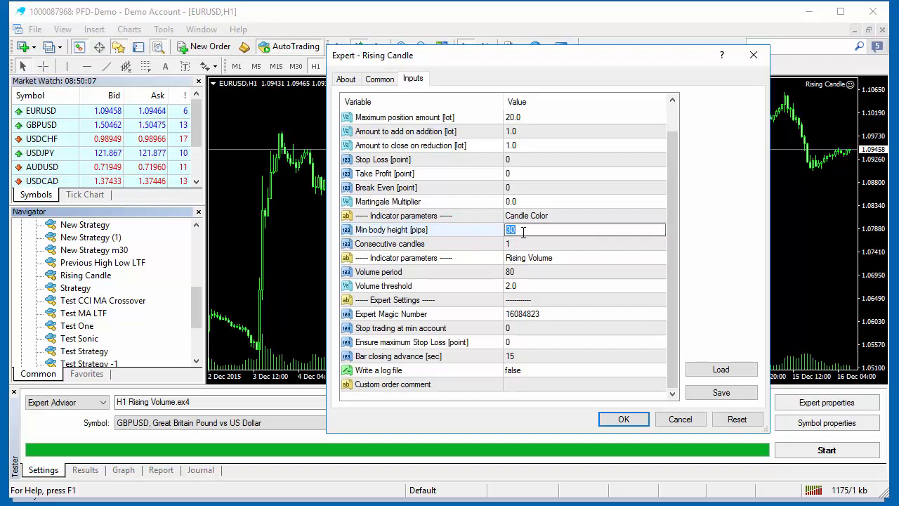
pyautogui.click(508, 274)
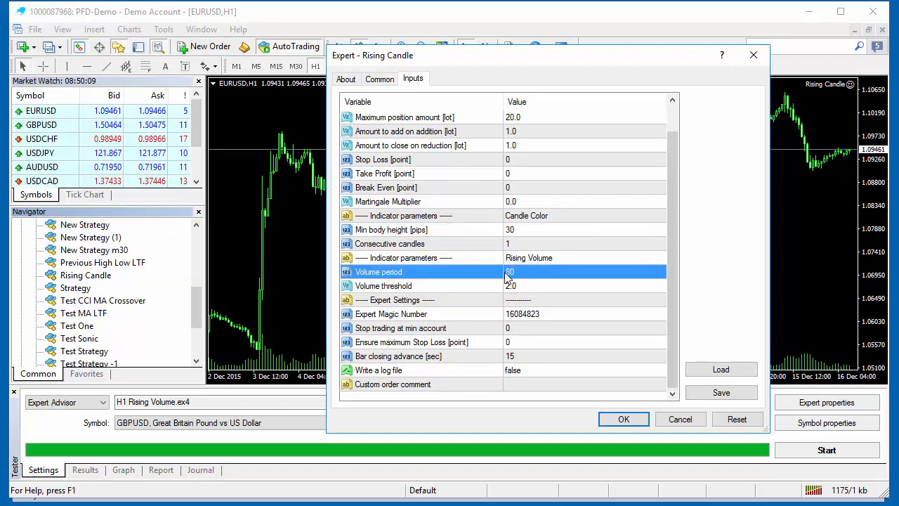
pyautogui.click(523, 288)
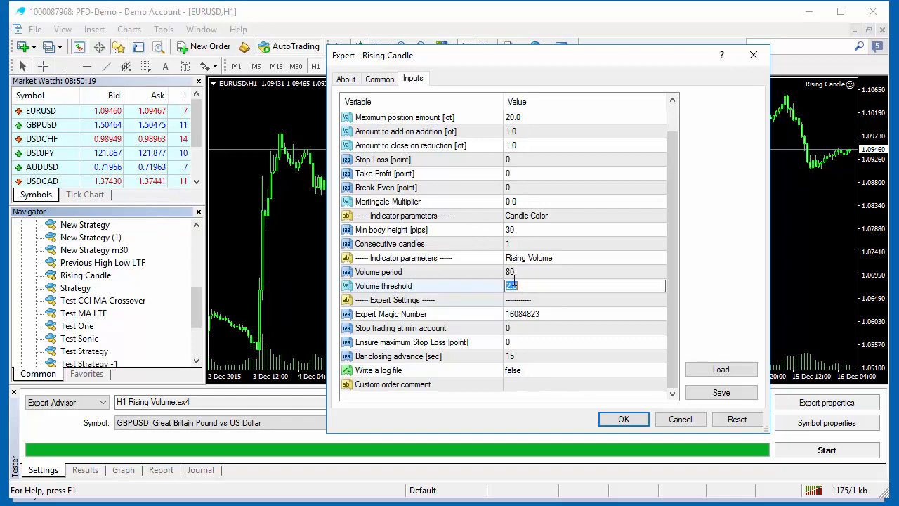
pyautogui.write('2.0')
pyautogui.click(681, 421)
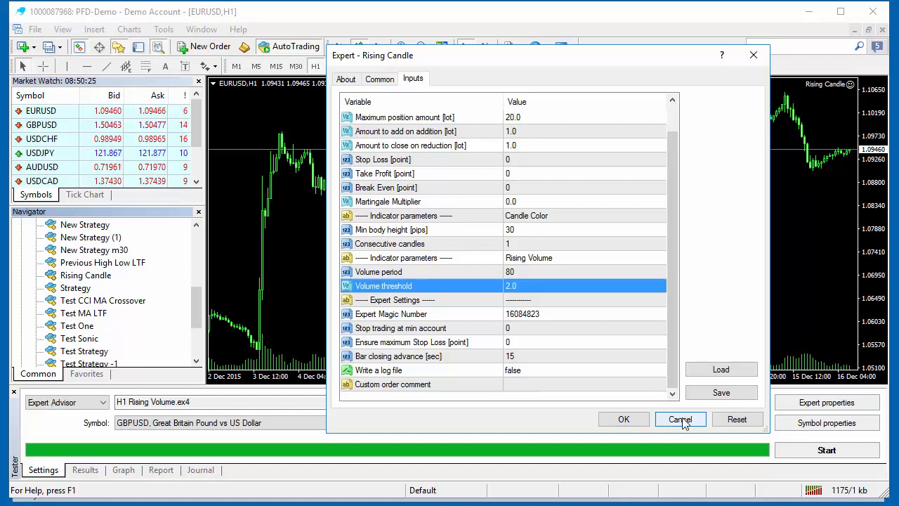
pyautogui.click(681, 420)
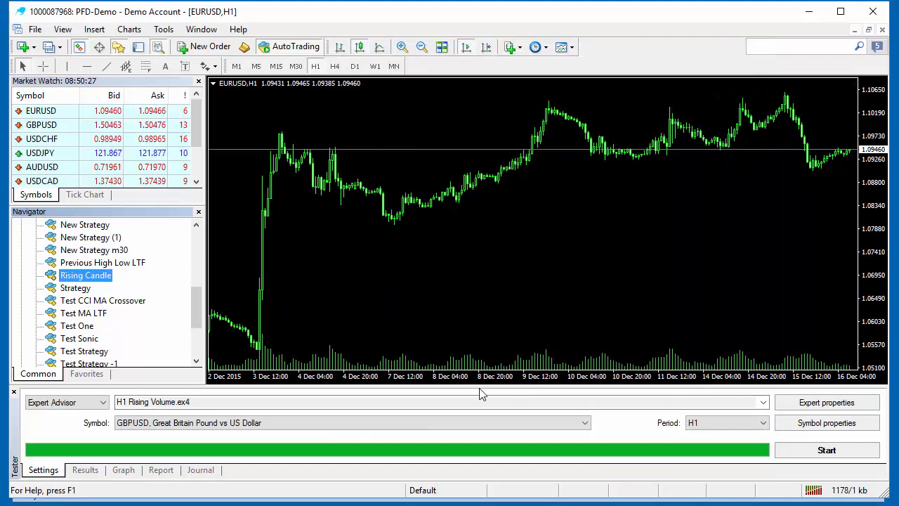
# - Enlarge the Tester and set it up with Rising Candle.ex4 as the expert advisor and EURUSD as the symbol
pyautogui.moveTo(481, 386); pyautogui.dragTo(500, 260)
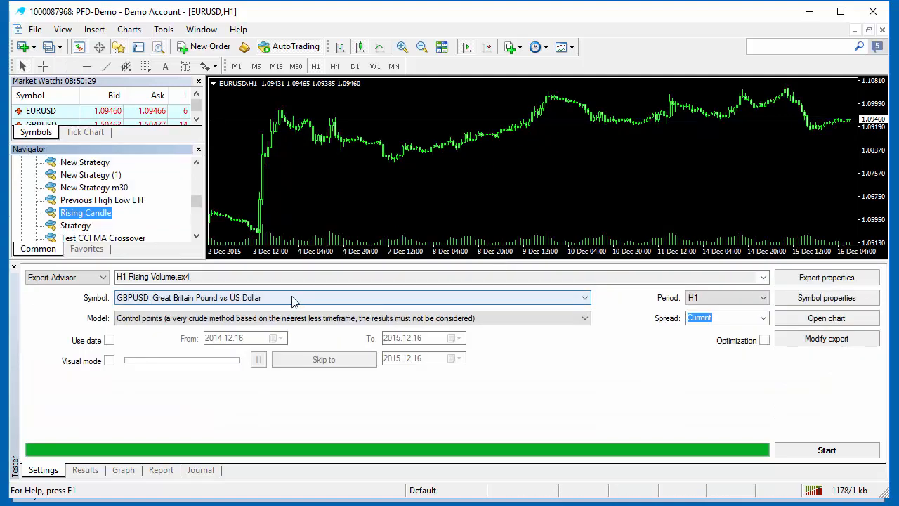
pyautogui.click(764, 277)
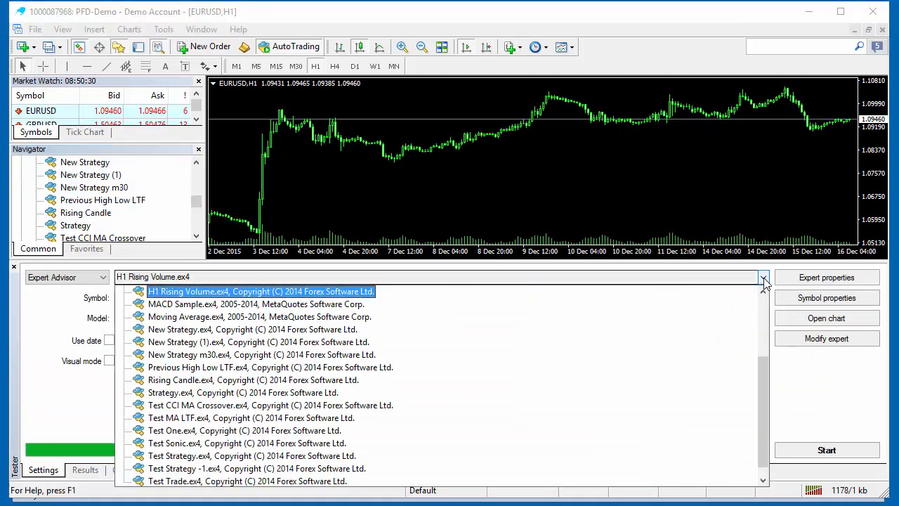
pyautogui.scroll(3, 355, 411)
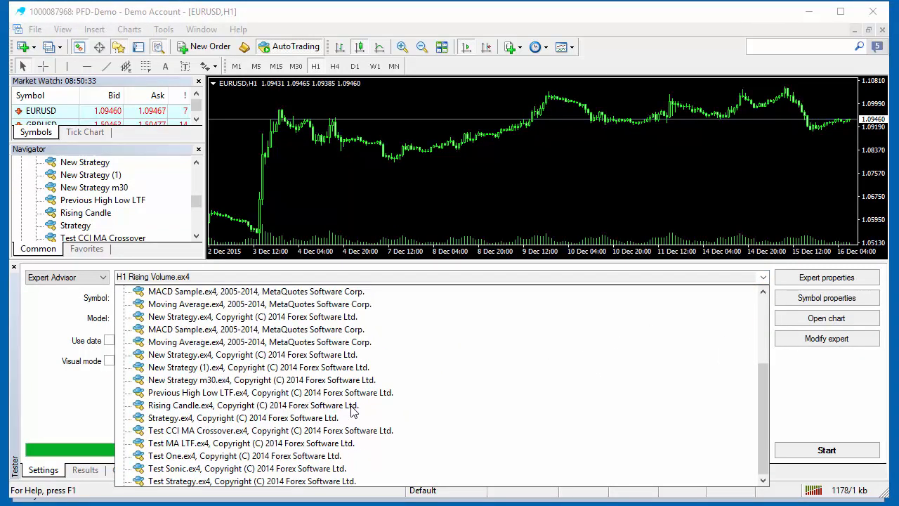
pyautogui.scroll(-1, 201, 352)
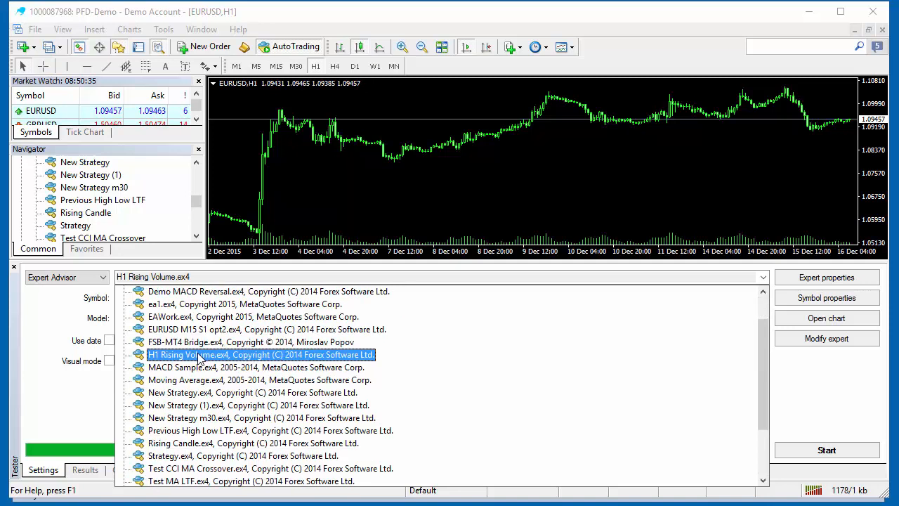
pyautogui.click(188, 444)
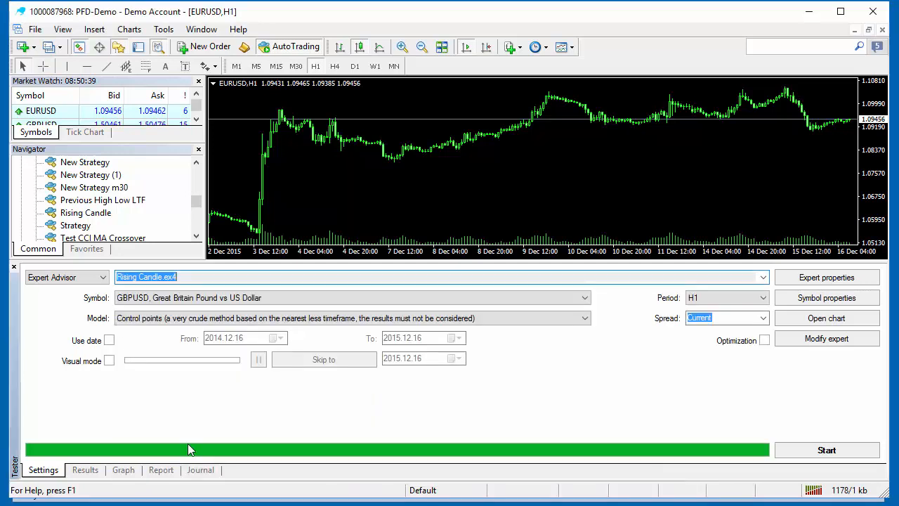
pyautogui.click(172, 299)
pyautogui.click(204, 310)
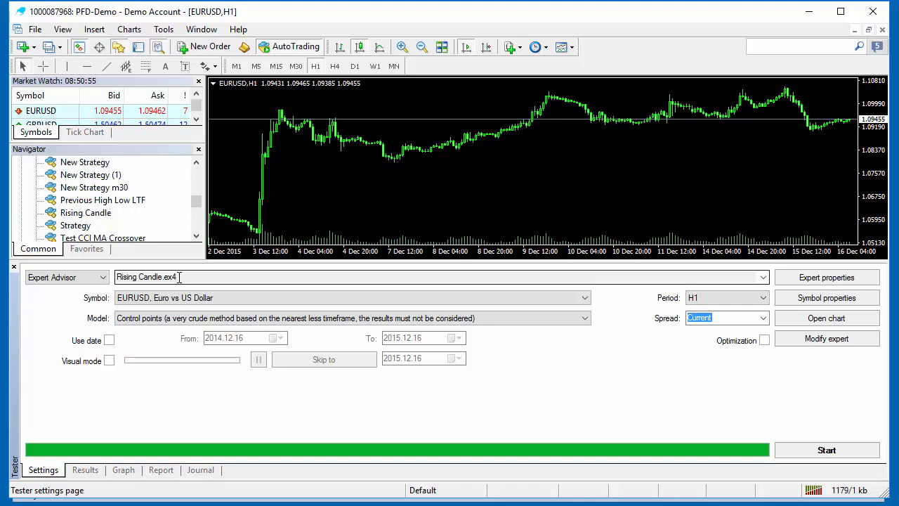
# - Review the Candle Color and Rising Volume inputs in the Tester's expert properties and leave without saving
pyautogui.click(847, 283)
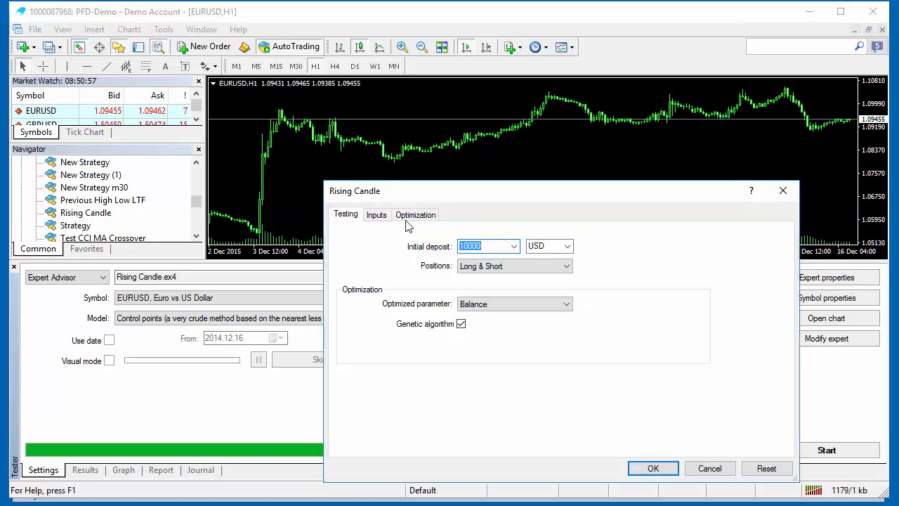
pyautogui.click(377, 214)
pyautogui.scroll(-1, 409, 380)
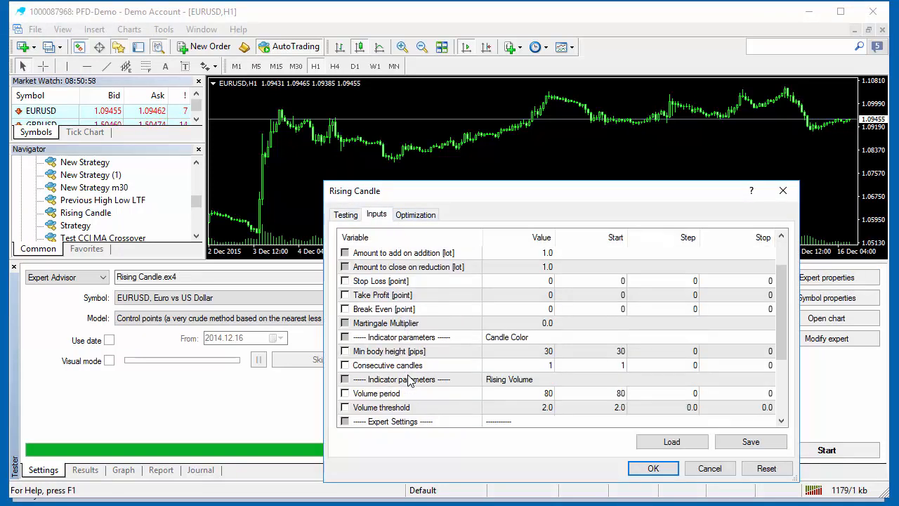
pyautogui.scroll(-1, 409, 379)
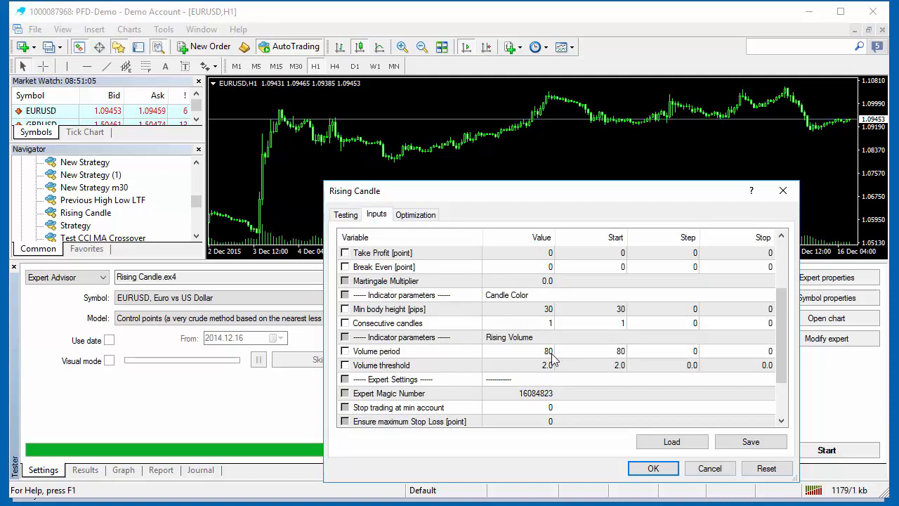
pyautogui.click(711, 469)
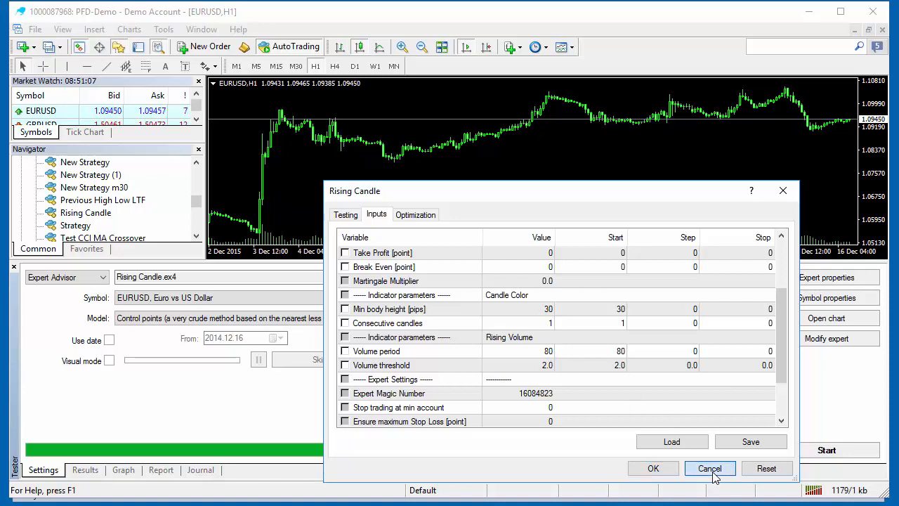
# - Run the Rising Candle backtest with the date restriction off, and view its results and balance graph
pyautogui.click(109, 340)
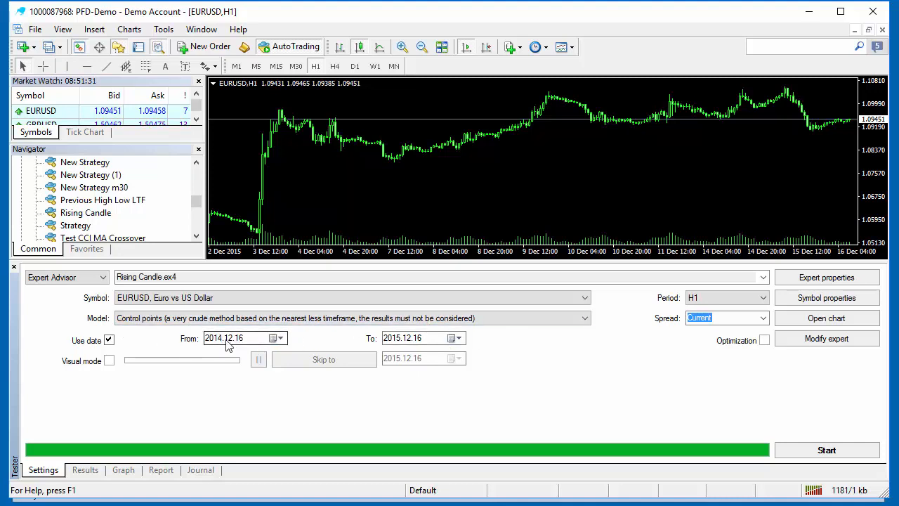
pyautogui.click(109, 340)
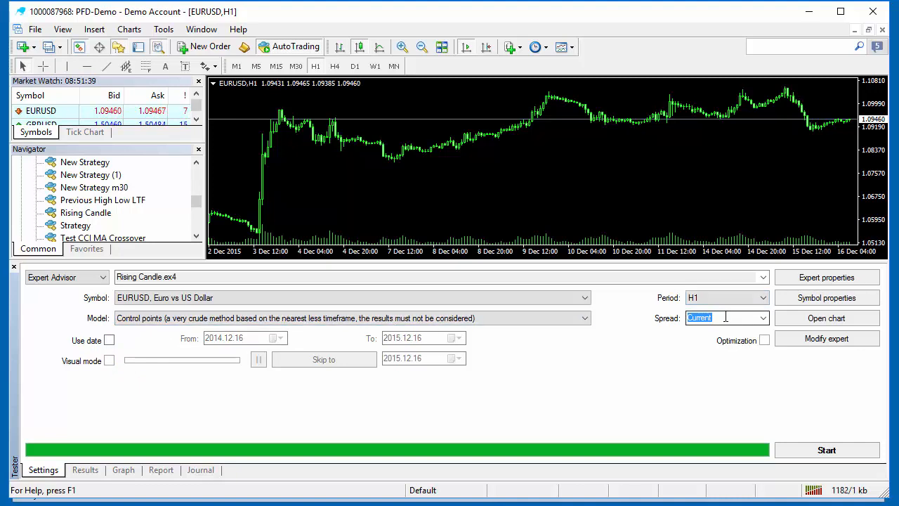
pyautogui.click(815, 455)
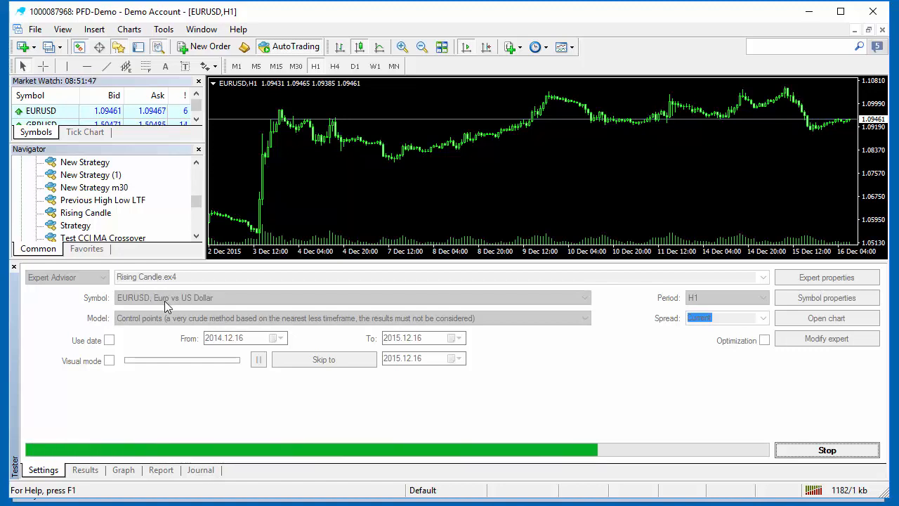
pyautogui.click(90, 475)
pyautogui.click(122, 473)
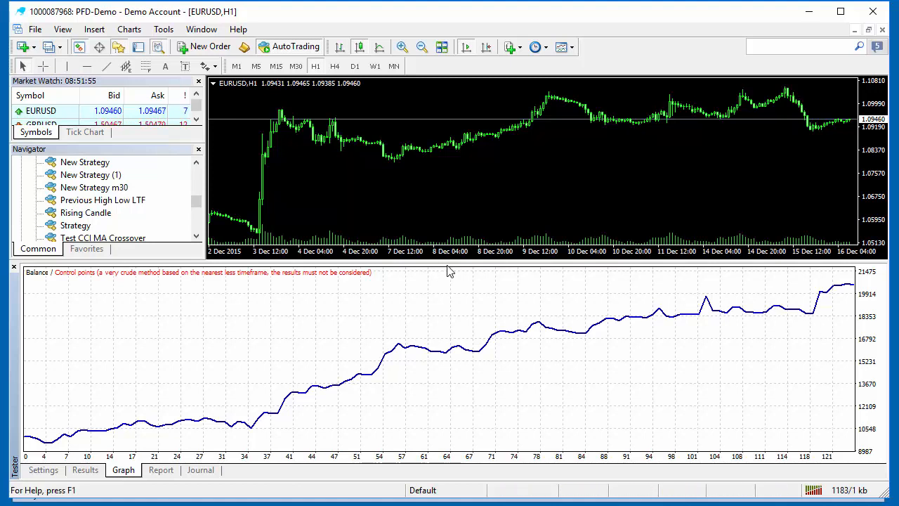
# - Shrink the Tester and attach the Rising Candle expert advisor to the EURUSD H1 chart with its default inputs
pyautogui.moveTo(446, 270); pyautogui.dragTo(455, 332)
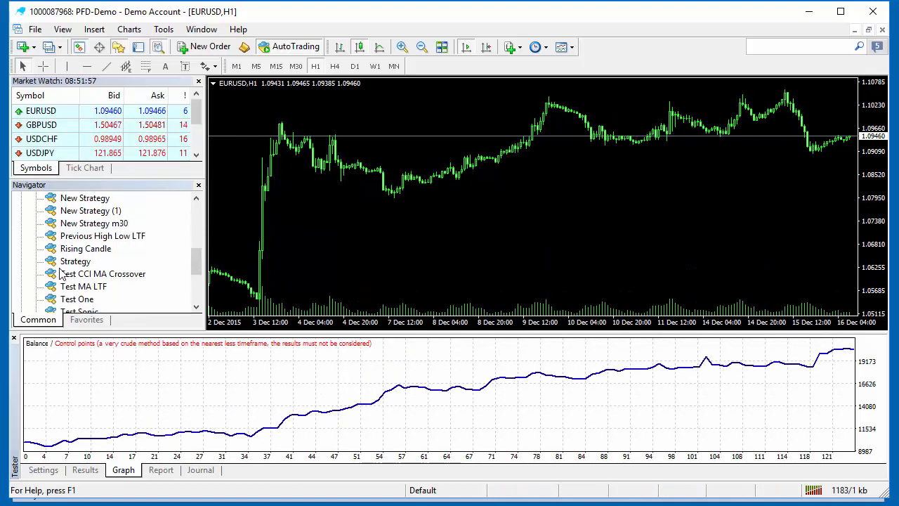
pyautogui.moveTo(84, 249); pyautogui.dragTo(656, 165)
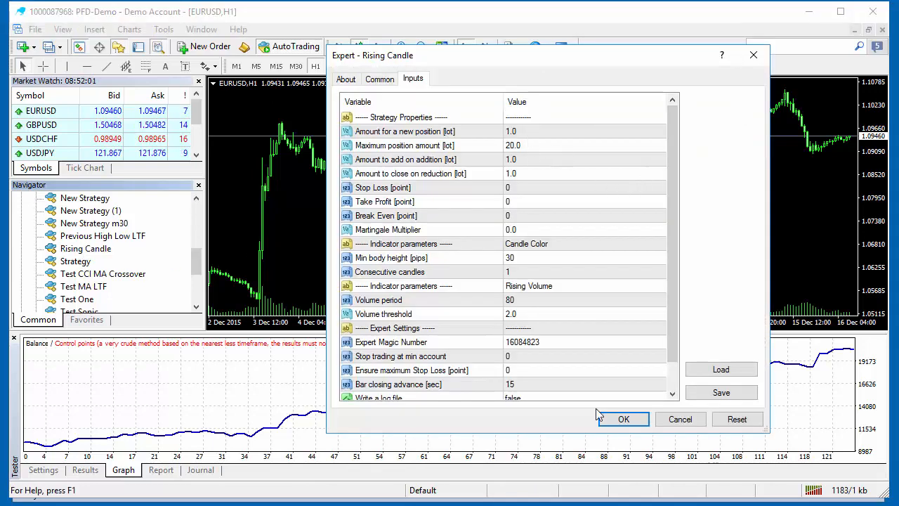
pyautogui.click(623, 419)
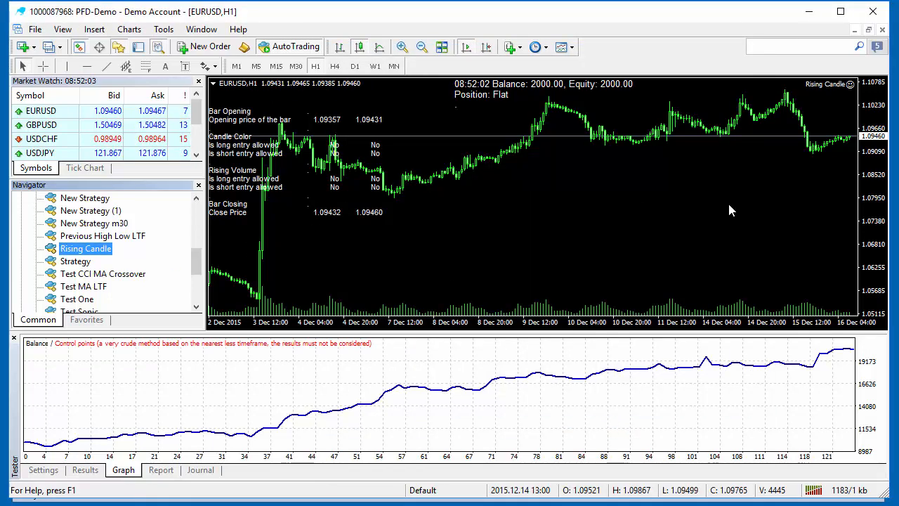
pyautogui.click(800, 195)
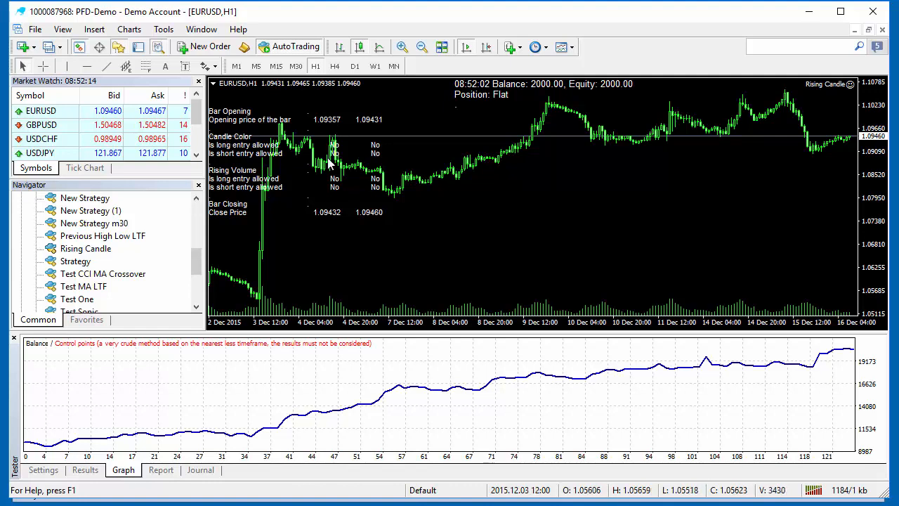
pyautogui.hscroll(-5, 431, 174)
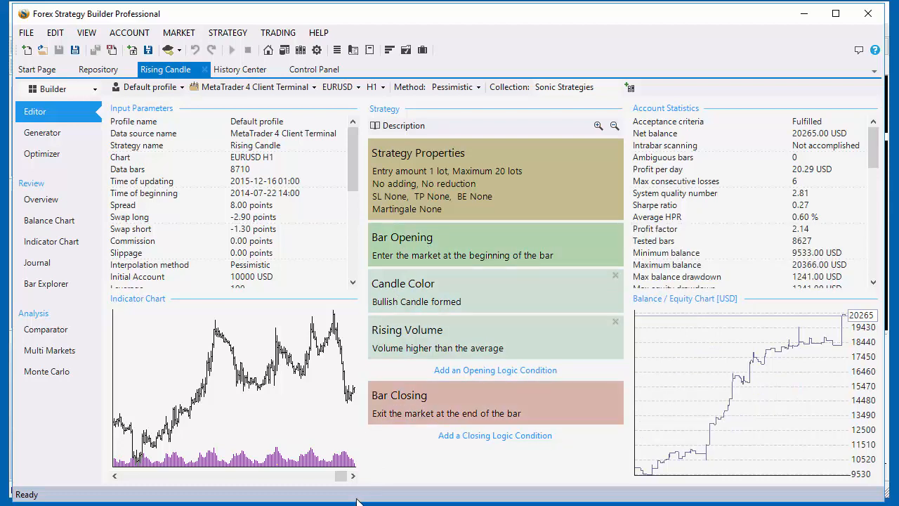
# - Review the available closing point indicators for Bar Closing, the account statistics and the input parameters of Rising Candle
pyautogui.click(417, 402)
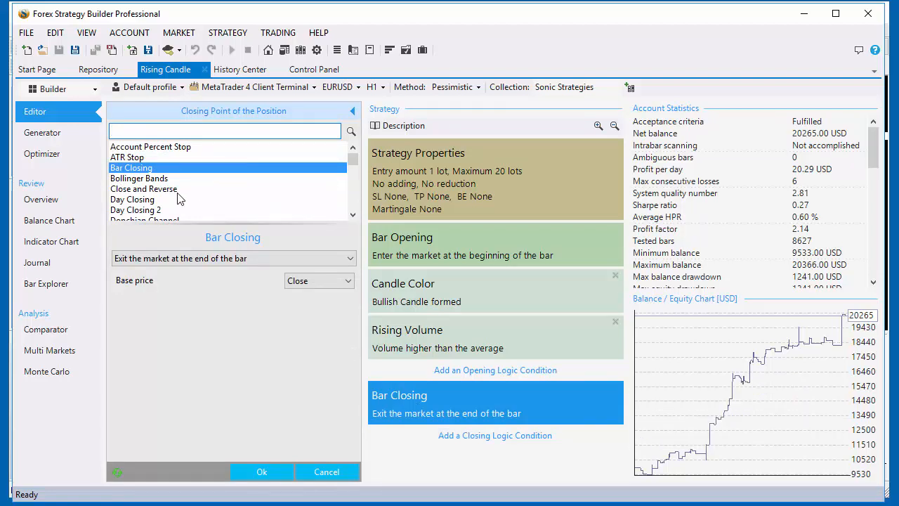
pyautogui.scroll(-1, 188, 199)
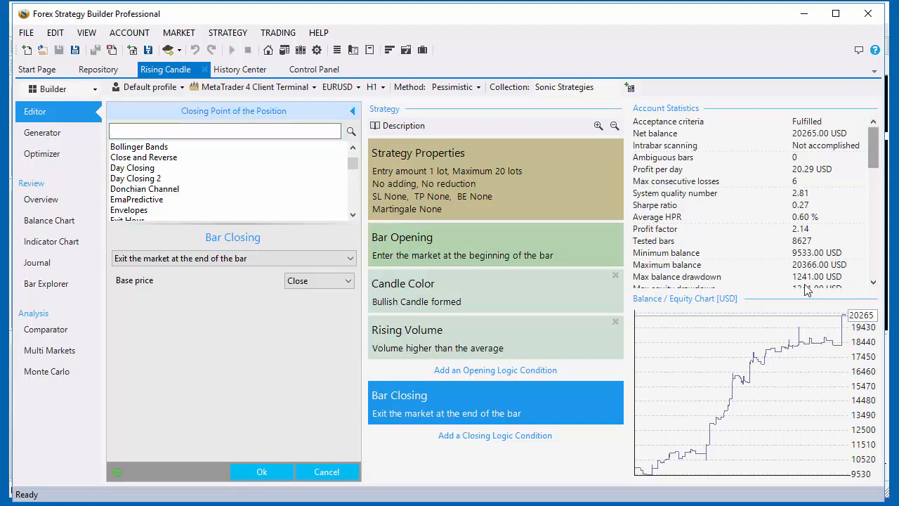
pyautogui.moveTo(877, 149); pyautogui.dragTo(869, 188)
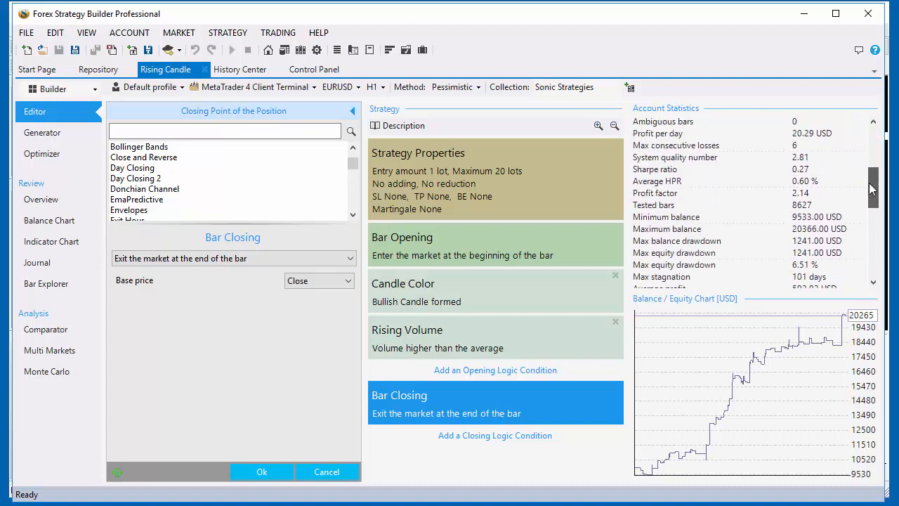
pyautogui.scroll(-1, 836, 253)
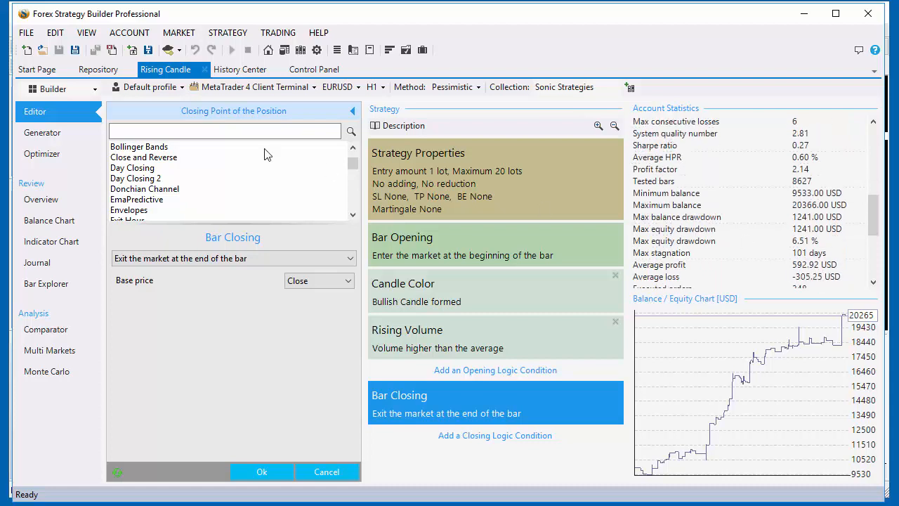
pyautogui.click(352, 113)
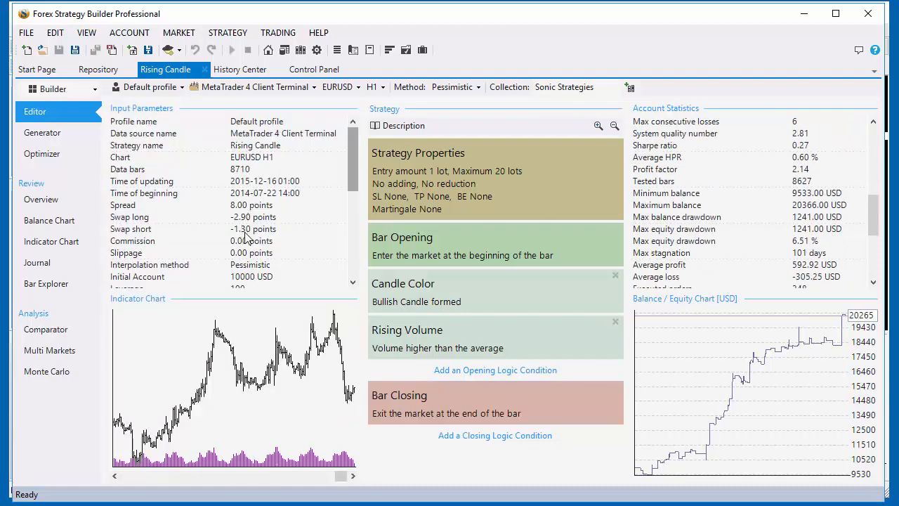
pyautogui.scroll(-1, 246, 238)
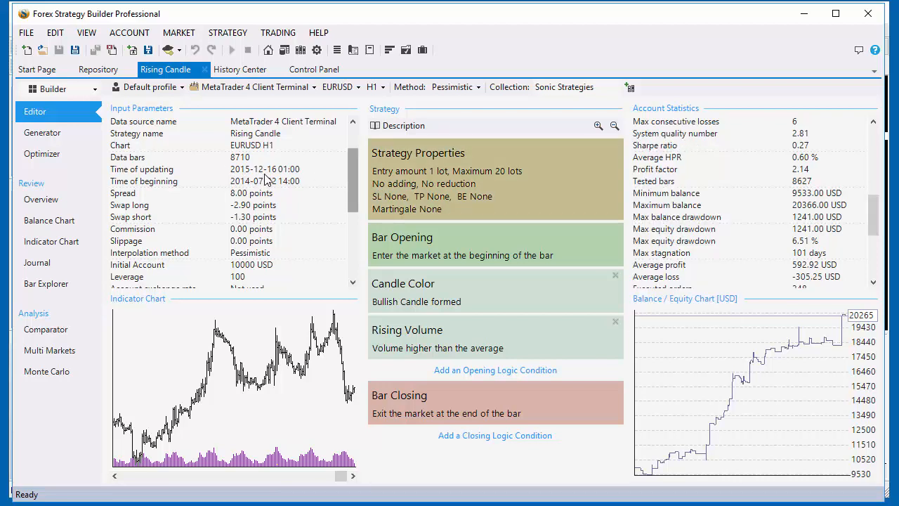
# - Replace the Bar Closing exit with Day Closing at the Close base price and accept it
pyautogui.click(417, 409)
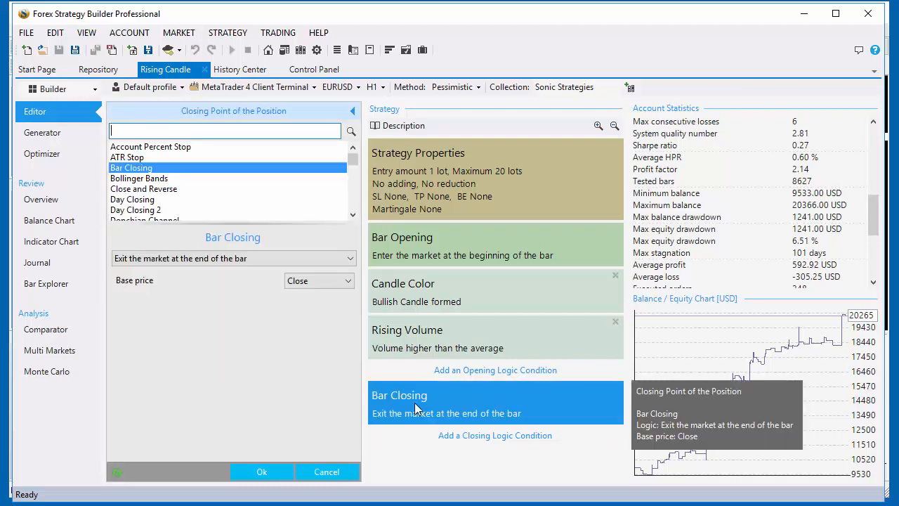
pyautogui.click(138, 201)
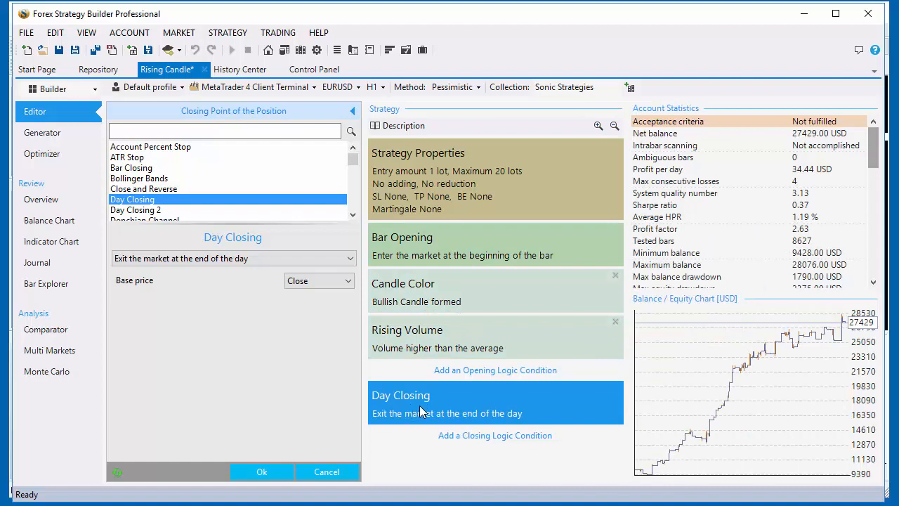
pyautogui.click(272, 472)
# - Examine the Day Closing trades on the full indicator chart, from the latest bars back to the August 2014 bars
pyautogui.click(282, 433)
pyautogui.scroll(-3, 513, 412)
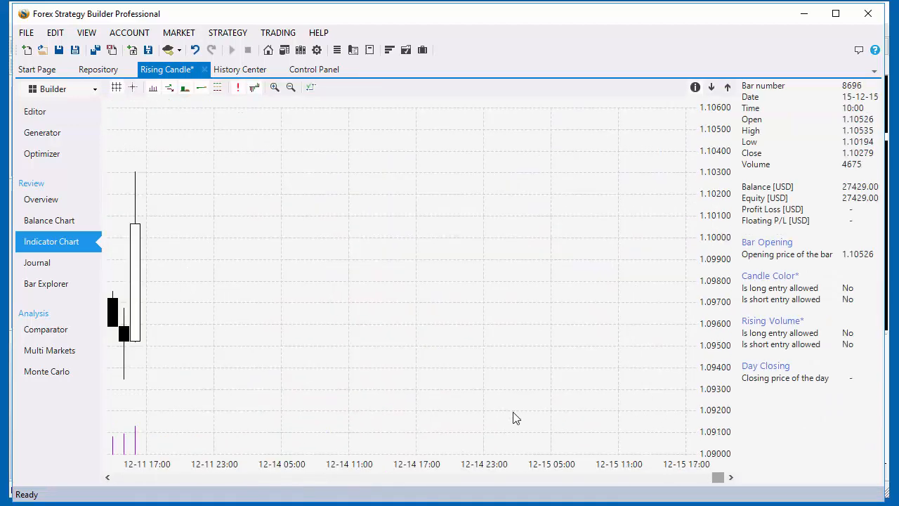
pyautogui.scroll(-11, 509, 412)
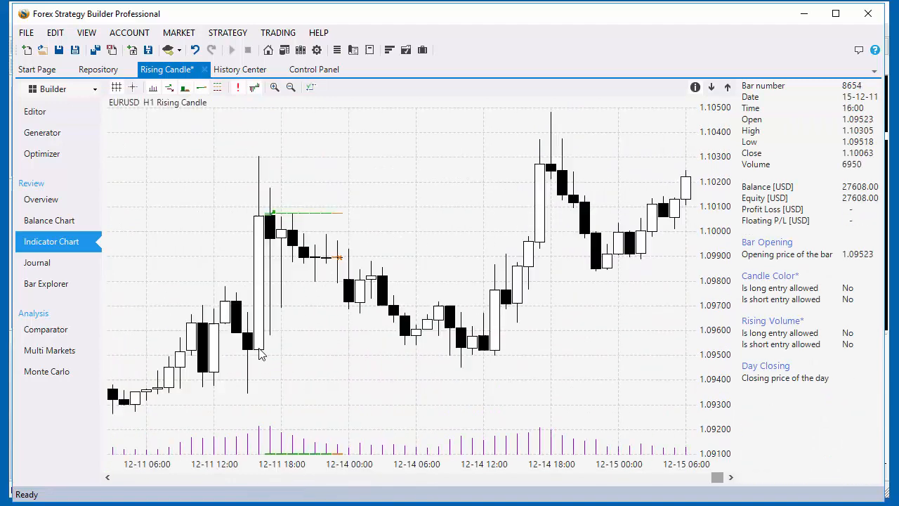
pyautogui.scroll(-3, 279, 344)
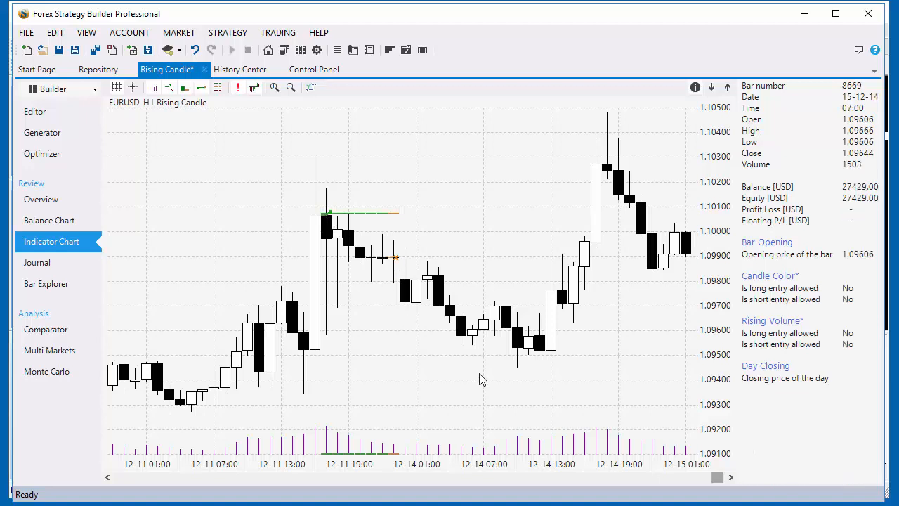
pyautogui.scroll(3, 482, 378)
pyautogui.moveTo(717, 477); pyautogui.dragTo(223, 477)
pyautogui.moveTo(189, 453); pyautogui.dragTo(138, 444)
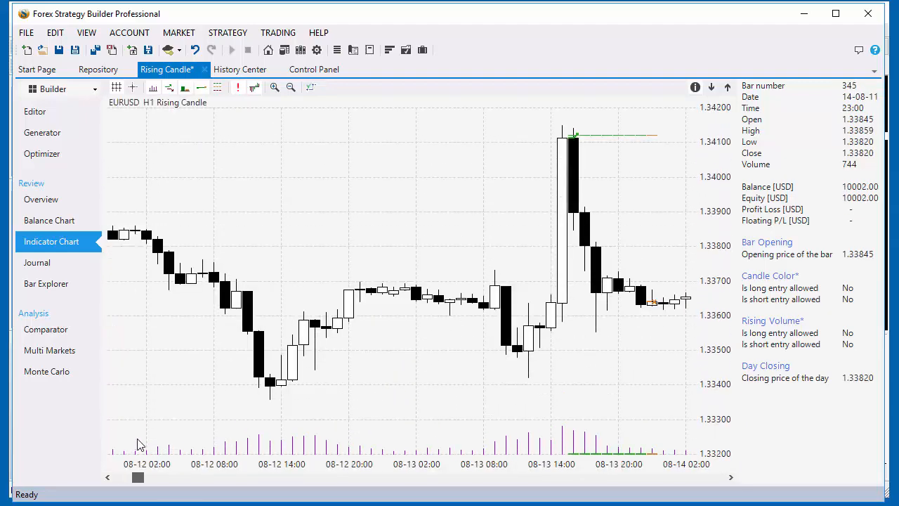
# - Return to the strategy editor and compare the Bar Closing and Day Closing exits, ending on Day Closing
pyautogui.click(33, 111)
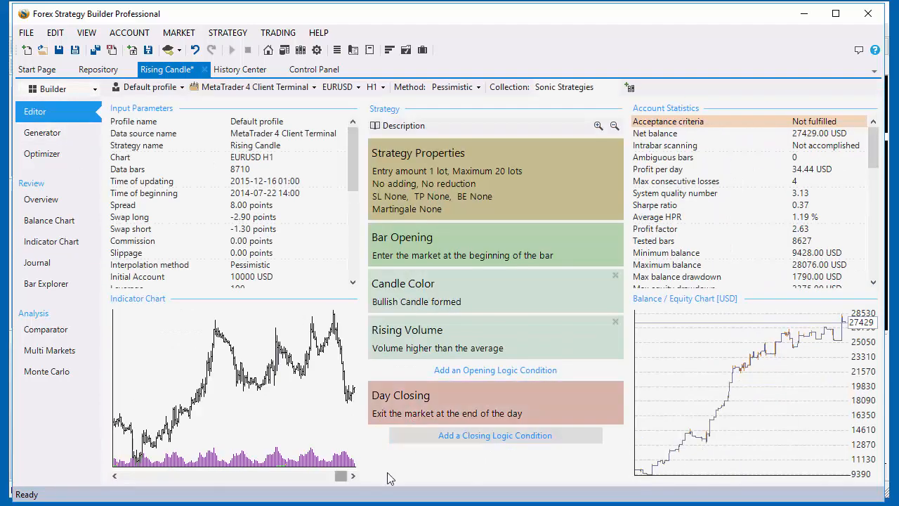
pyautogui.click(395, 410)
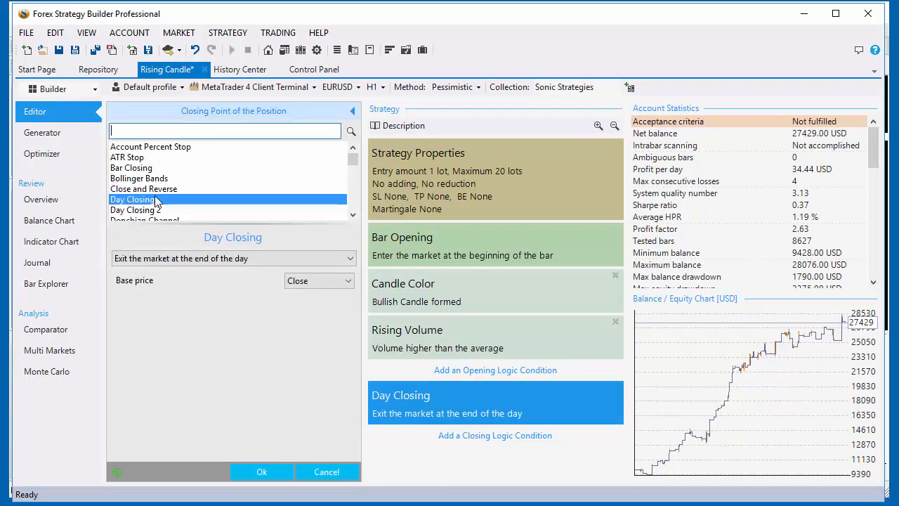
pyautogui.click(141, 168)
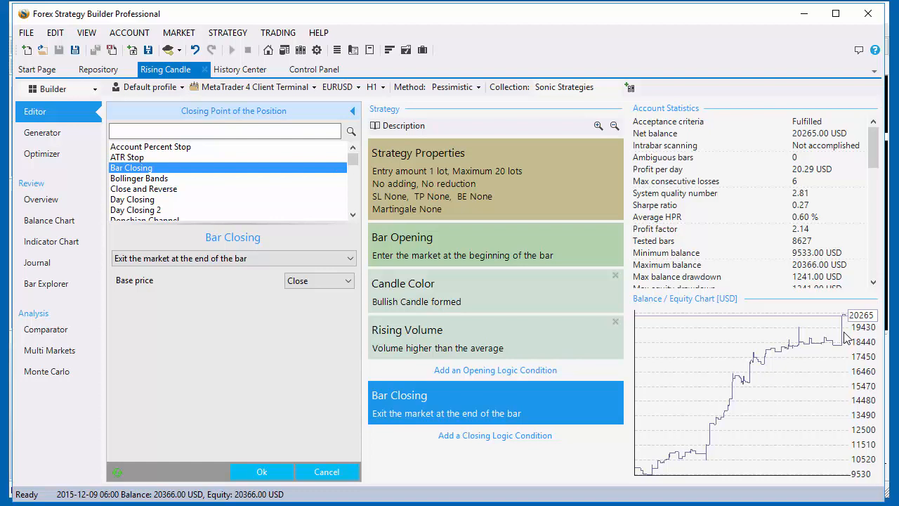
pyautogui.click(148, 210)
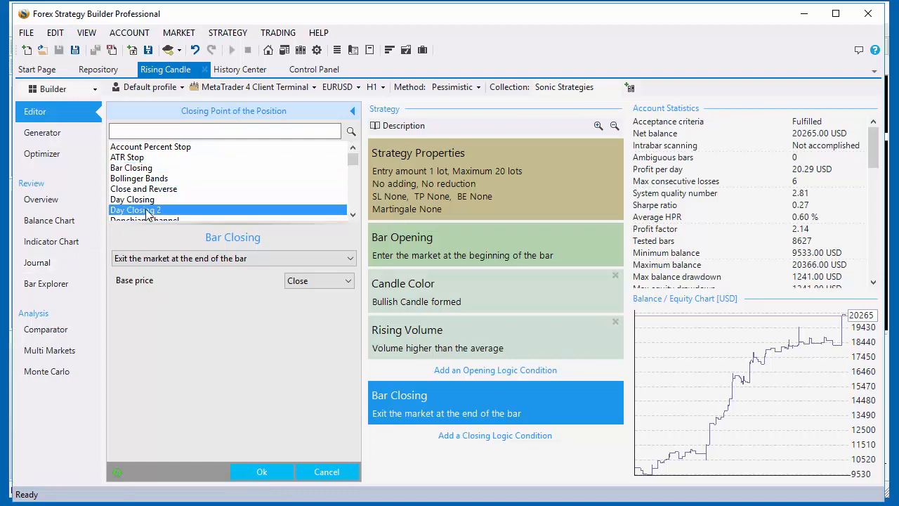
pyautogui.click(149, 201)
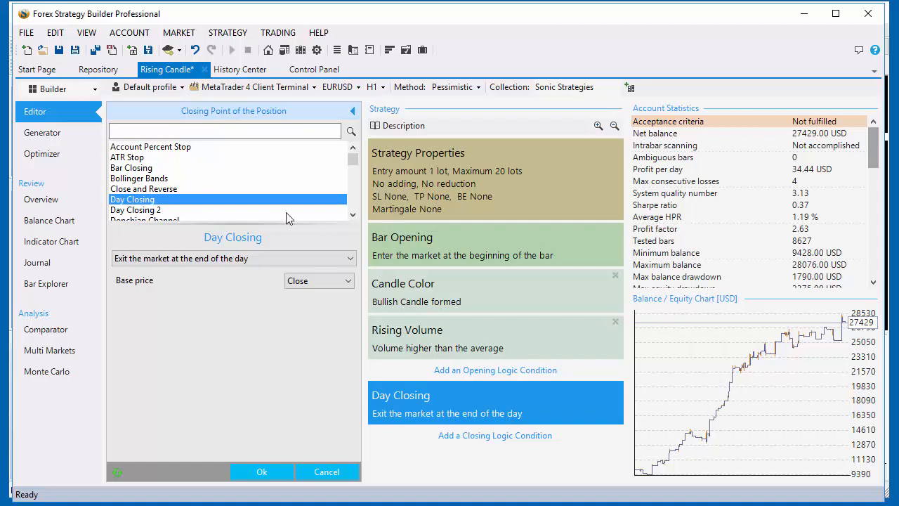
# - Try Day Closing 2 as the closing point, check its day and Friday close times, and discard the change
pyautogui.click(353, 215)
pyautogui.click(353, 215)
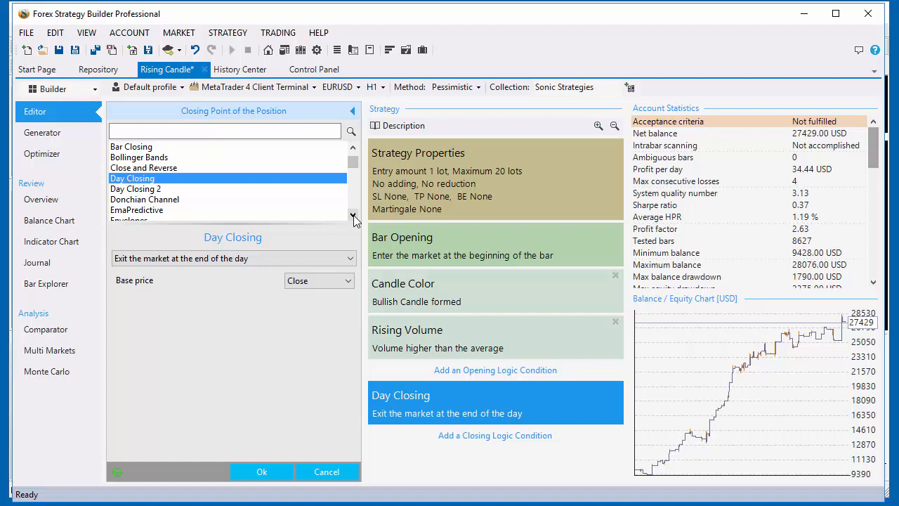
pyautogui.click(130, 190)
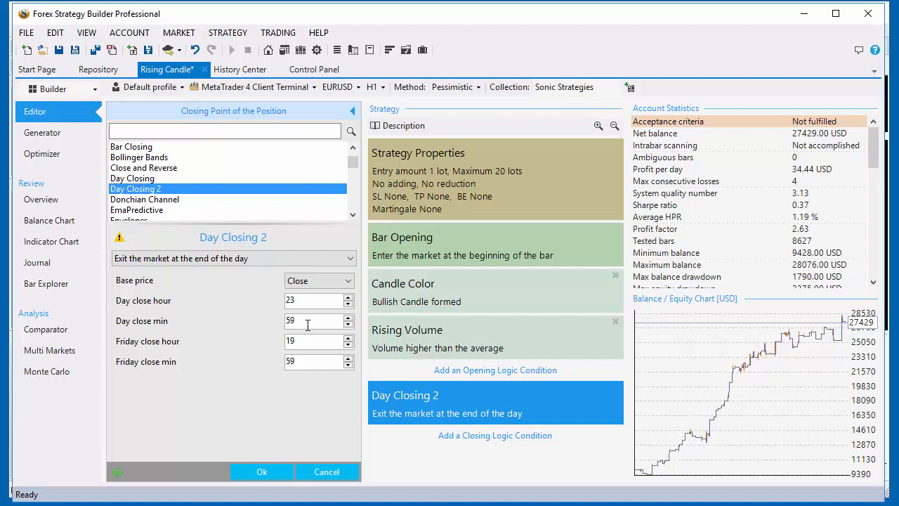
pyautogui.click(322, 321)
pyautogui.click(344, 472)
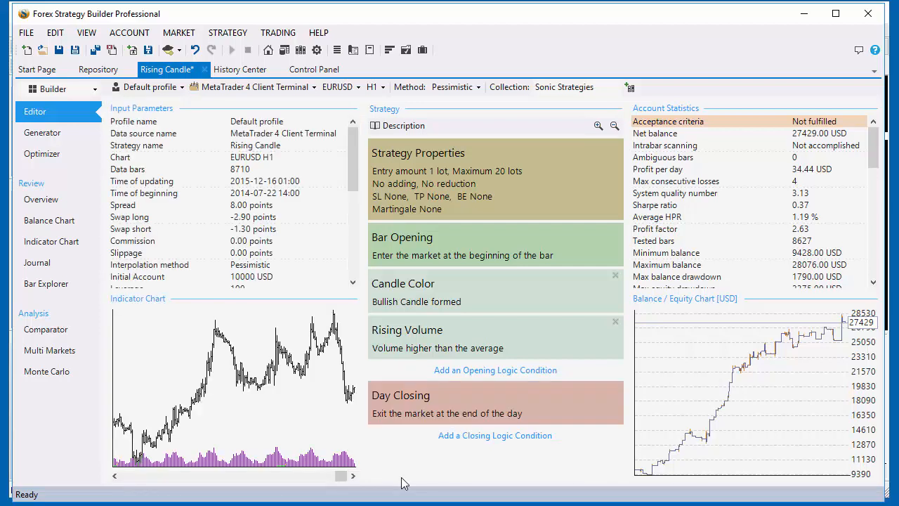
# - Try Trailing Stop as the closing point with a trailing stop value of 1000 points
pyautogui.click(391, 407)
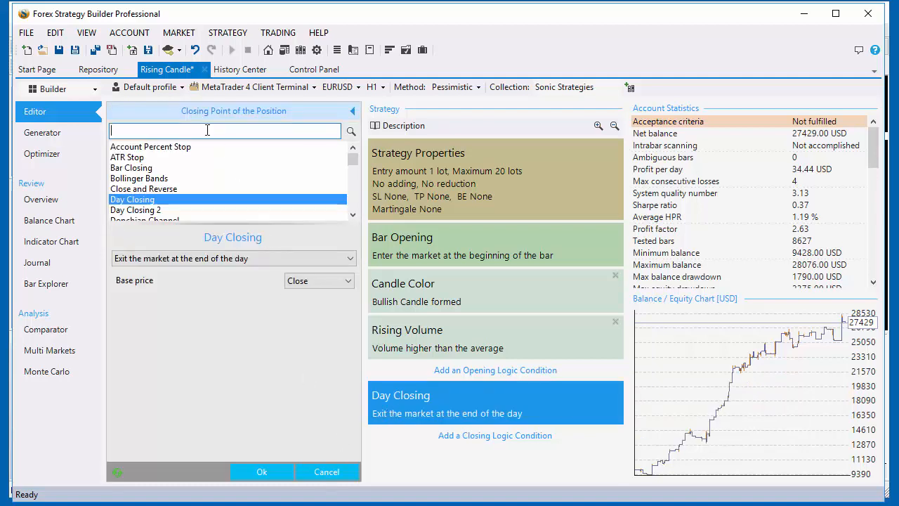
pyautogui.write('tr')
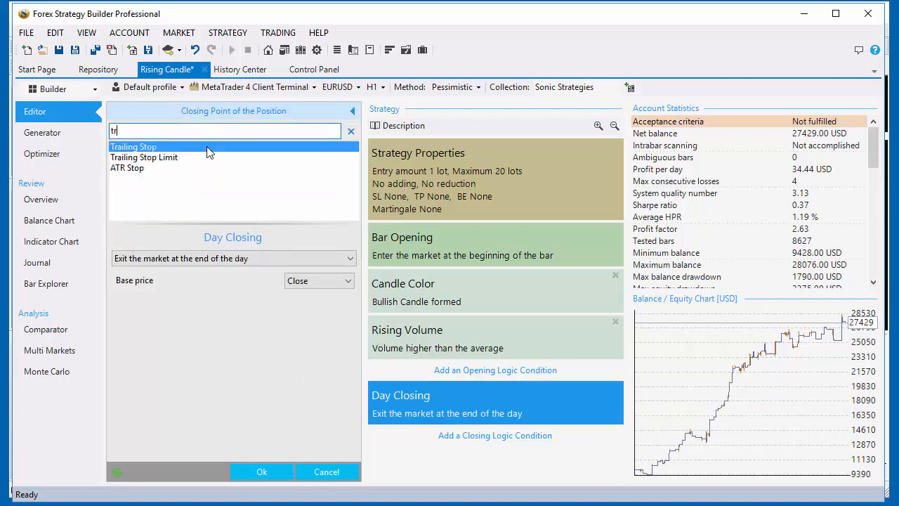
pyautogui.click(150, 147)
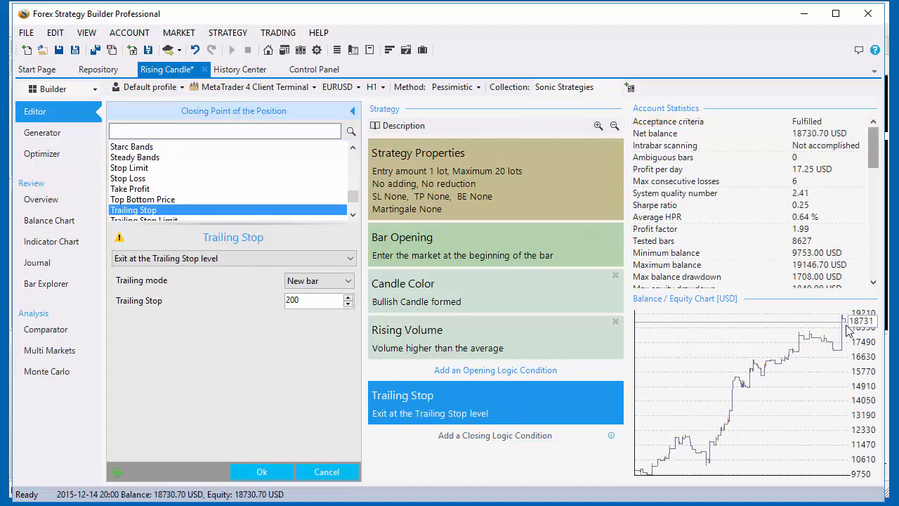
pyautogui.moveTo(309, 301); pyautogui.dragTo(203, 301)
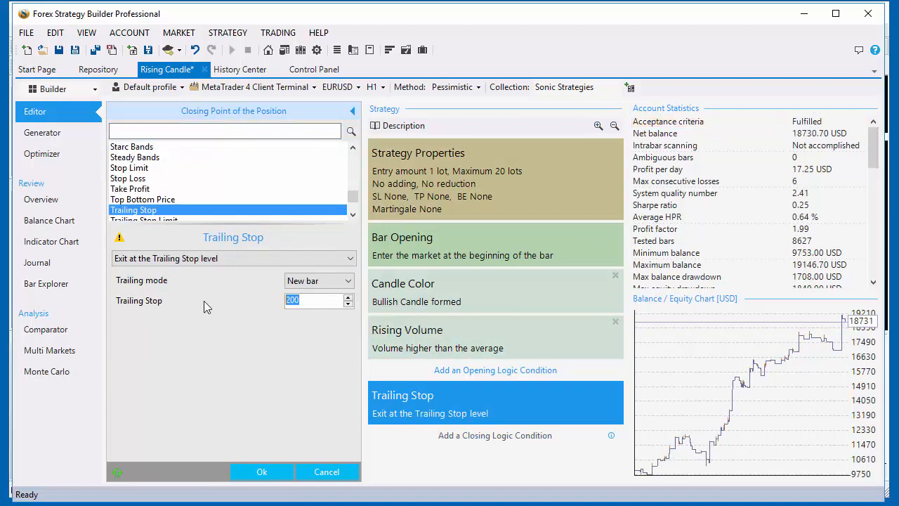
pyautogui.write('1000')
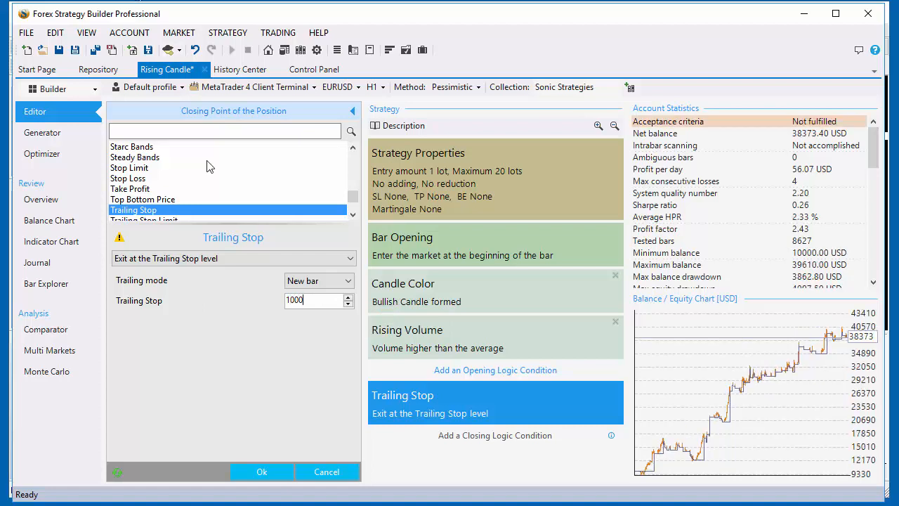
# - Switch the closing point from Trailing Stop back to Bar Closing and accept it
pyautogui.moveTo(311, 303); pyautogui.dragTo(286, 303)
pyautogui.click(305, 302)
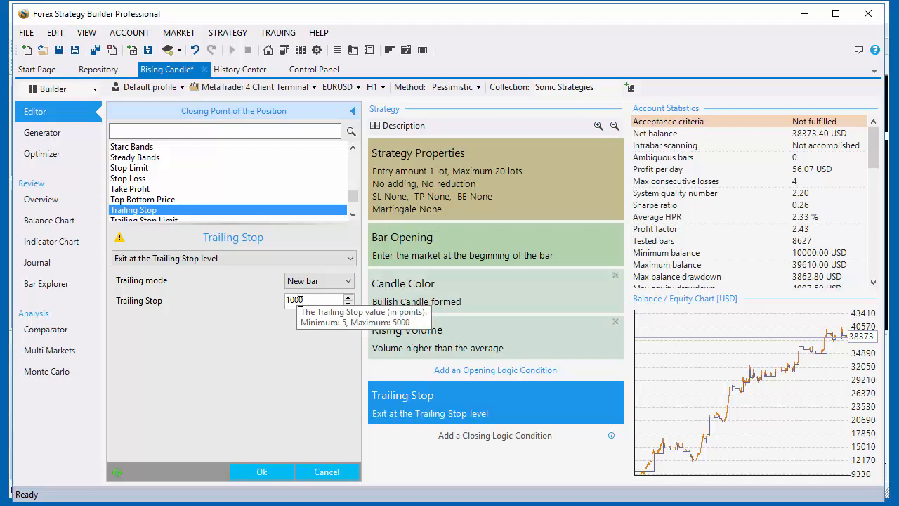
pyautogui.moveTo(298, 300); pyautogui.dragTo(277, 302)
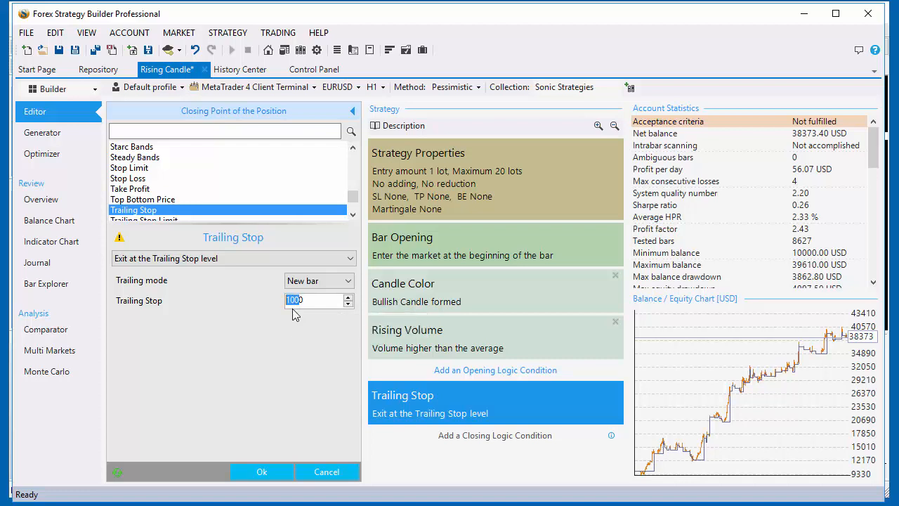
pyautogui.click(307, 304)
pyautogui.moveTo(304, 300); pyautogui.dragTo(283, 304)
pyautogui.scroll(15, 210, 183)
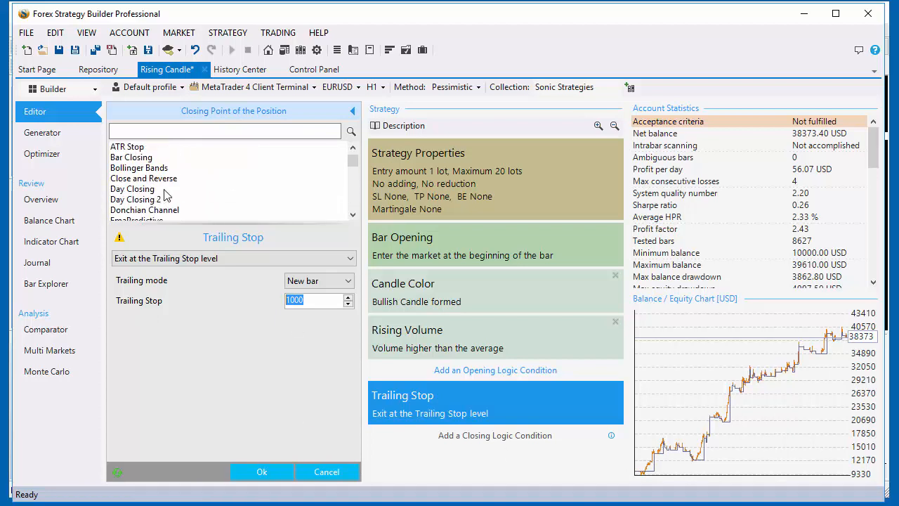
pyautogui.click(144, 159)
pyautogui.click(260, 472)
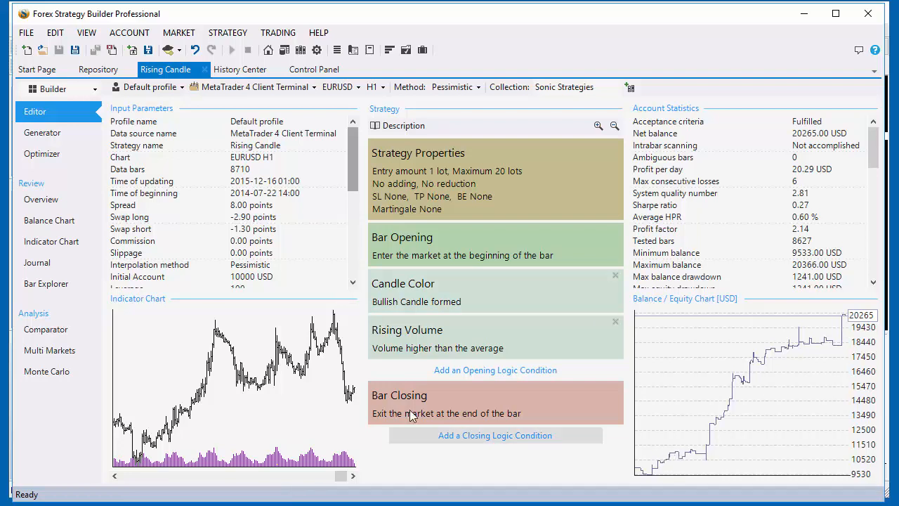
# - Run a Monte Carlo analysis of Rising Candle with the market variation and execution problem simulations enabled, and review its test options
pyautogui.click(60, 375)
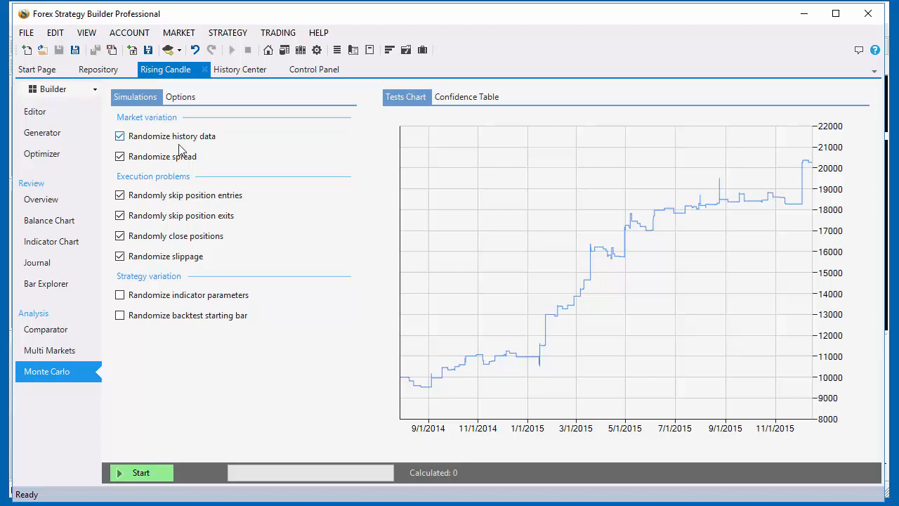
pyautogui.click(121, 141)
pyautogui.click(182, 99)
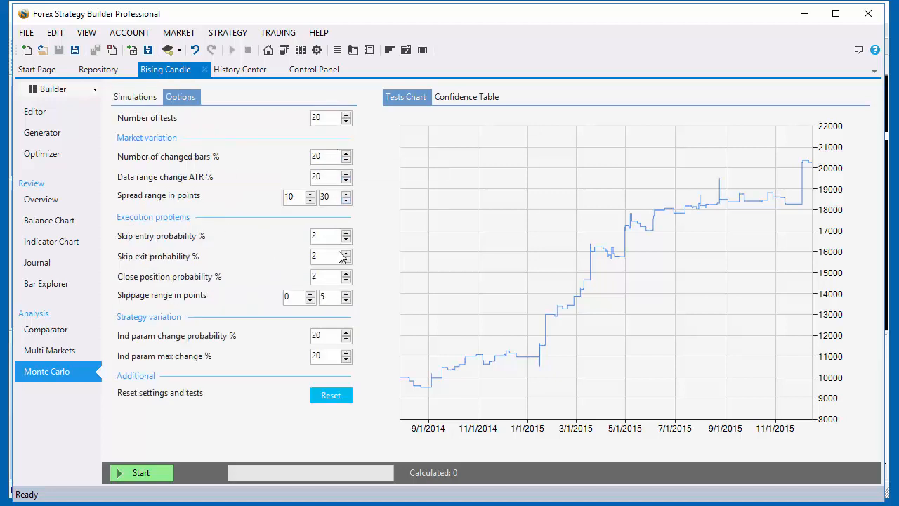
pyautogui.click(133, 103)
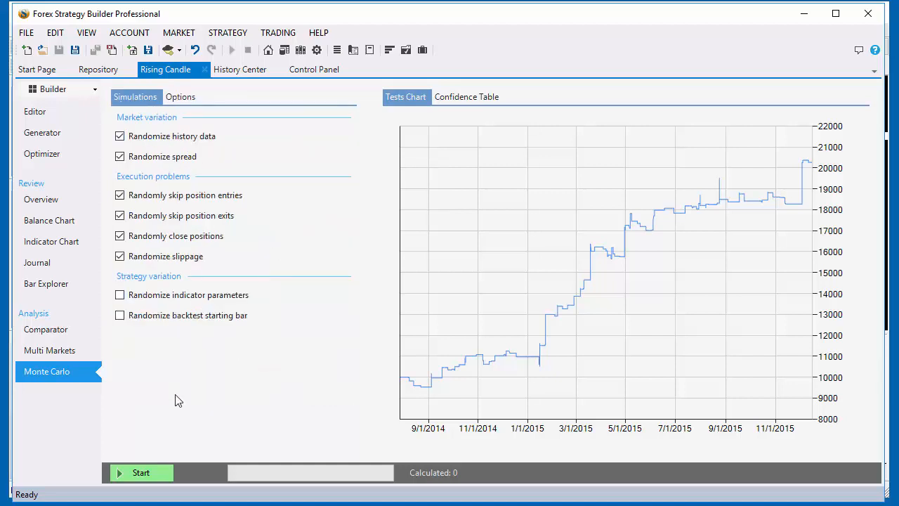
pyautogui.click(139, 474)
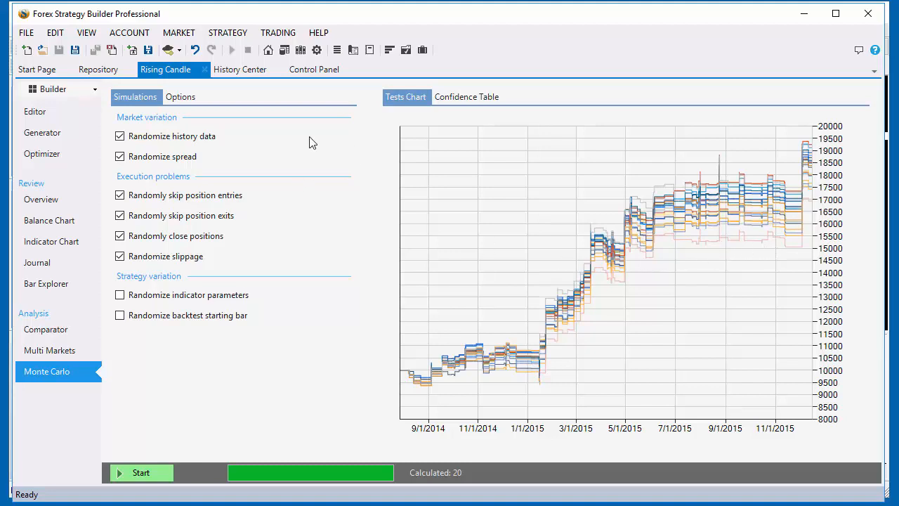
pyautogui.click(180, 97)
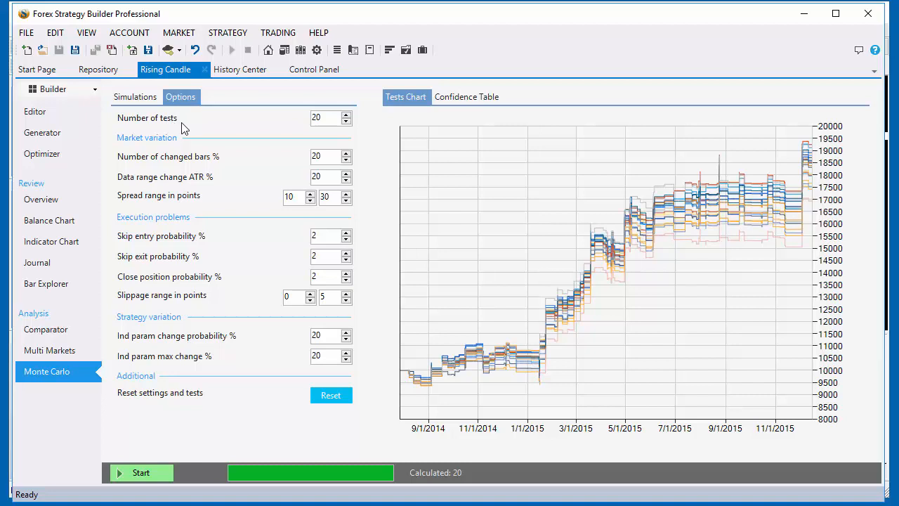
pyautogui.click(130, 97)
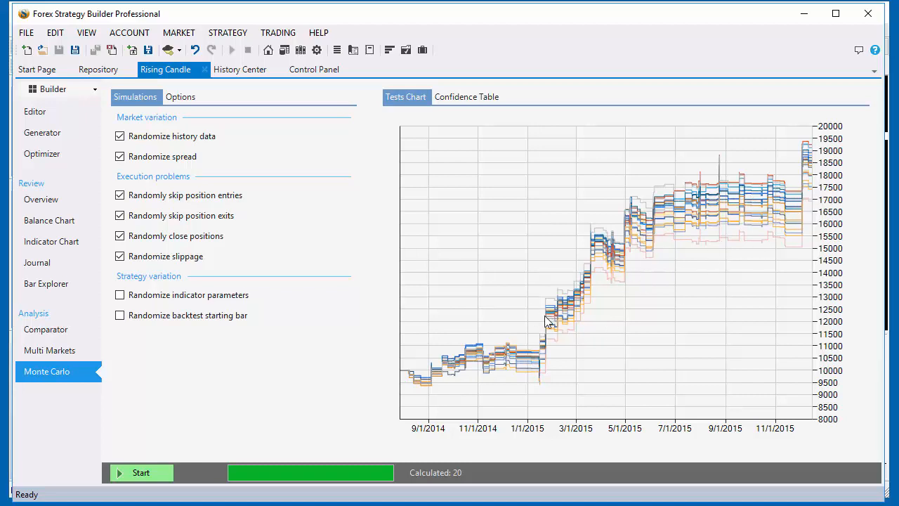
# - Return to the Rising Candle strategy editor, then switch to MetaTrader 5 and reposition its window so the whole workspace is accessible
pyautogui.click(55, 114)
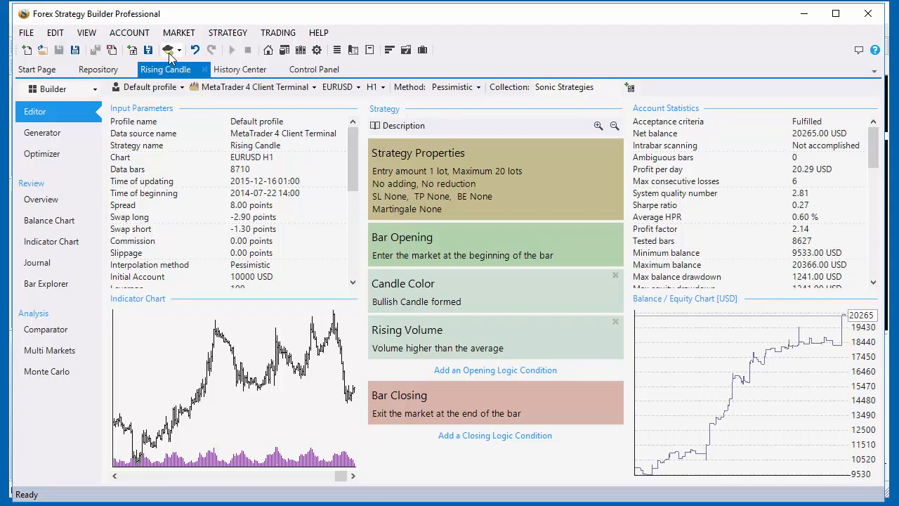
pyautogui.hotkey('alt', 'Tab')
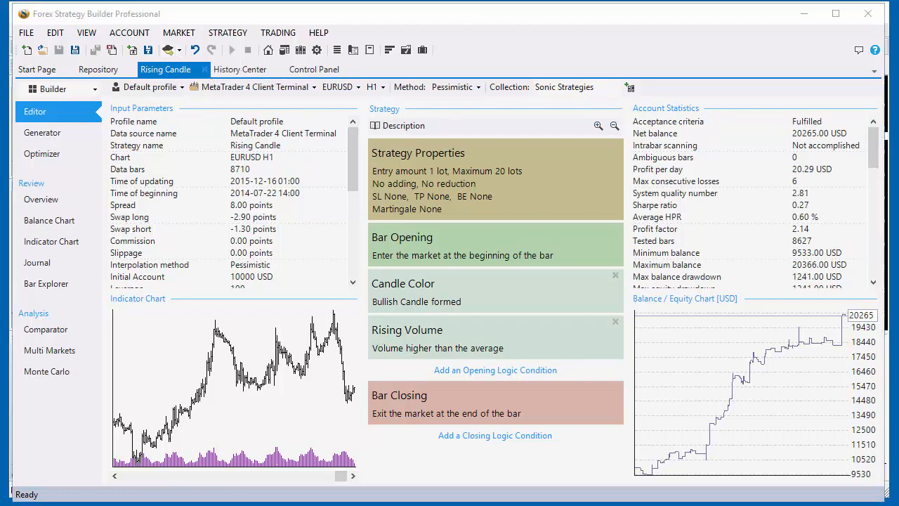
pyautogui.moveTo(590, 330)
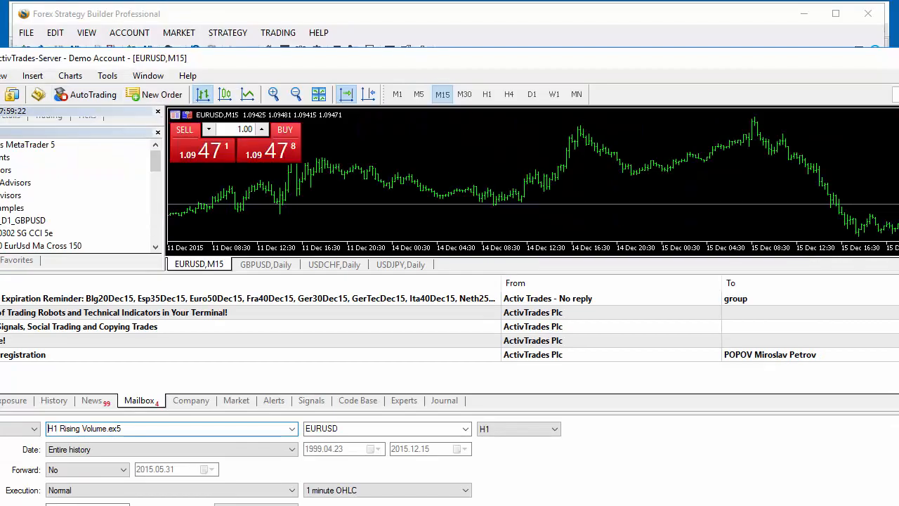
pyautogui.moveTo(0, 48); pyautogui.dragTo(177, 183)
pyautogui.moveTo(326, 185); pyautogui.dragTo(175, 20)
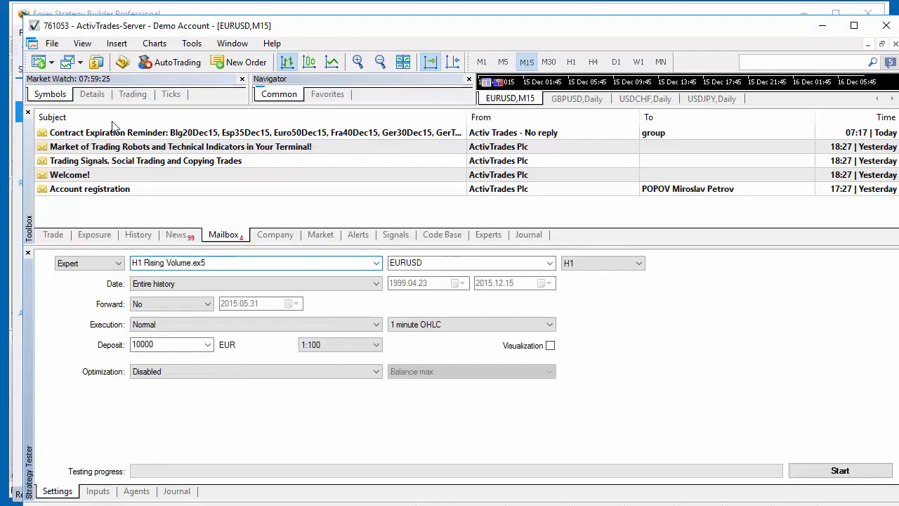
# - Close the Strategy Tester and Toolbox panels and dock the Navigator below the Market Watch
pyautogui.click(29, 253)
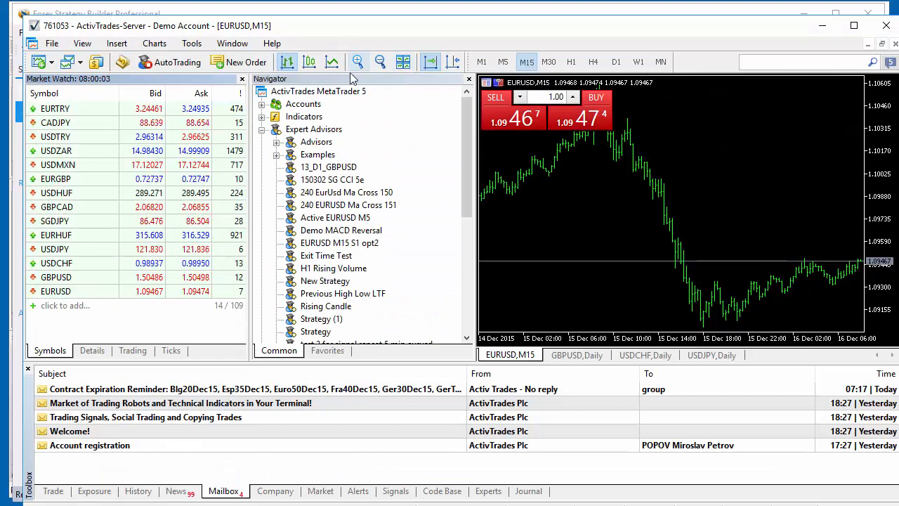
pyautogui.moveTo(100, 307); pyautogui.dragTo(80, 341)
pyautogui.click(28, 369)
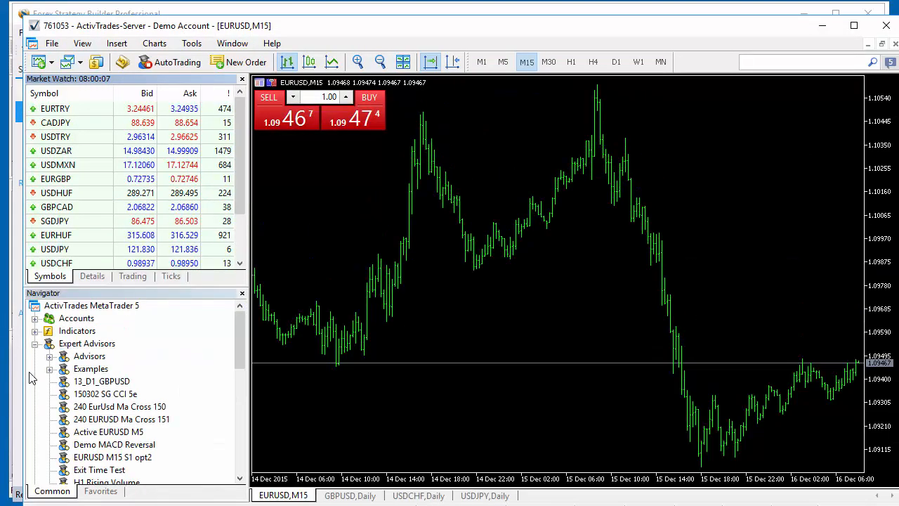
# - Refresh the list of Expert Advisors and select the Rising Candle expert
pyautogui.rightClick(100, 347)
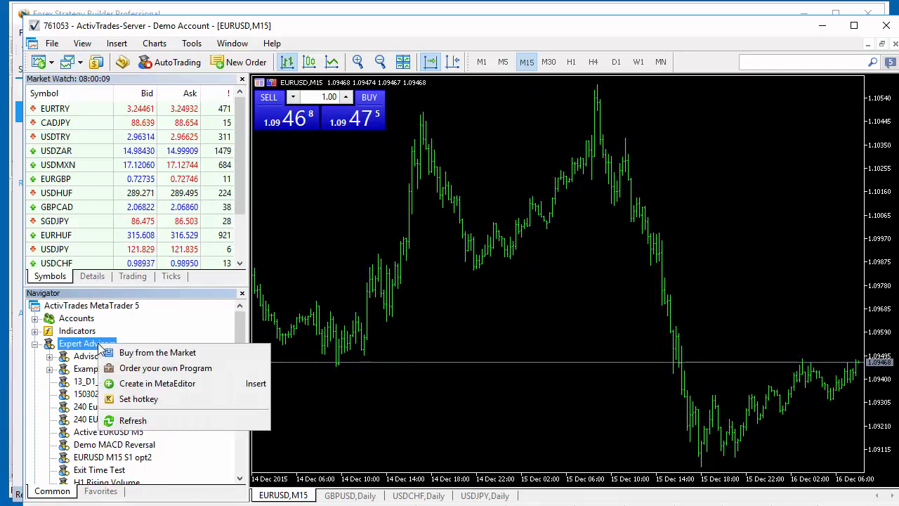
pyautogui.click(134, 420)
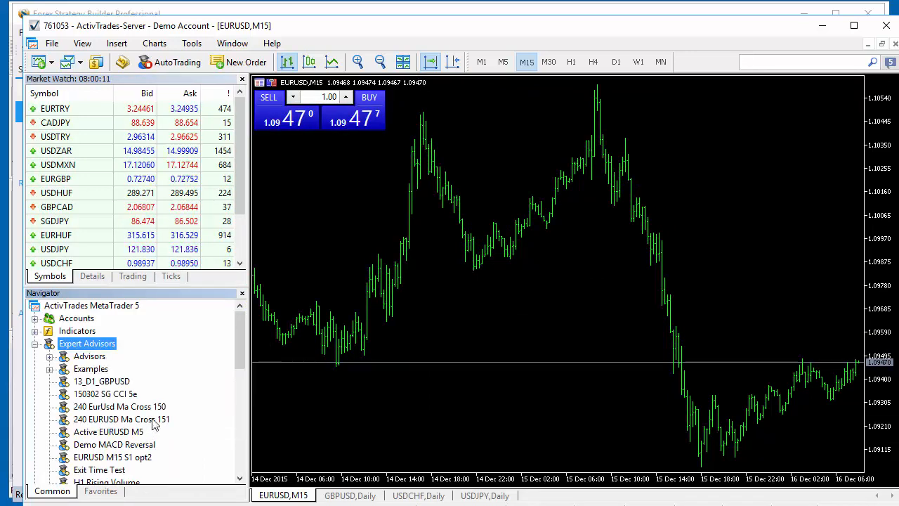
pyautogui.scroll(-4, 176, 401)
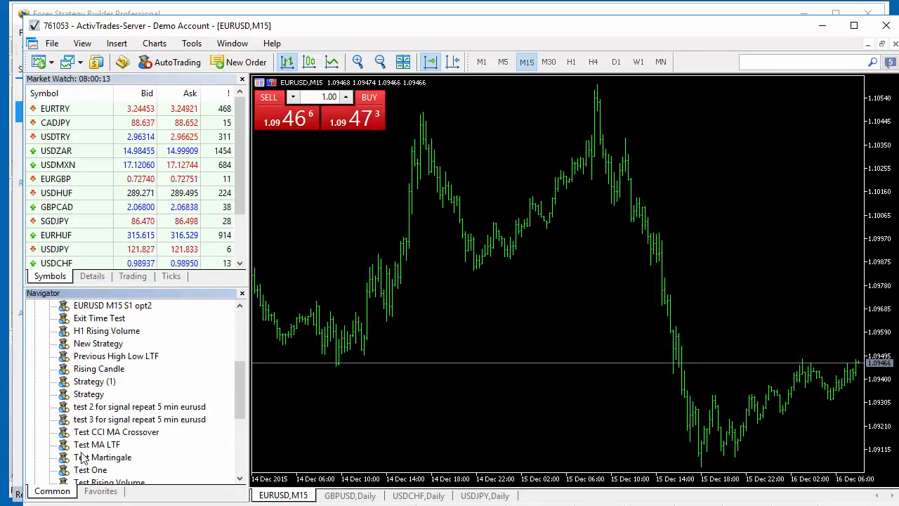
pyautogui.click(97, 370)
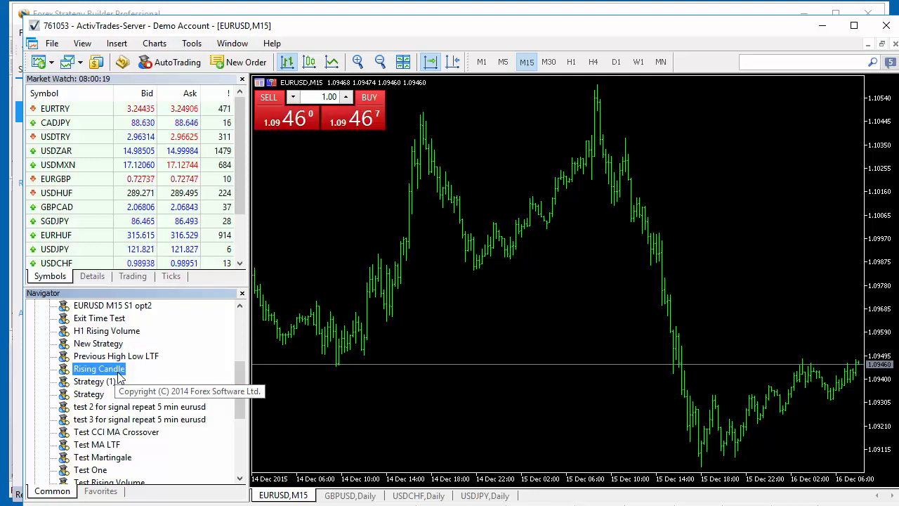
pyautogui.scroll(1, 120, 379)
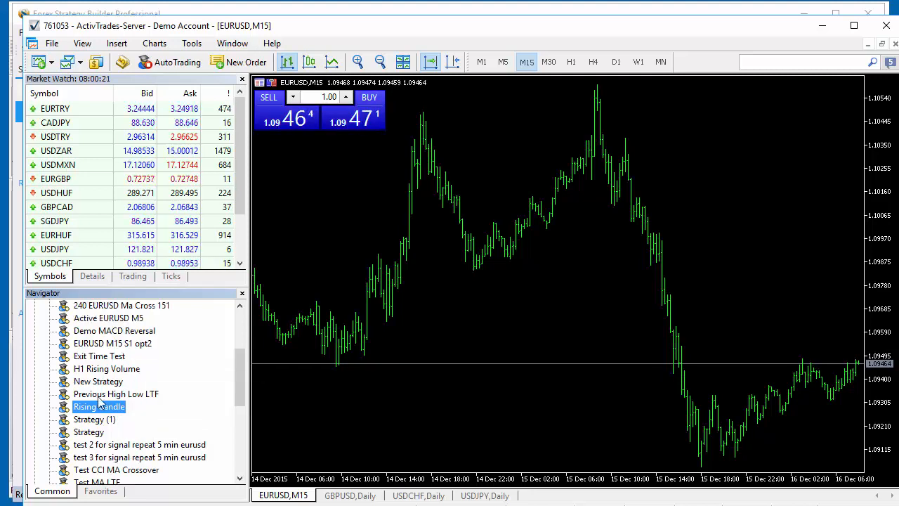
pyautogui.scroll(1, 147, 419)
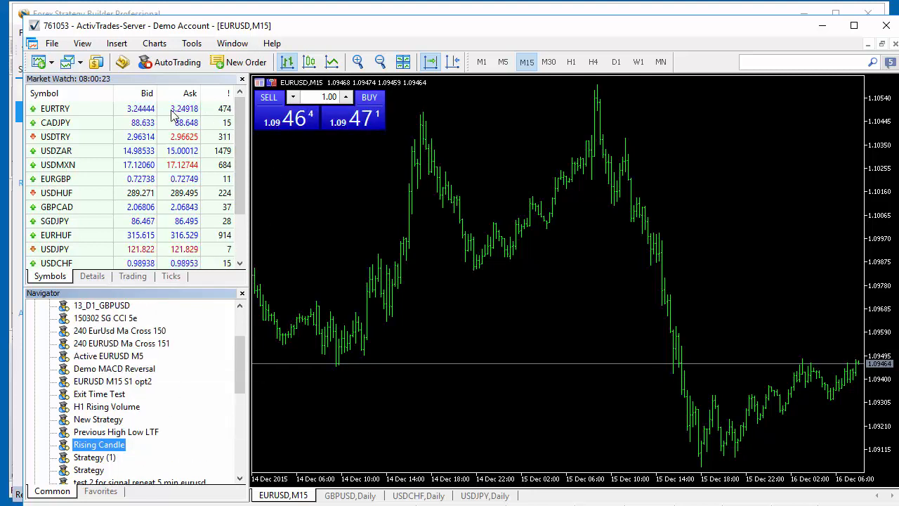
# - Switch to MetaEditor, reposition its window, close its Toolbox, and open Rising Candle.mq5 from the Experts folder
pyautogui.click(122, 63)
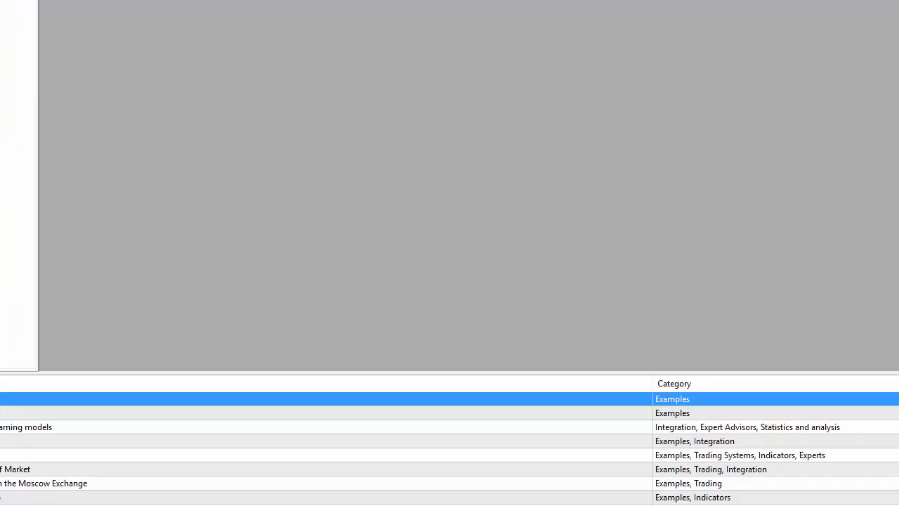
pyautogui.moveTo(127, 1); pyautogui.dragTo(326, 14)
pyautogui.click(13, 189)
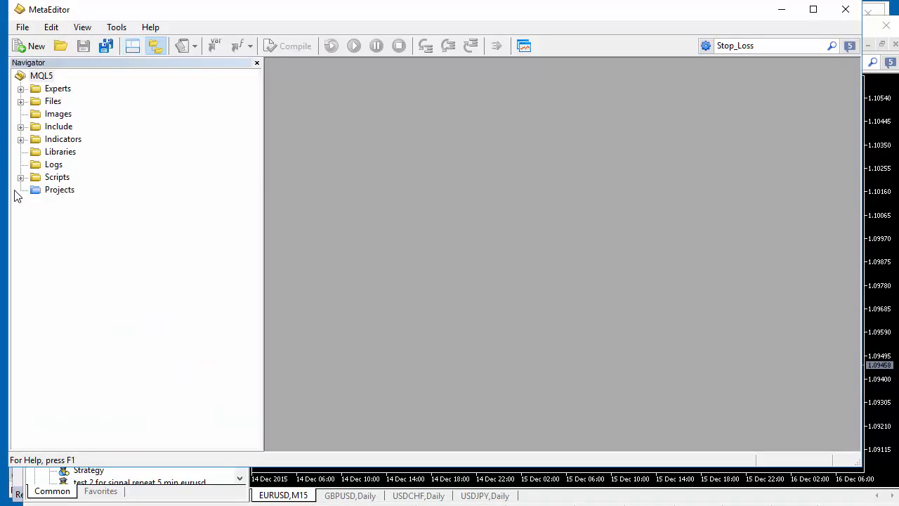
pyautogui.click(22, 89)
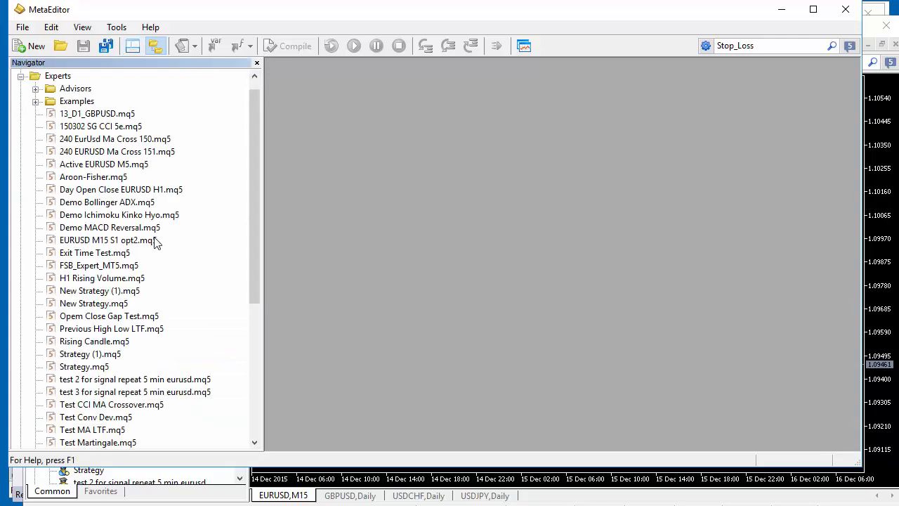
pyautogui.scroll(-1, 154, 276)
pyautogui.doubleClick(77, 305)
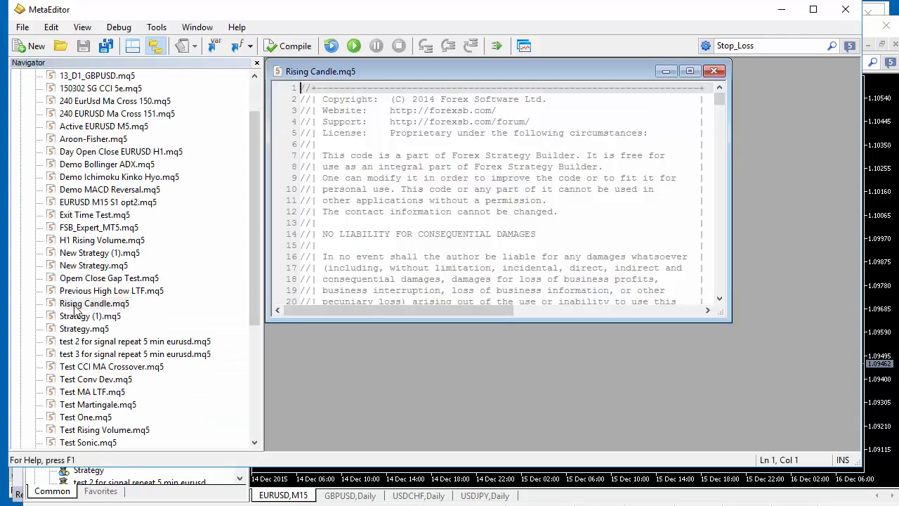
# - Compile Rising Candle.mq5, close the source file, and exit MetaEditor
pyautogui.click(313, 45)
pyautogui.click(552, 192)
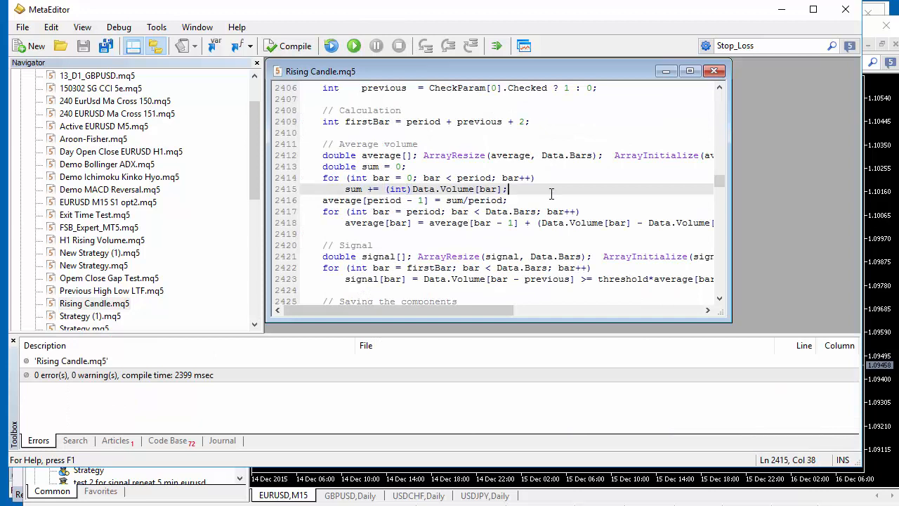
pyautogui.click(713, 71)
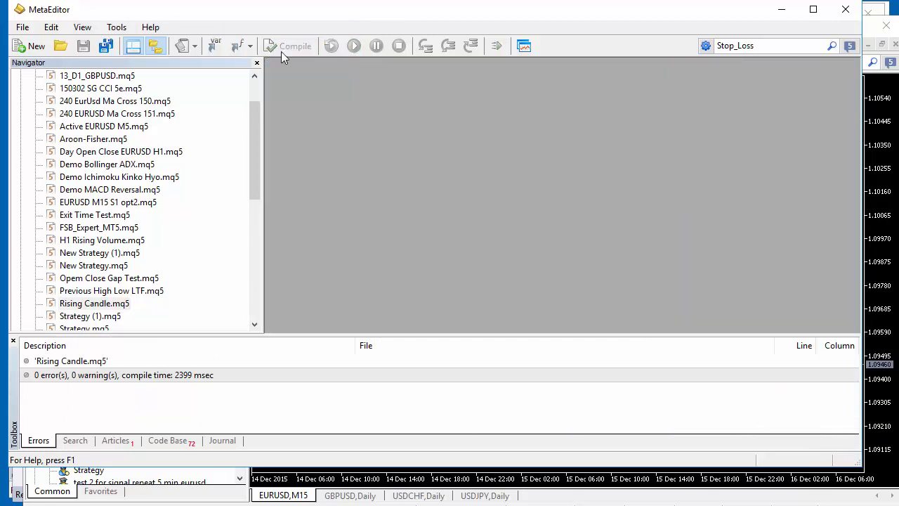
pyautogui.scroll(2, 144, 229)
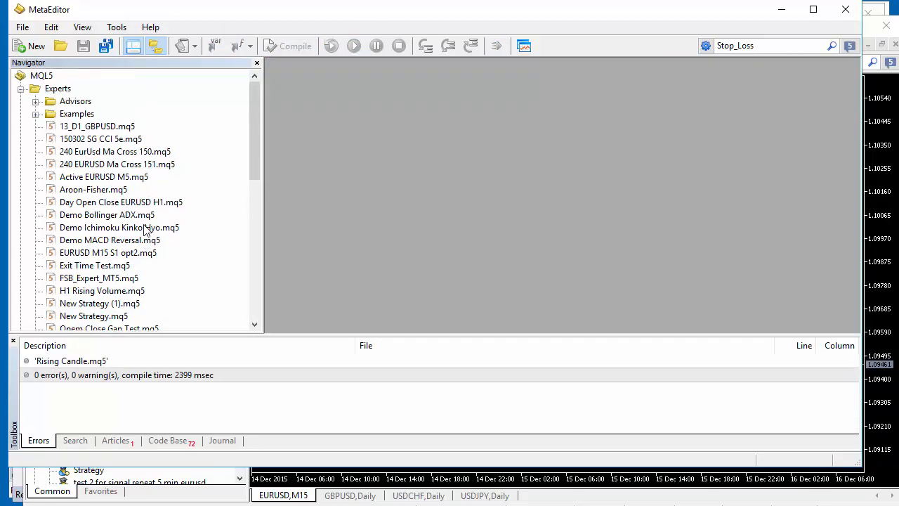
pyautogui.click(845, 16)
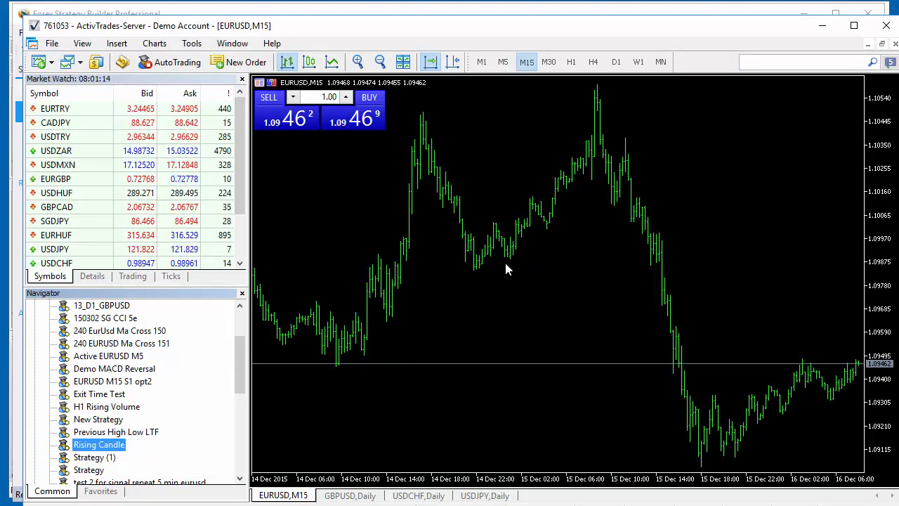
# - Start attaching Rising Candle to the EURUSD M15 chart, review its input parameters, and cancel the expert's settings dialog
pyautogui.moveTo(90, 446); pyautogui.dragTo(545, 277)
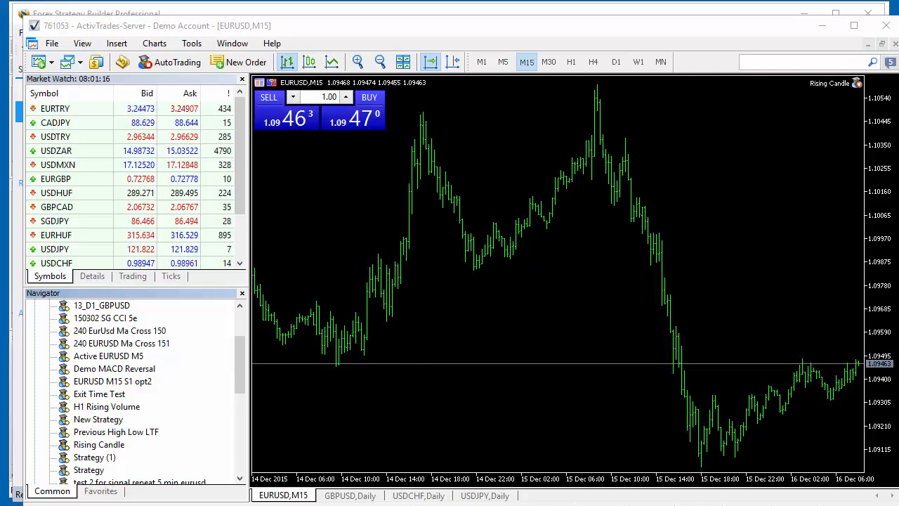
pyautogui.press('F7')
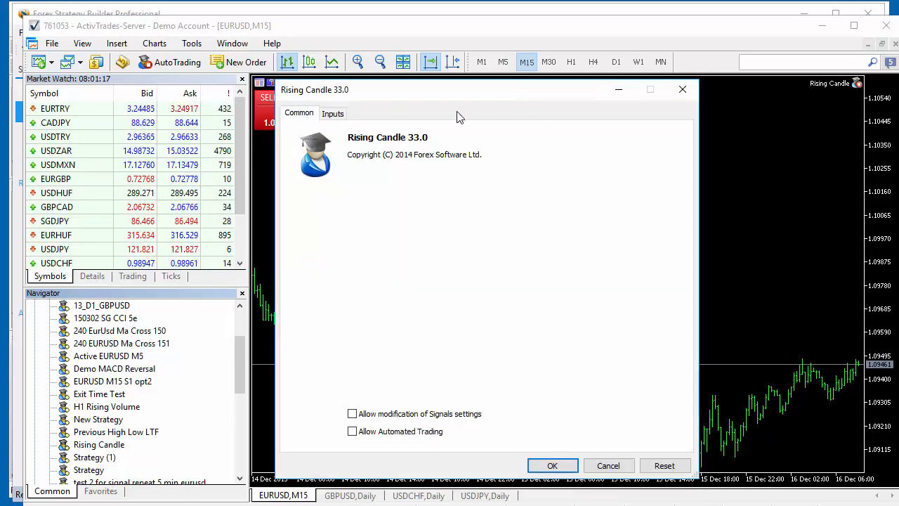
pyautogui.click(332, 113)
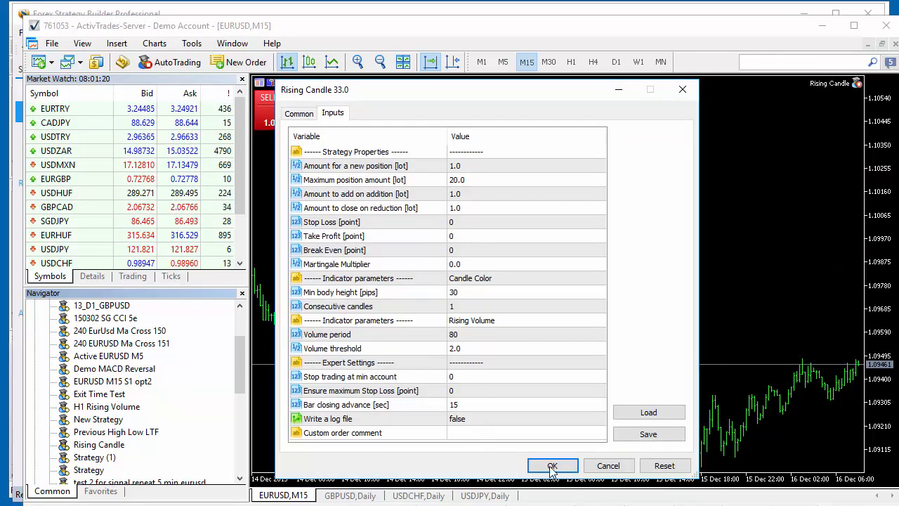
pyautogui.click(609, 466)
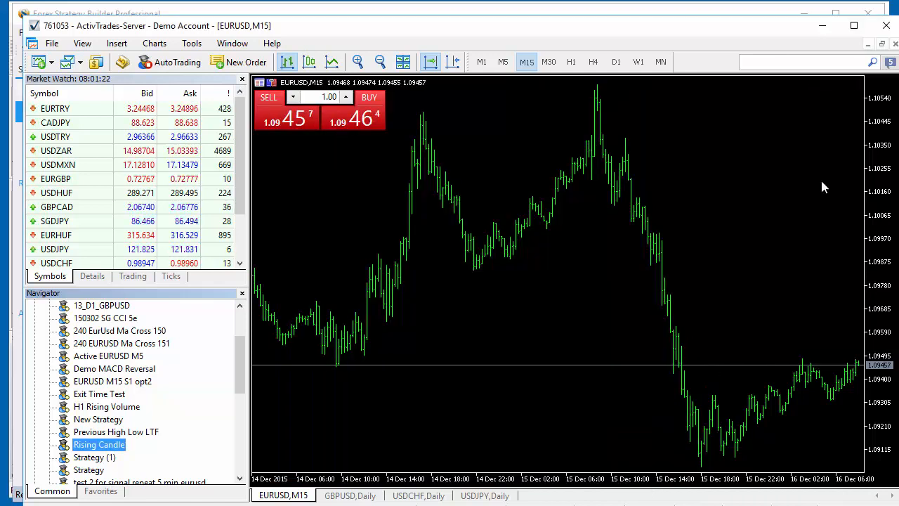